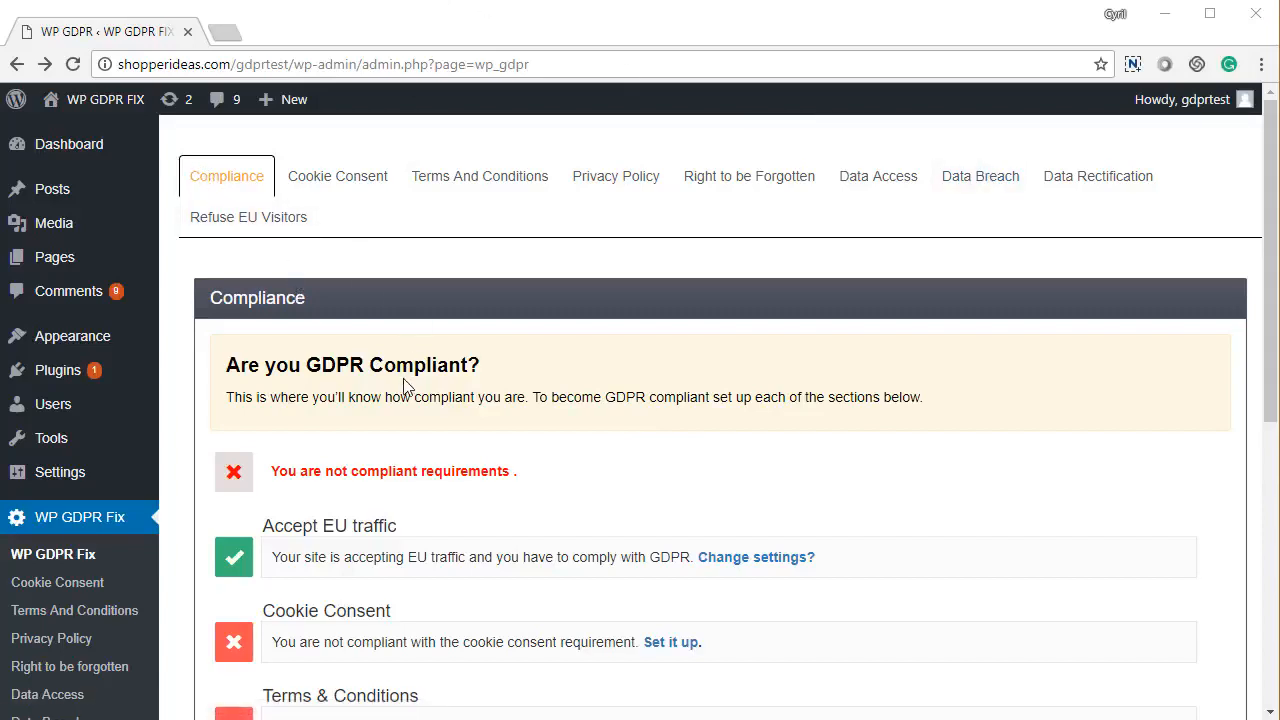
{"action": "scroll", "coordinate": [405, 387], "scroll_direction": "down", "scroll_amount": 1}
{"action": "scroll", "coordinate": [405, 387], "scroll_direction": "down", "scroll_amount": 3}
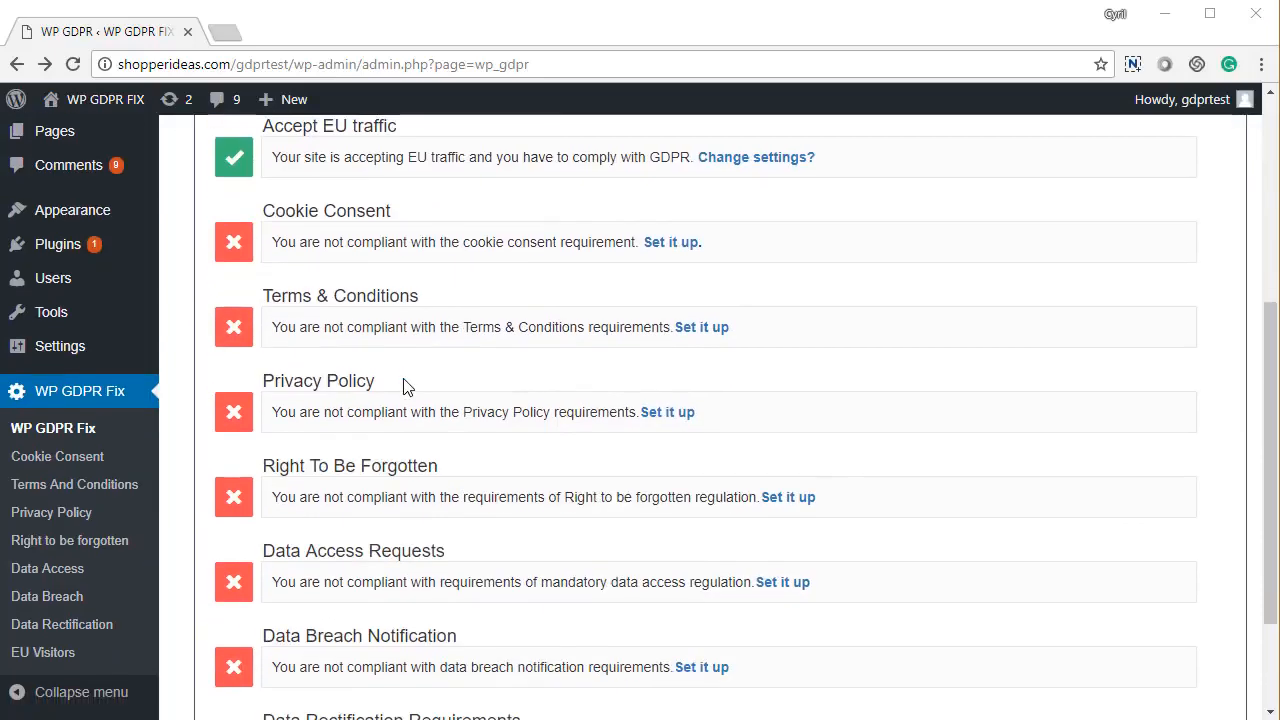
{"action": "scroll", "coordinate": [405, 387], "scroll_direction": "down", "scroll_amount": 1}
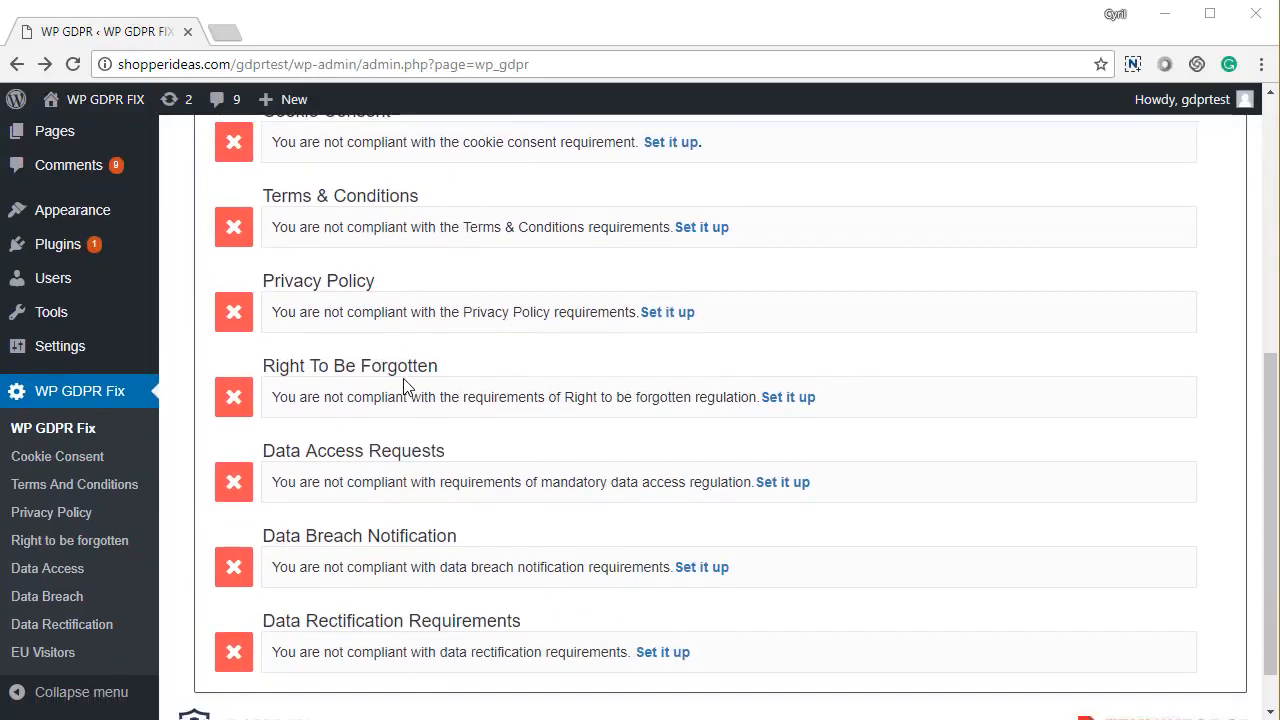
{"action": "scroll", "coordinate": [405, 387], "scroll_direction": "down", "scroll_amount": 1}
{"action": "scroll", "coordinate": [405, 387], "scroll_direction": "up", "scroll_amount": 5}
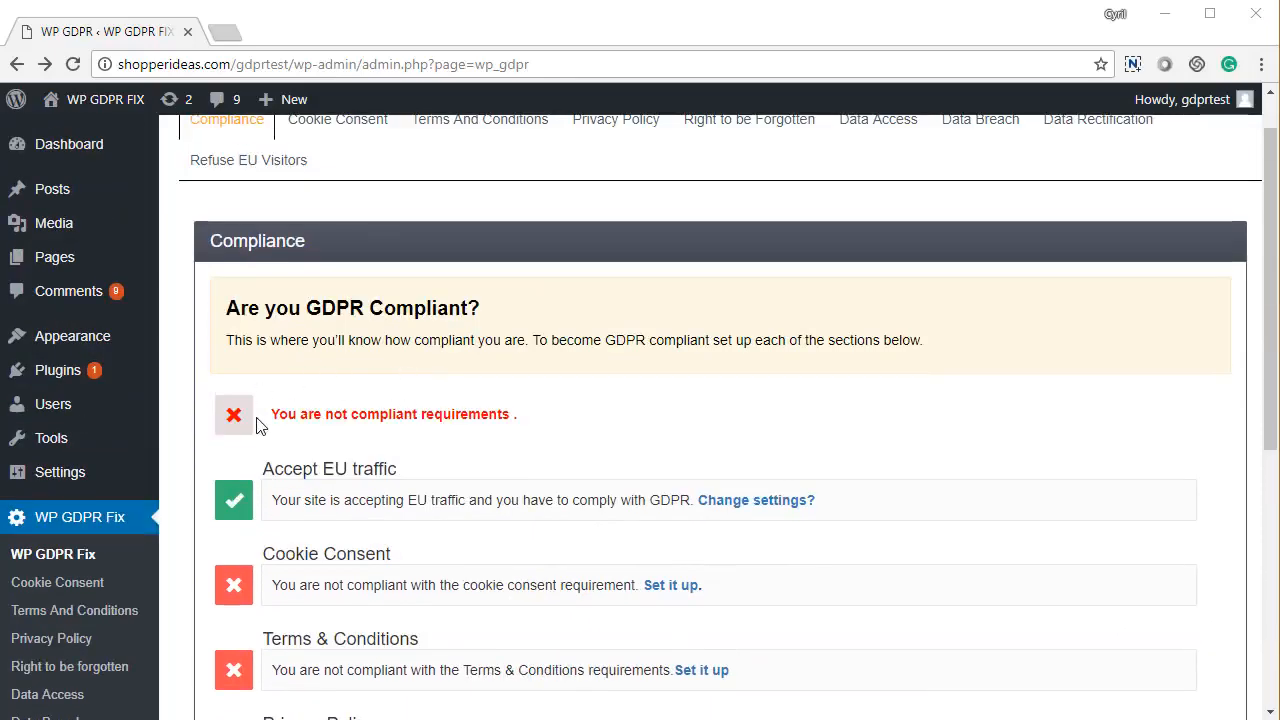
{"action": "scroll", "coordinate": [280, 505], "scroll_direction": "down", "scroll_amount": 1}
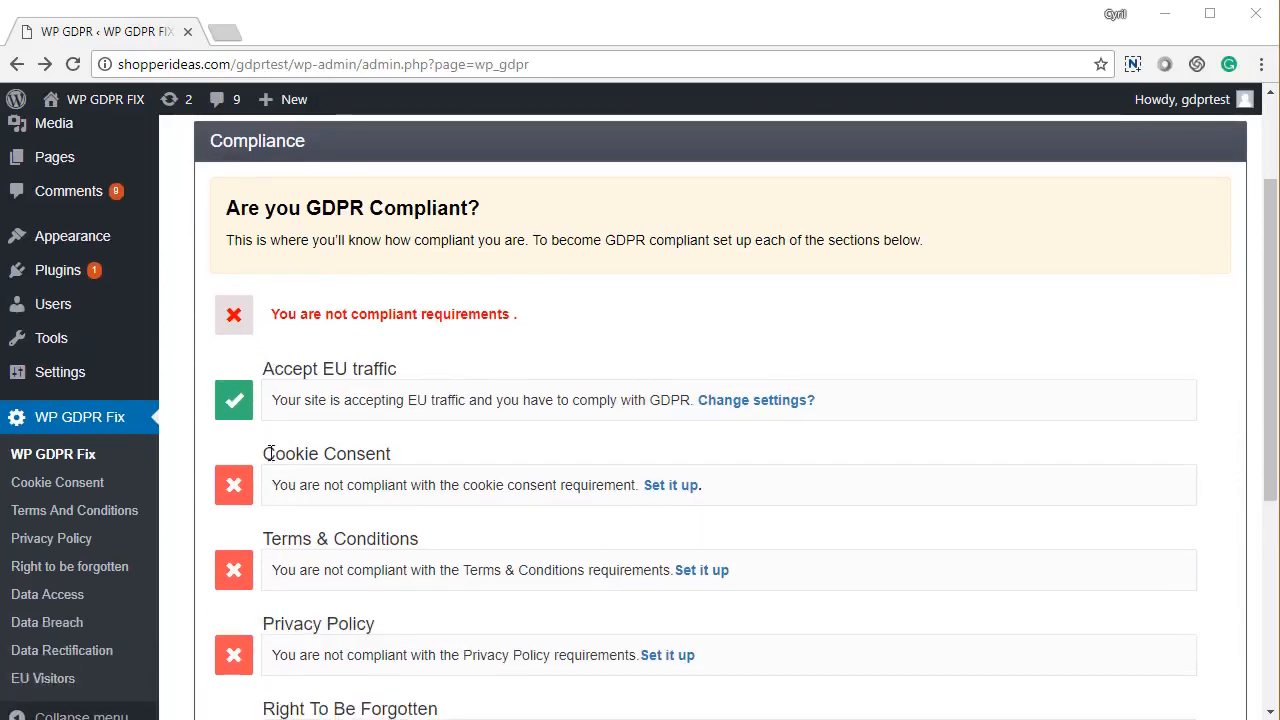
{"action": "scroll", "coordinate": [317, 517], "scroll_direction": "down", "scroll_amount": 1}
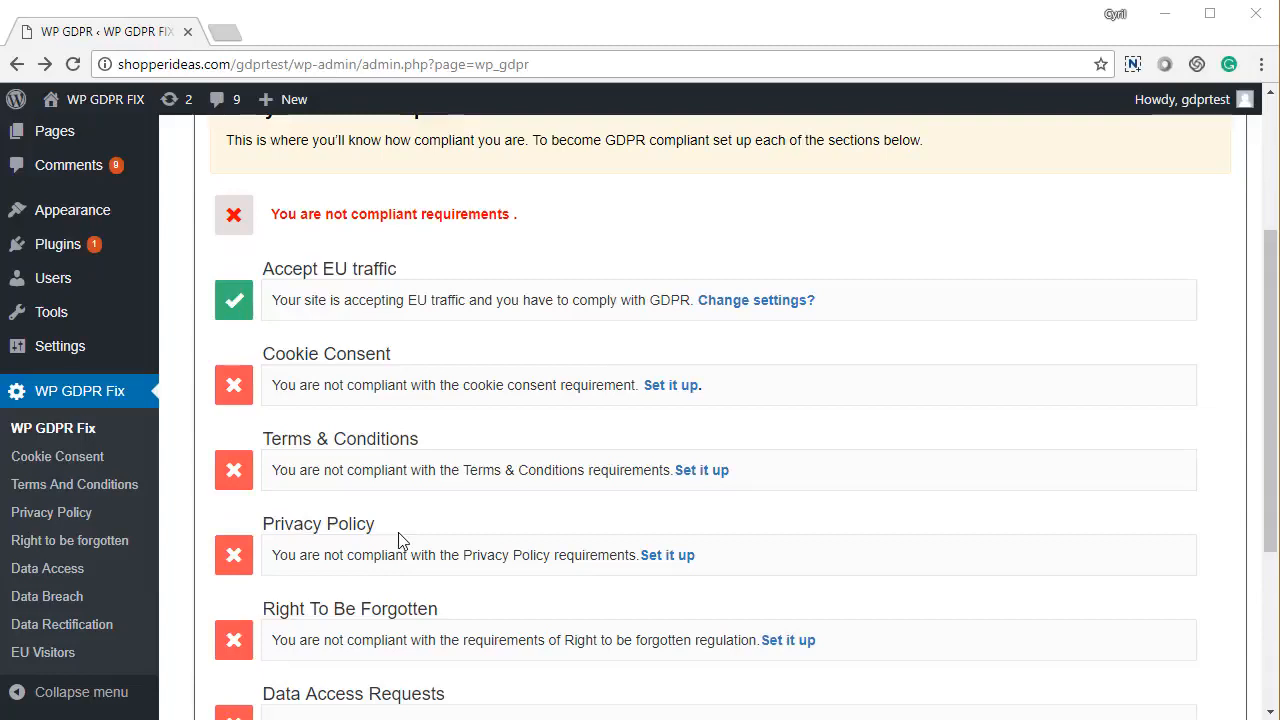
{"action": "scroll", "coordinate": [380, 522], "scroll_direction": "down", "scroll_amount": 3}
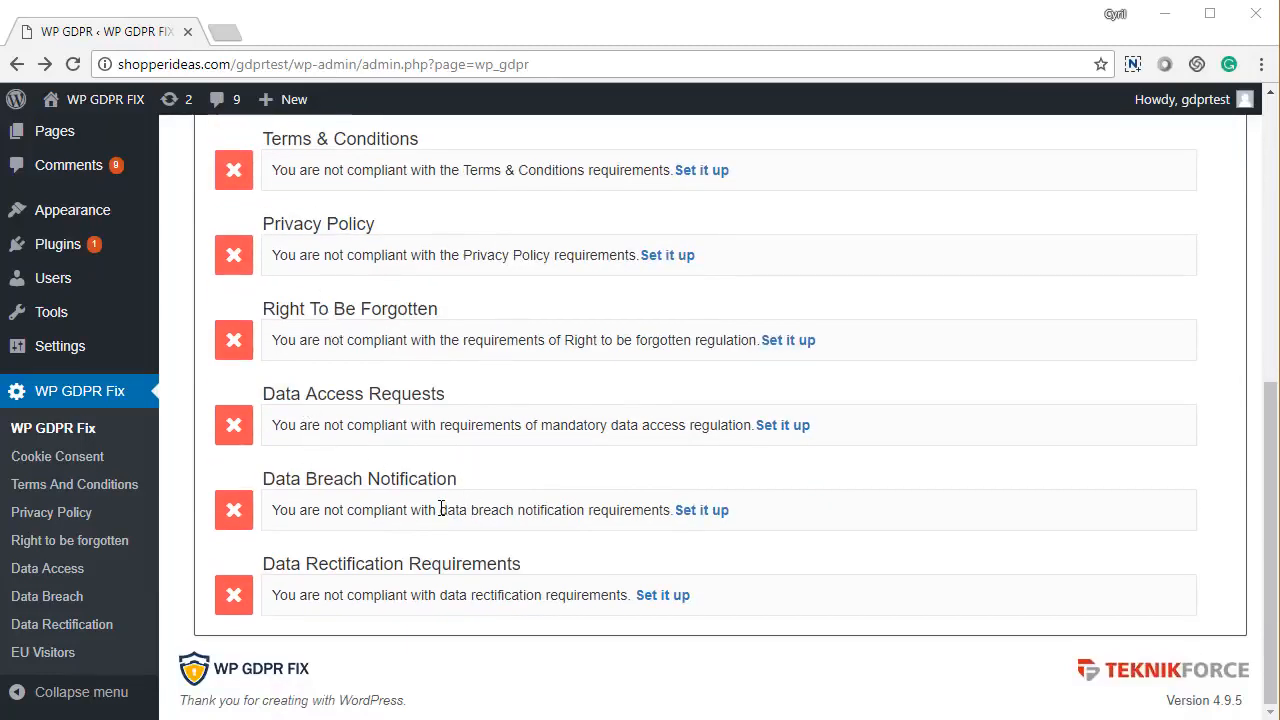
{"action": "left_click_drag", "start_coordinate": [300, 482], "coordinate": [478, 503]}
{"action": "left_click", "coordinate": [345, 561]}
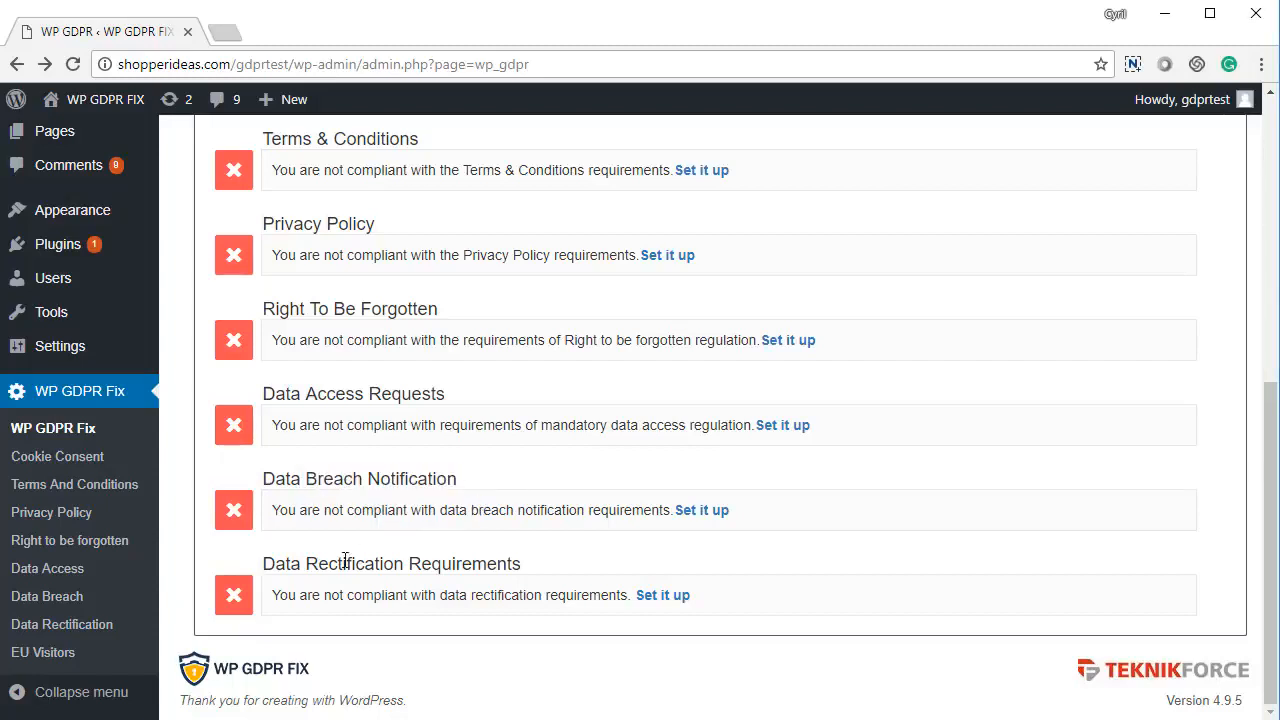
{"action": "left_click_drag", "start_coordinate": [305, 563], "coordinate": [523, 577]}
{"action": "scroll", "coordinate": [506, 549], "scroll_direction": "up", "scroll_amount": 3}
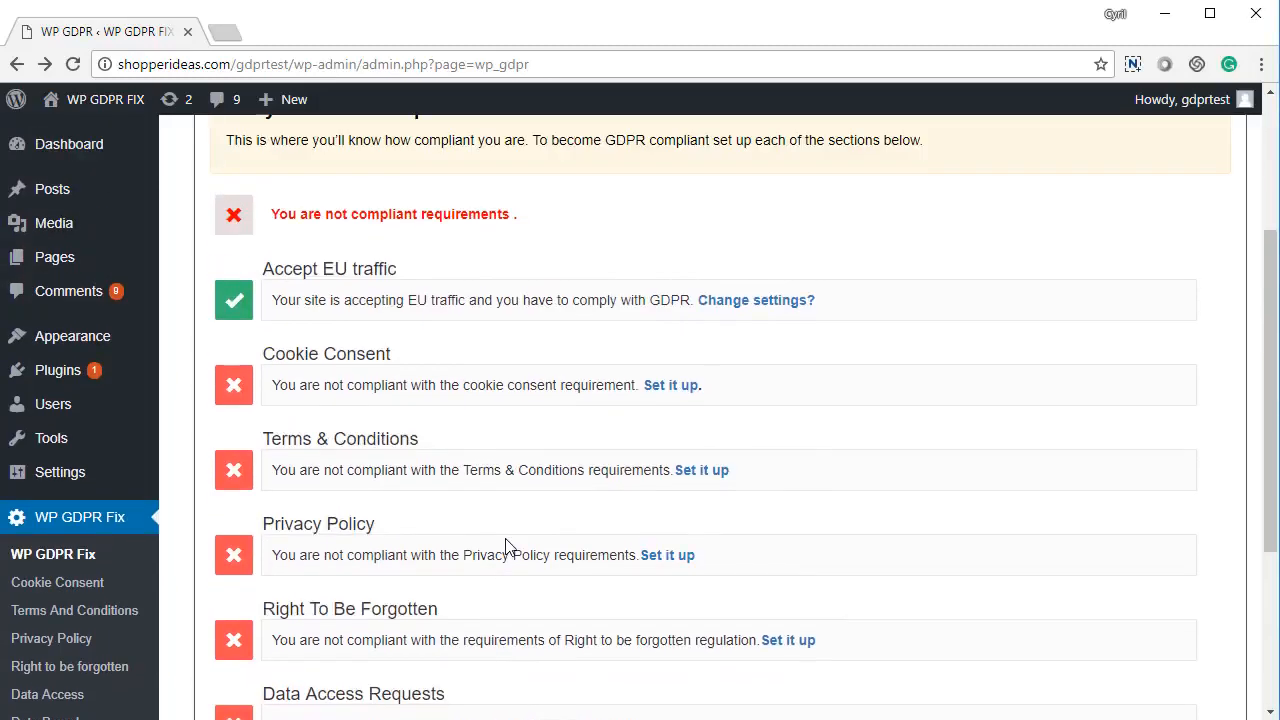
{"action": "scroll", "coordinate": [506, 549], "scroll_direction": "up", "scroll_amount": 1}
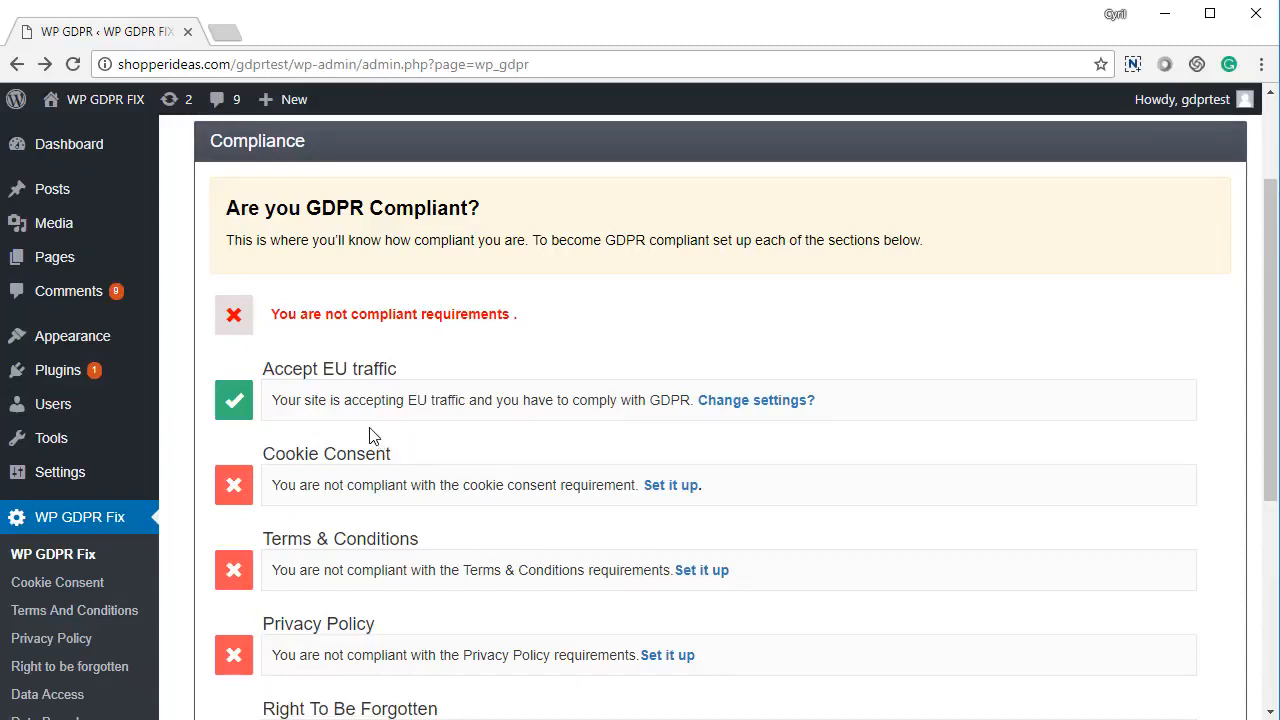
{"action": "scroll", "coordinate": [350, 440], "scroll_direction": "up", "scroll_amount": 1}
{"action": "left_click_drag", "start_coordinate": [274, 468], "coordinate": [383, 470]}
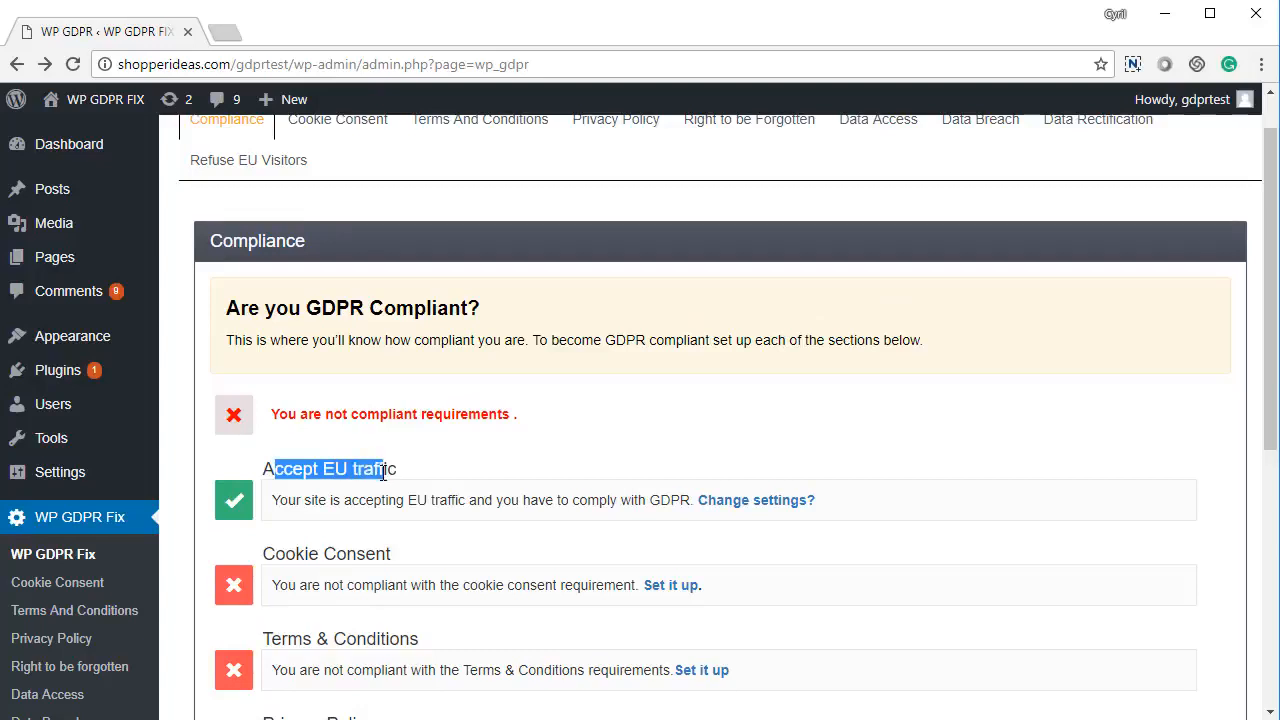
{"action": "left_click", "coordinate": [381, 470]}
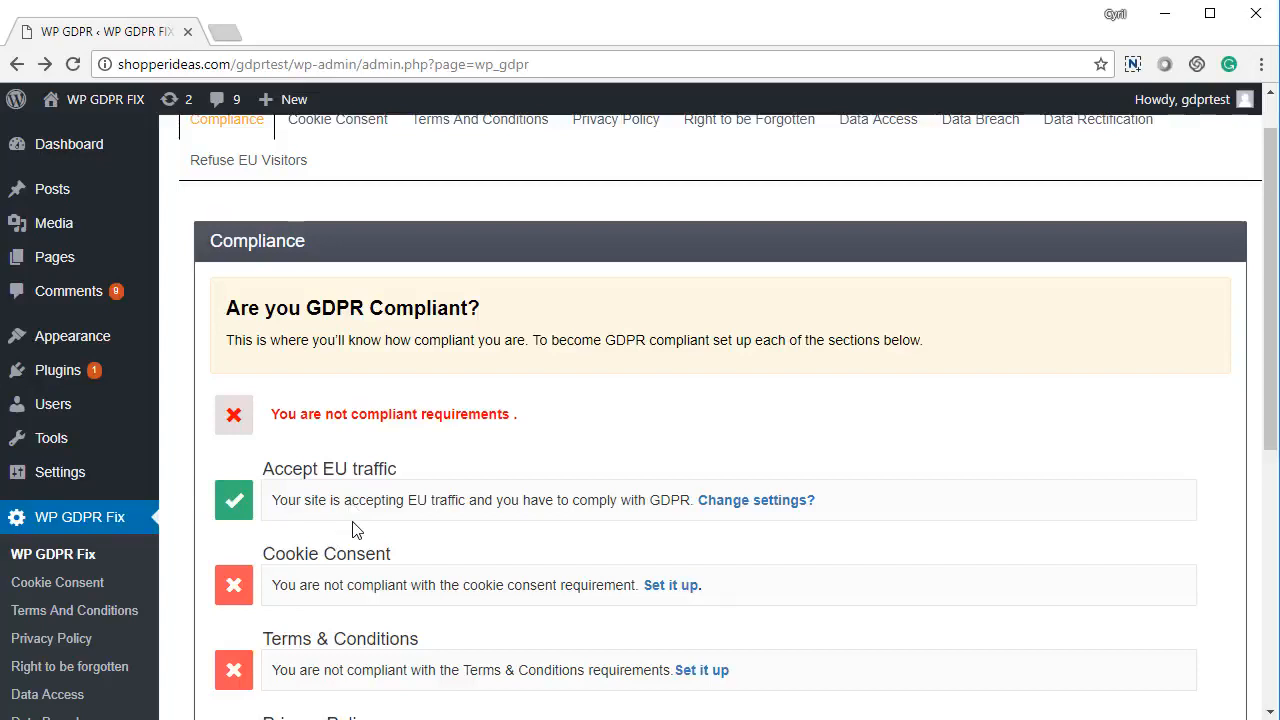
{"action": "scroll", "coordinate": [352, 532], "scroll_direction": "up", "scroll_amount": 1}
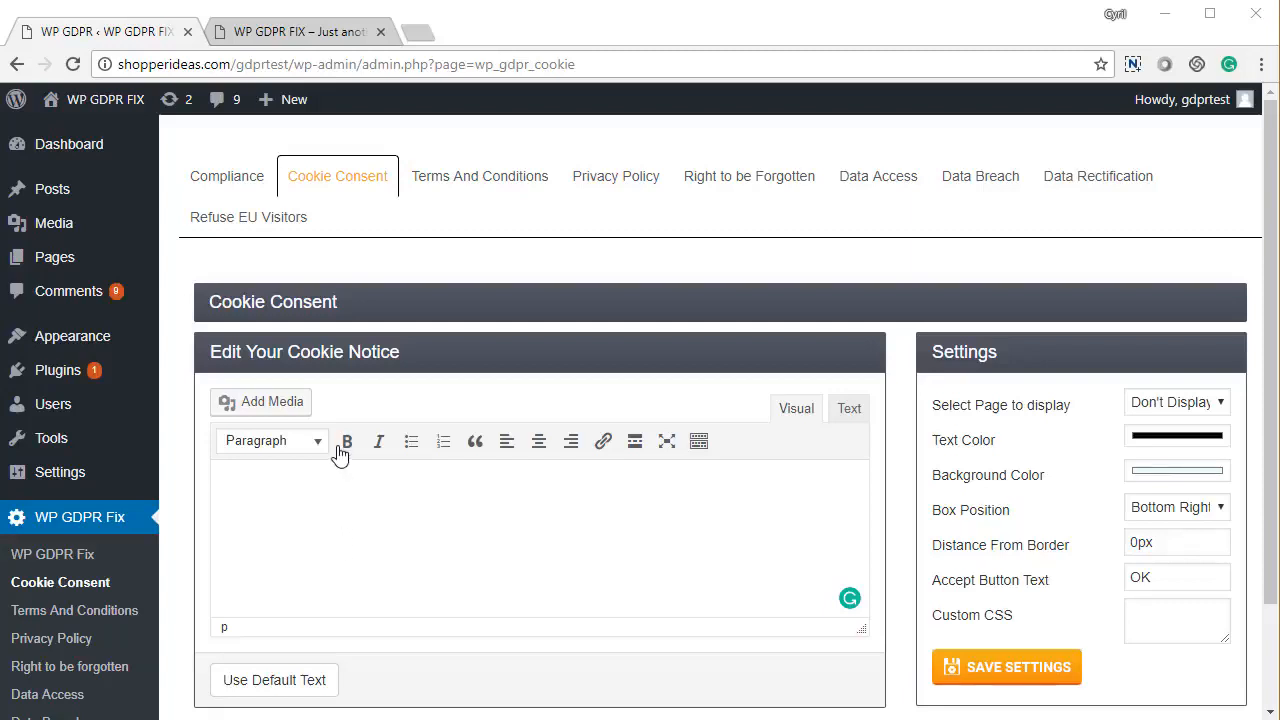
Review the cookie notice options, keeping black text and the Bottom Right box position
{"action": "scroll", "coordinate": [391, 443], "scroll_direction": "down", "scroll_amount": 2}
{"action": "left_click", "coordinate": [391, 389]}
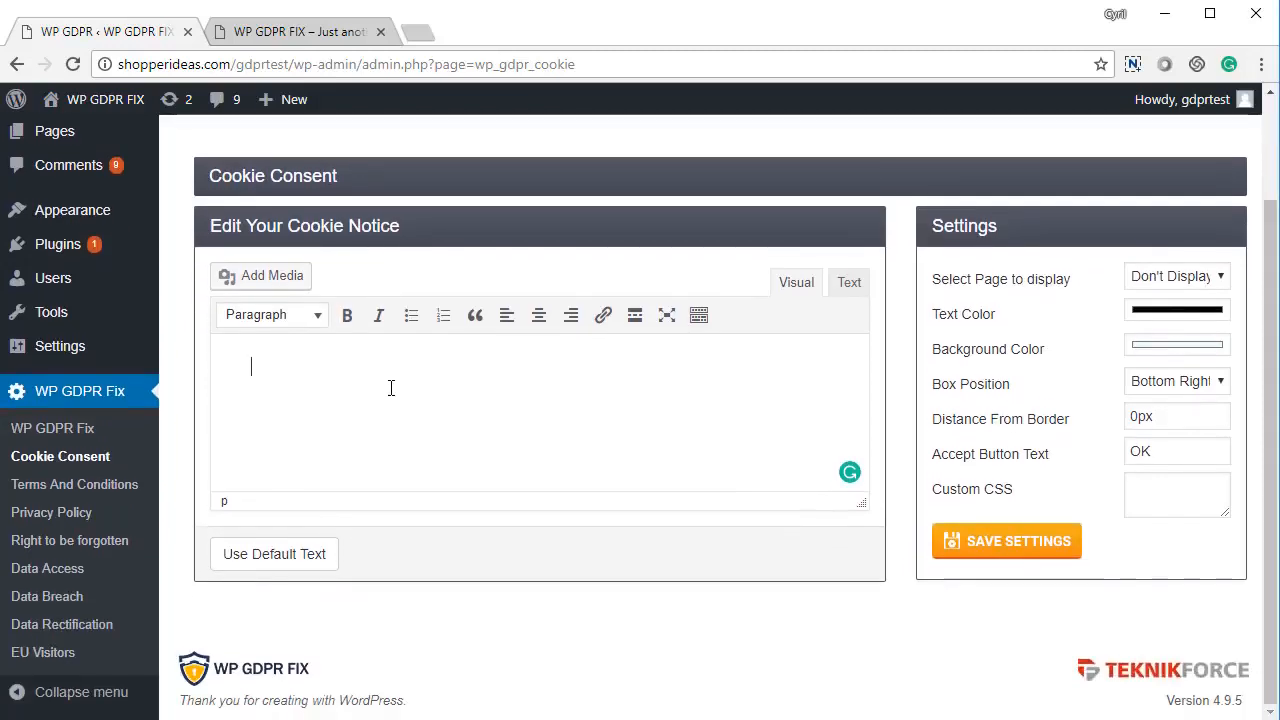
{"action": "left_click", "coordinate": [1180, 284]}
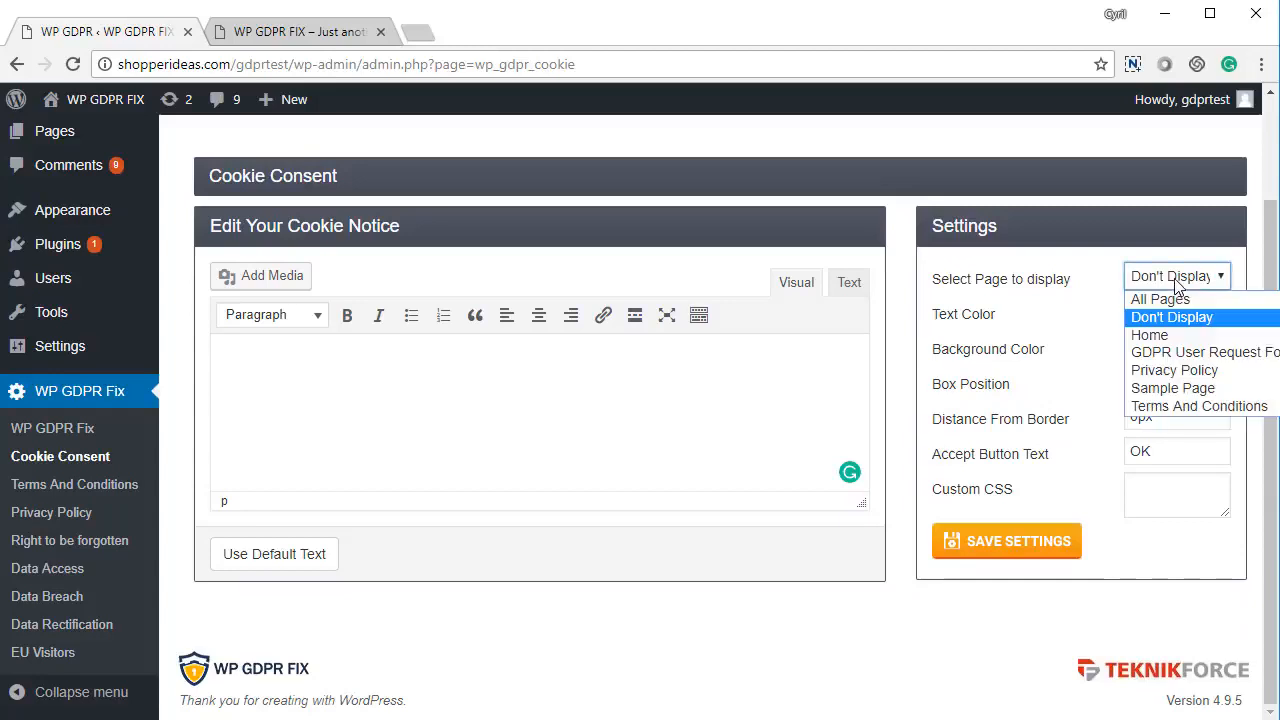
{"action": "left_click", "coordinate": [1180, 286]}
{"action": "left_click", "coordinate": [1177, 316]}
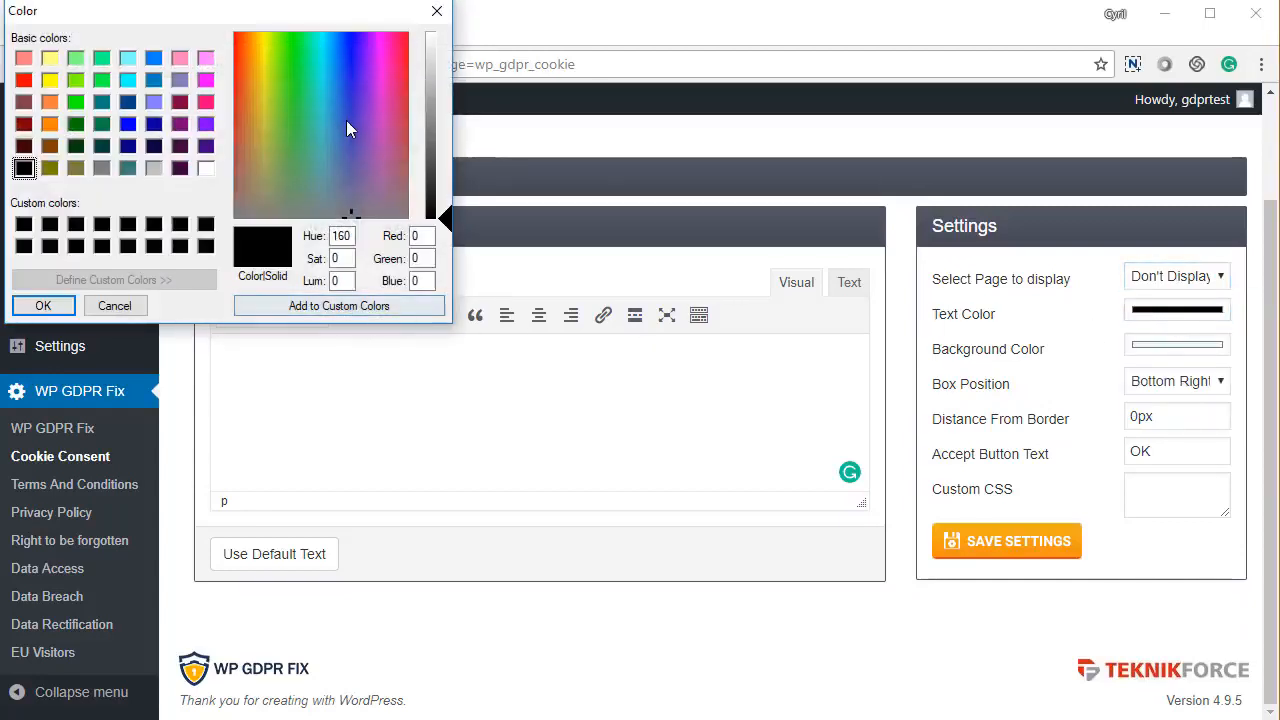
{"action": "left_click", "coordinate": [433, 13]}
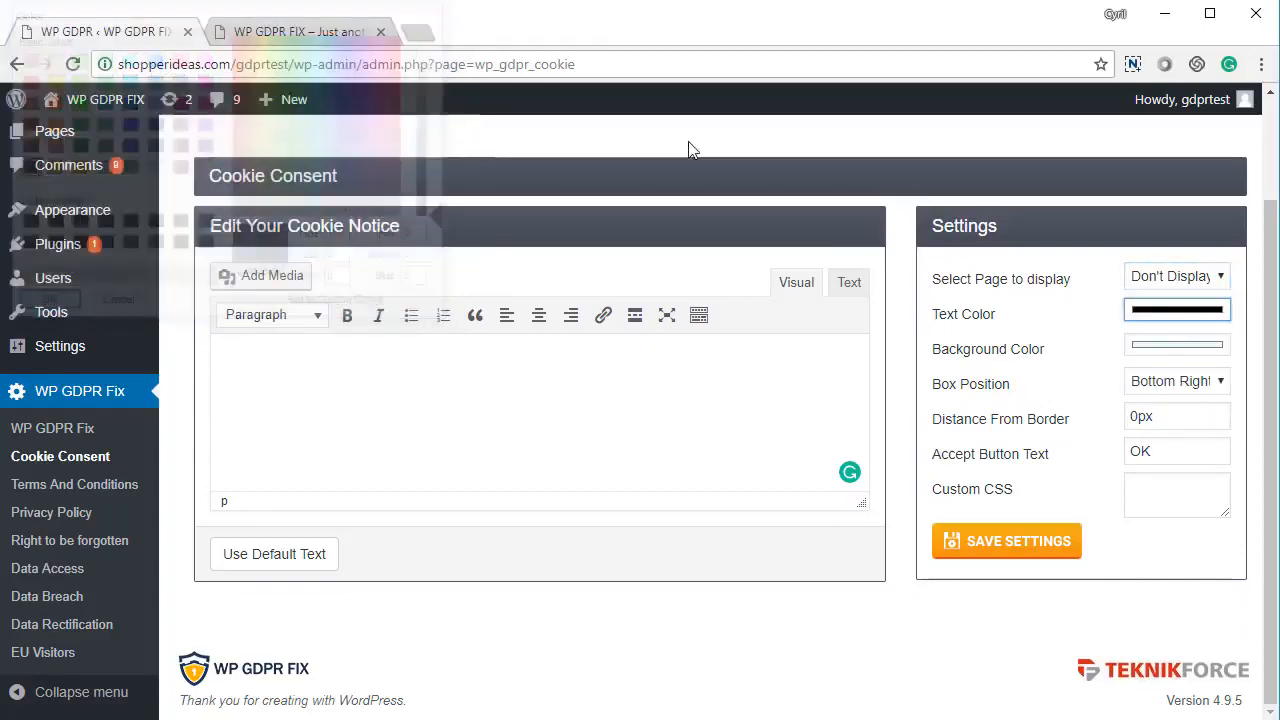
{"action": "left_click", "coordinate": [1165, 385]}
{"action": "left_click", "coordinate": [1165, 393]}
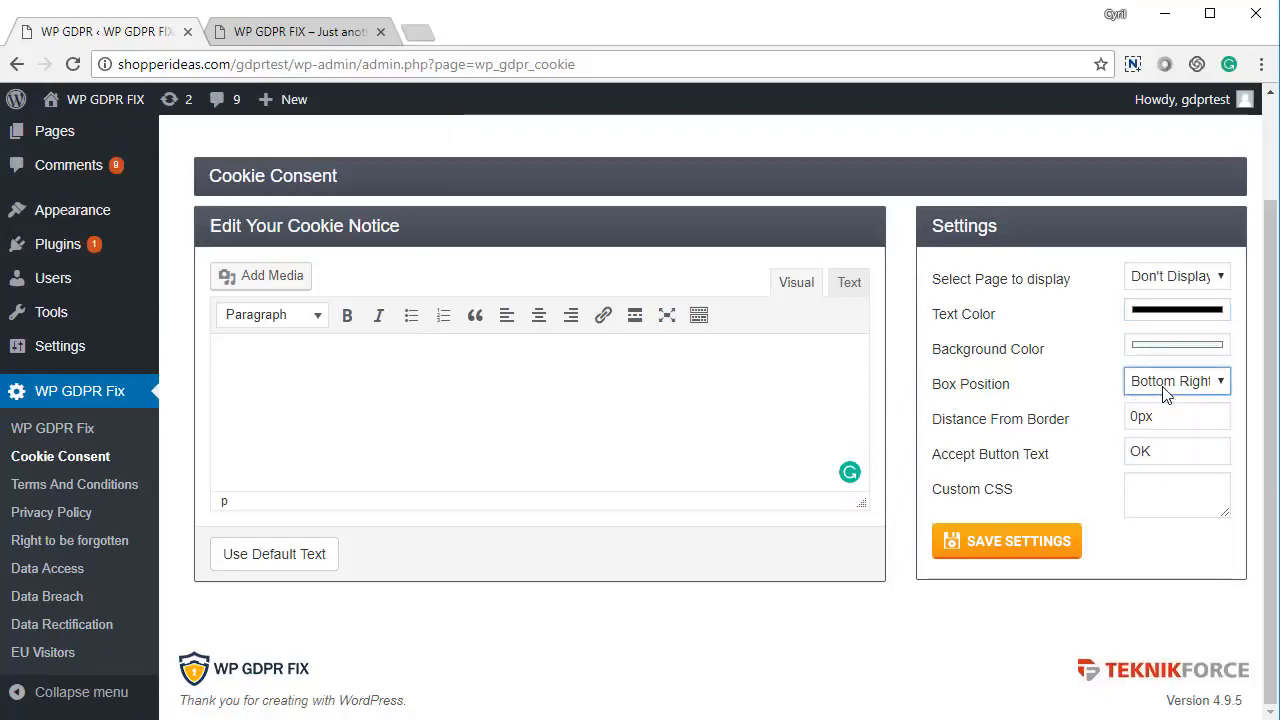
Insert the default Important cookie text, display the notice on All Pages, and save
{"action": "left_click", "coordinate": [314, 568]}
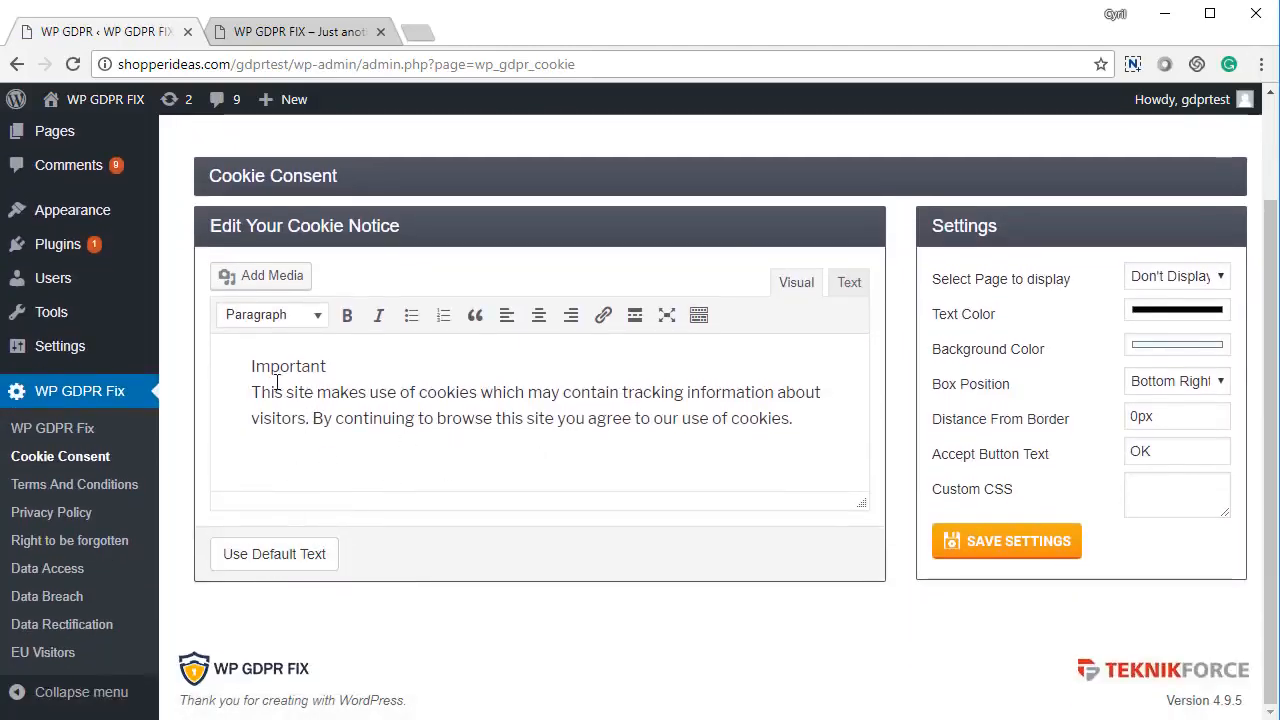
{"action": "left_click_drag", "start_coordinate": [274, 392], "coordinate": [433, 418]}
{"action": "left_click", "coordinate": [433, 418]}
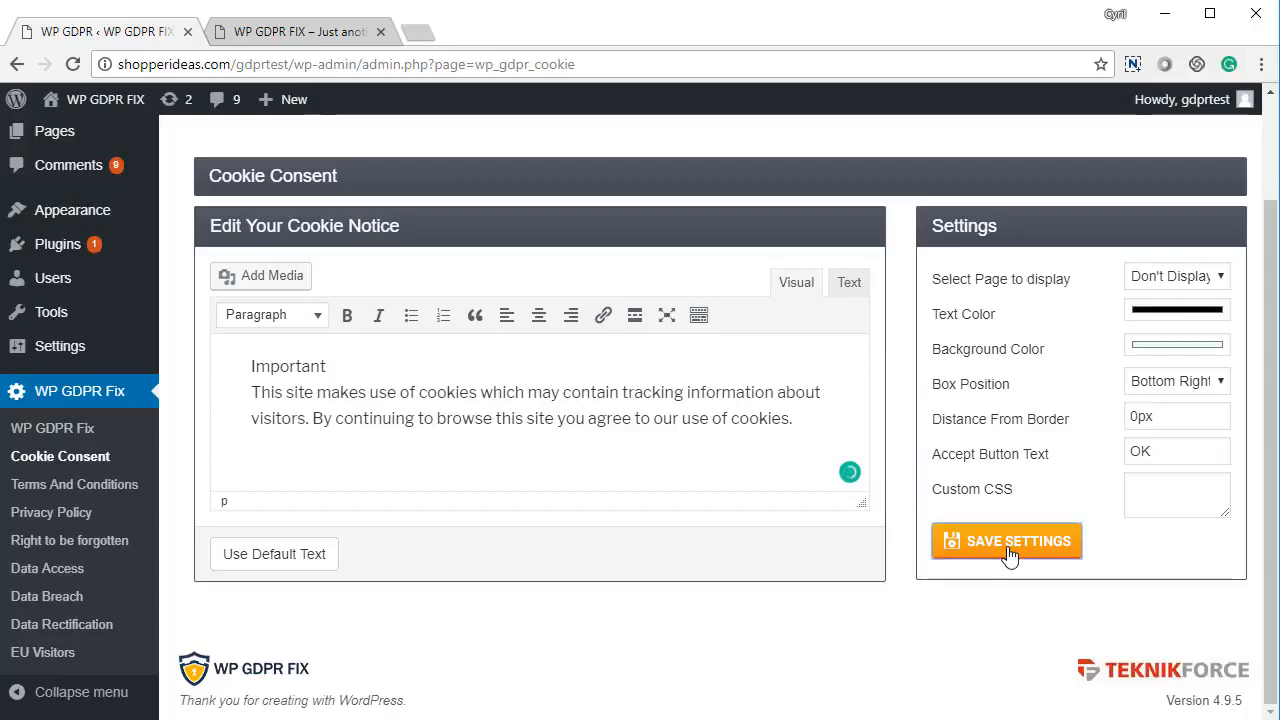
{"action": "left_click", "coordinate": [1198, 282]}
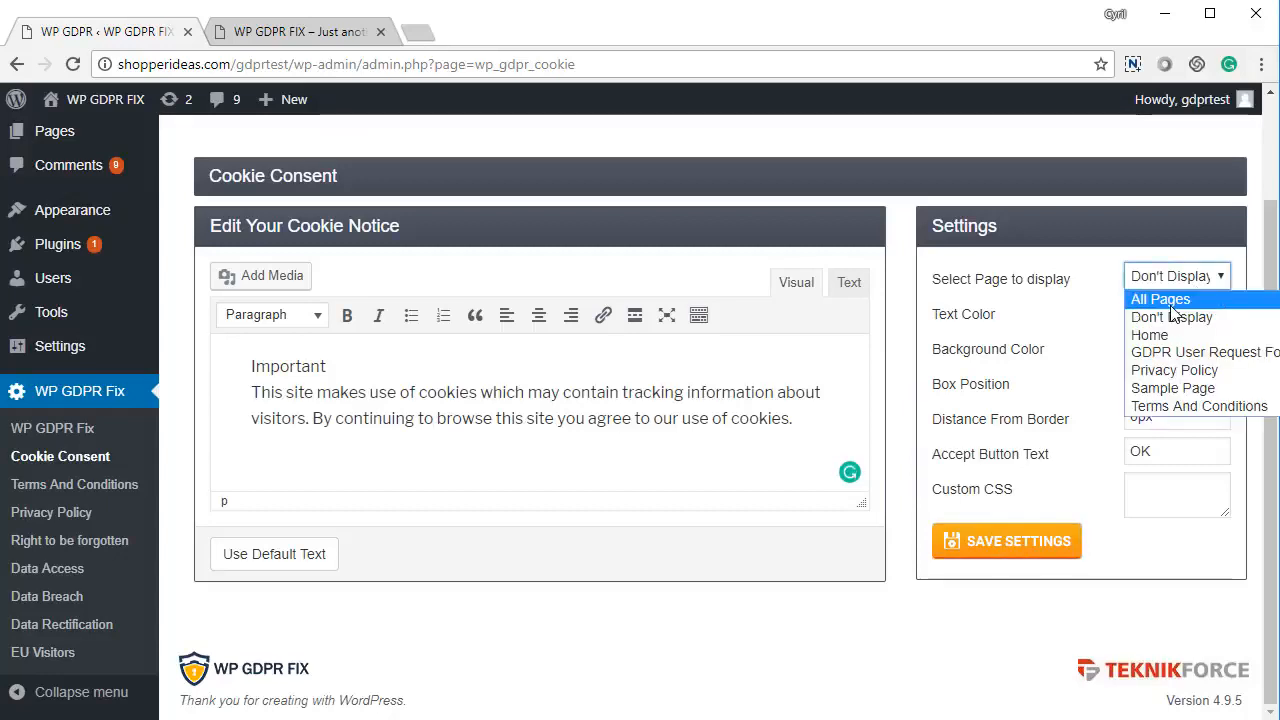
{"action": "left_click", "coordinate": [1150, 294]}
{"action": "left_click", "coordinate": [990, 552]}
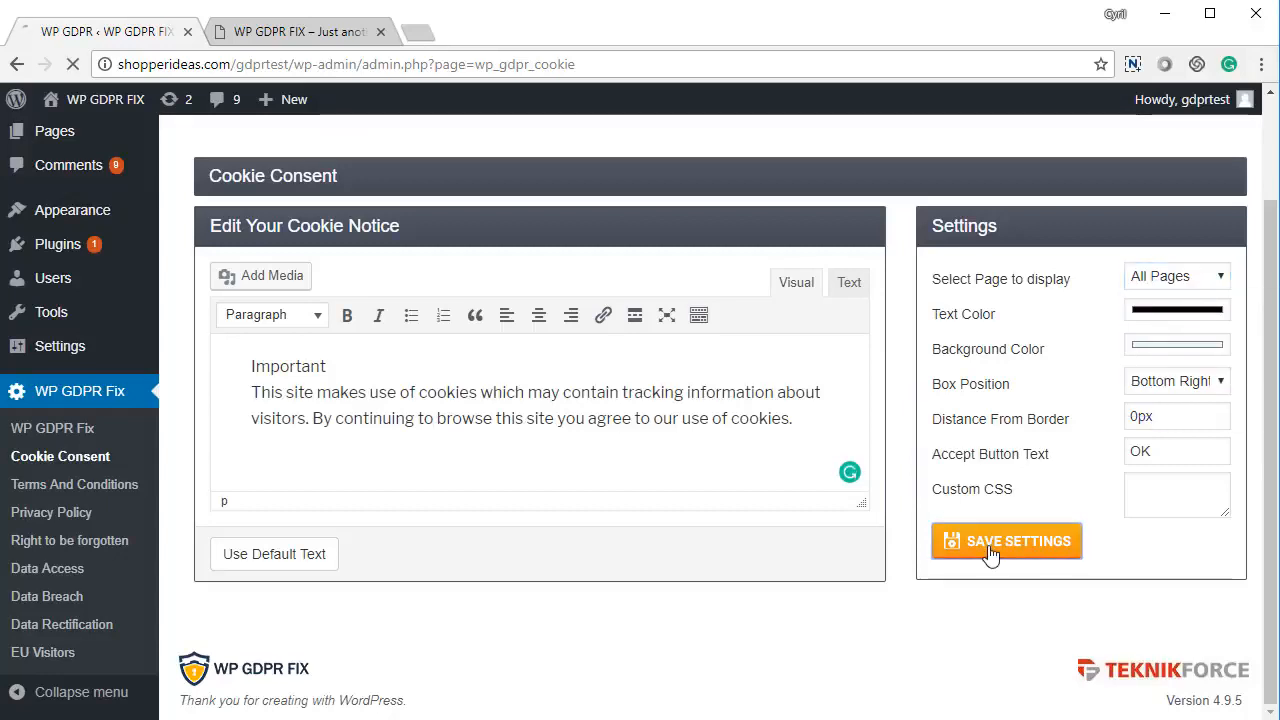
View the cookie notice on the site's front page, accept it with OK, and return to admin
{"action": "key", "text": "ctrl+Tab"}
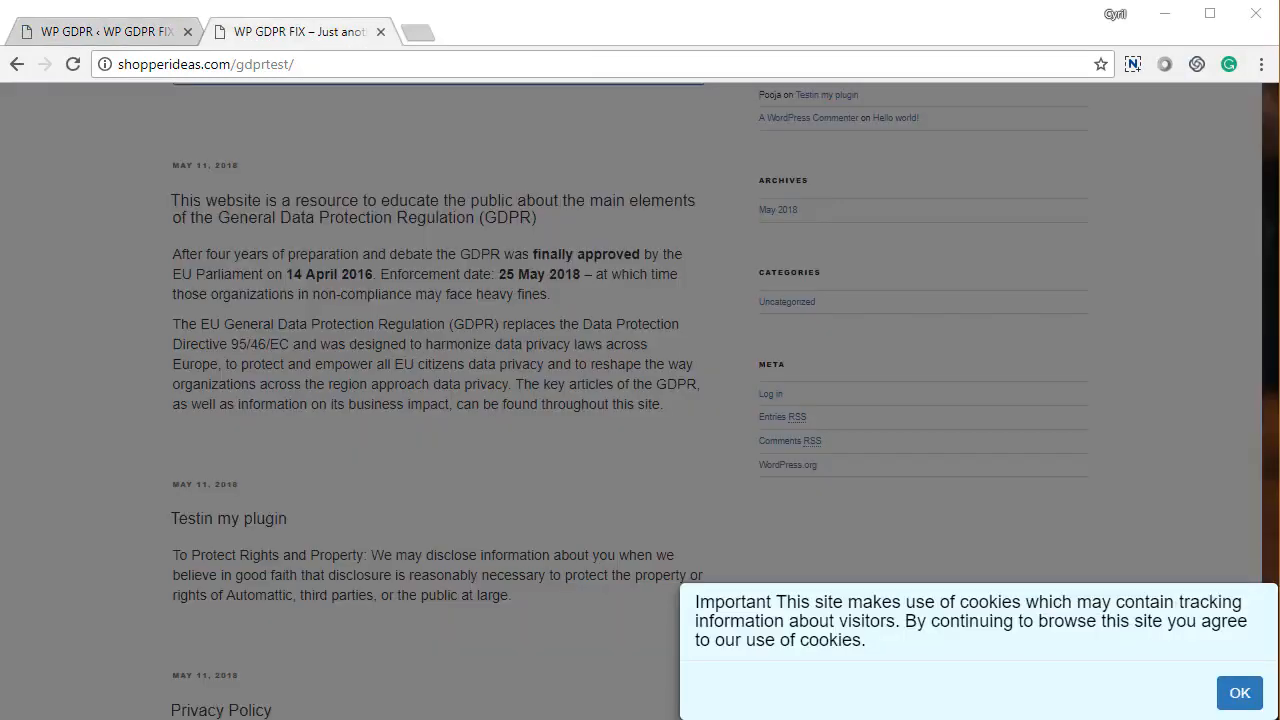
{"action": "left_click_drag", "start_coordinate": [745, 601], "coordinate": [852, 640]}
{"action": "left_click", "coordinate": [858, 640]}
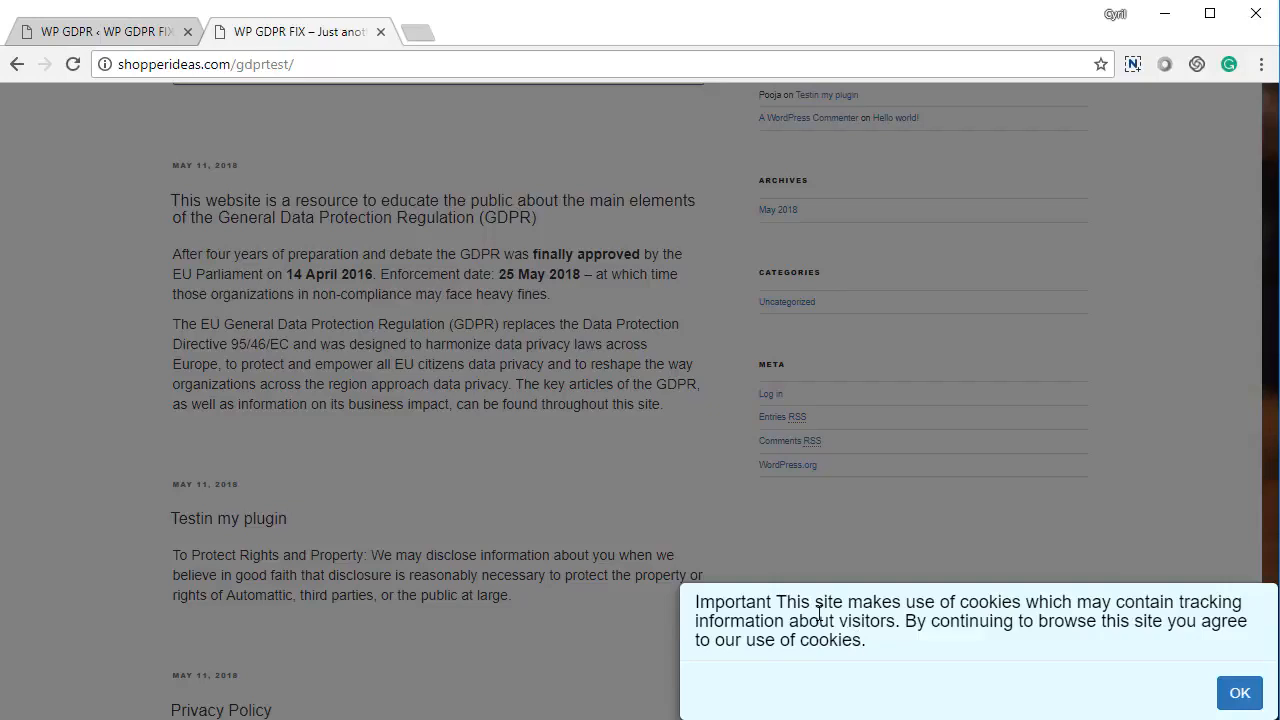
{"action": "left_click_drag", "start_coordinate": [808, 602], "coordinate": [894, 651]}
{"action": "left_click", "coordinate": [894, 651]}
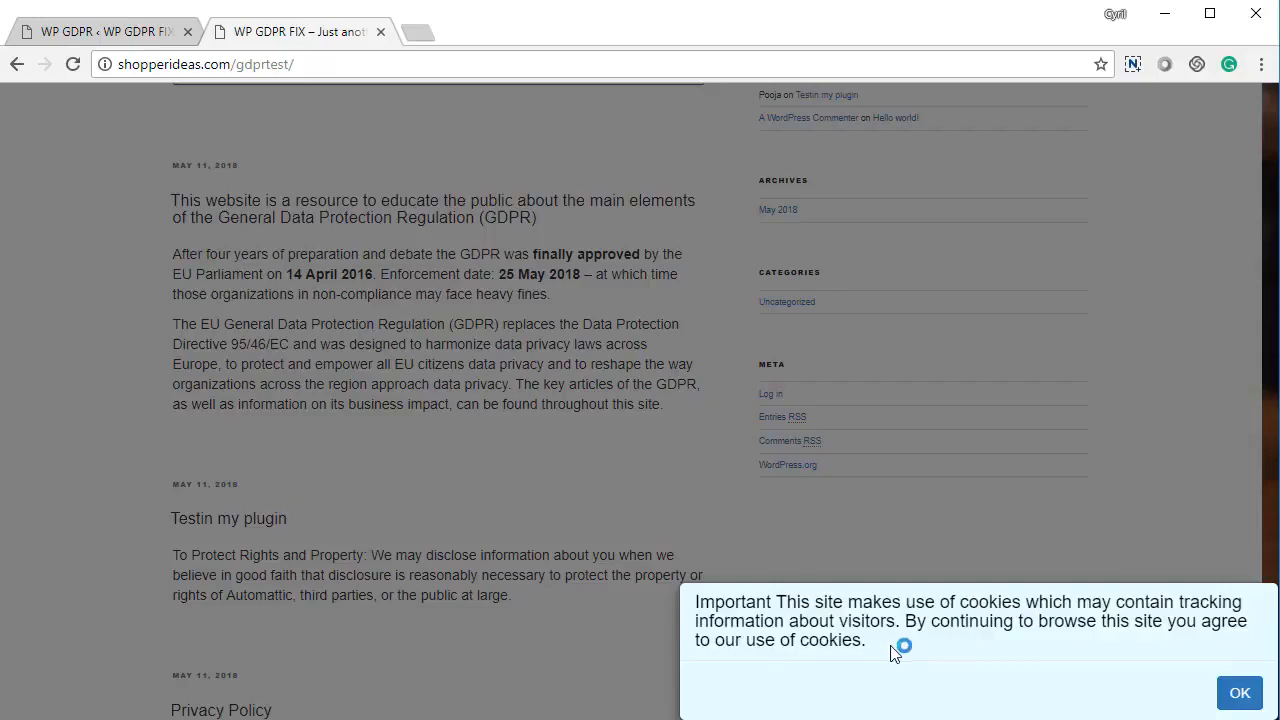
{"action": "left_click", "coordinate": [1240, 694]}
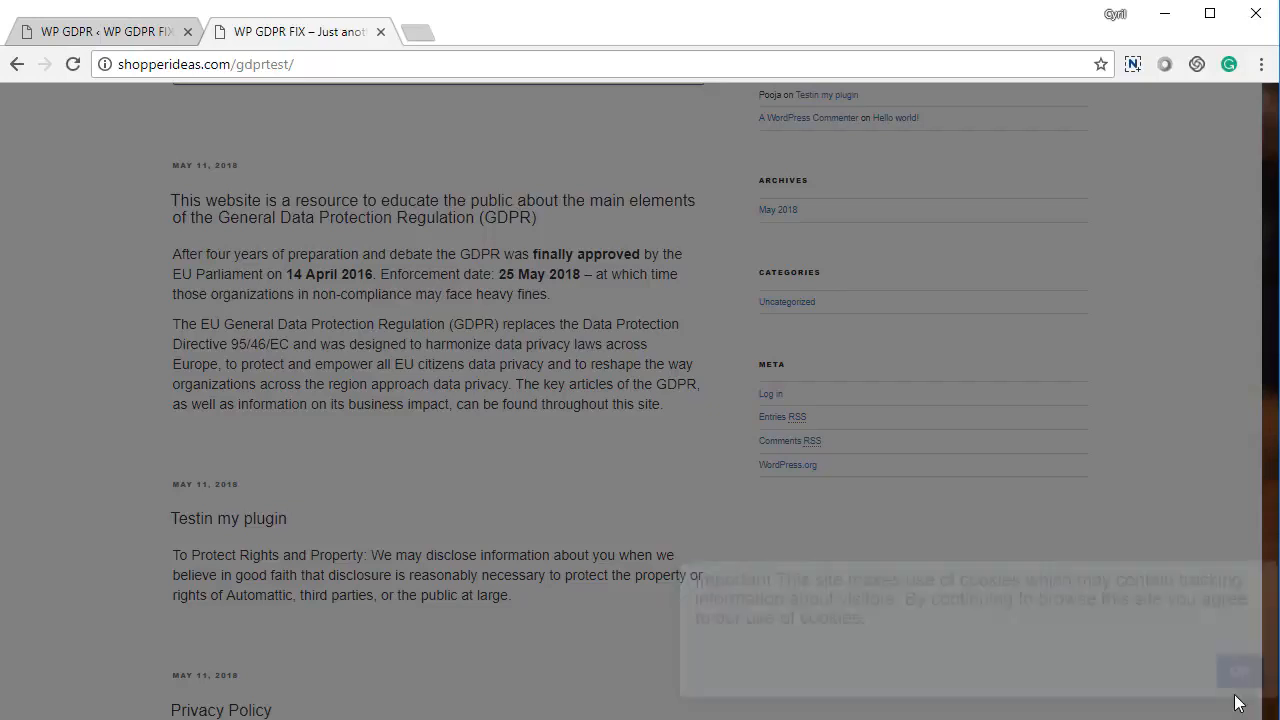
{"action": "left_click", "coordinate": [104, 31]}
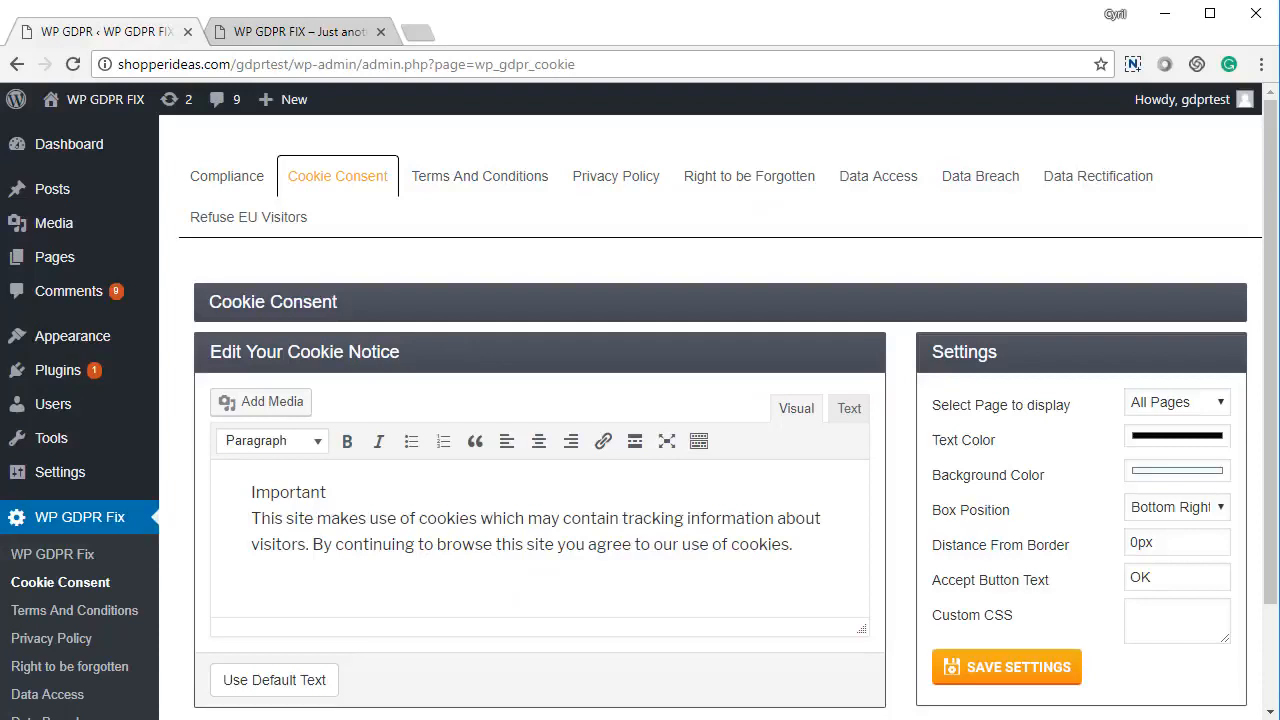
Open the Terms And Conditions settings and keep the T&C policy version at 1.0
{"action": "left_click", "coordinate": [479, 176]}
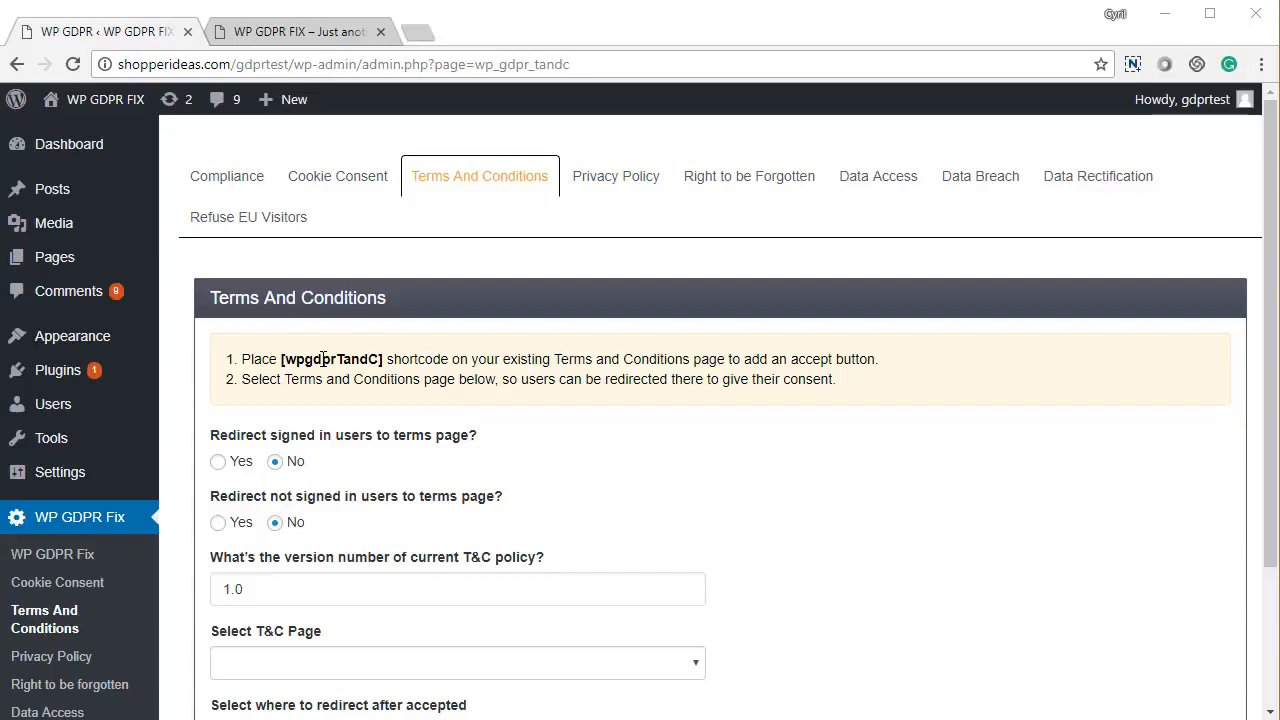
{"action": "scroll", "coordinate": [445, 465], "scroll_direction": "down", "scroll_amount": 1}
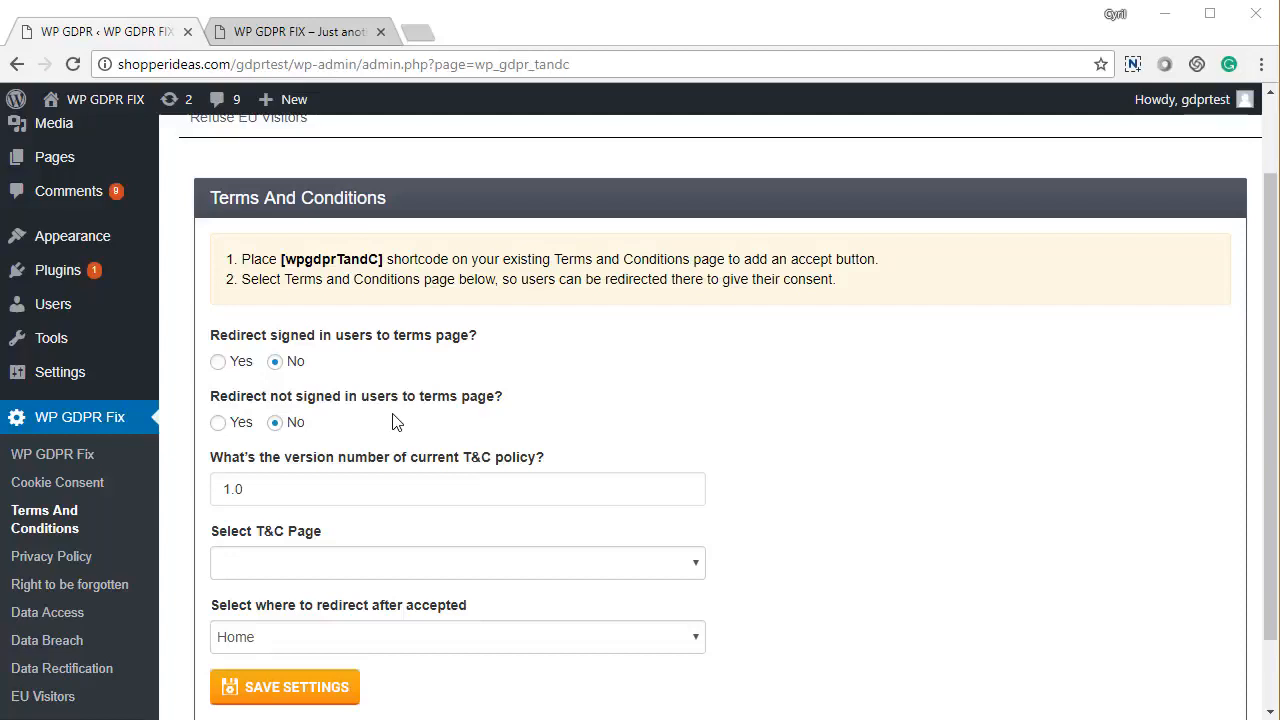
{"action": "scroll", "coordinate": [393, 422], "scroll_direction": "down", "scroll_amount": 1}
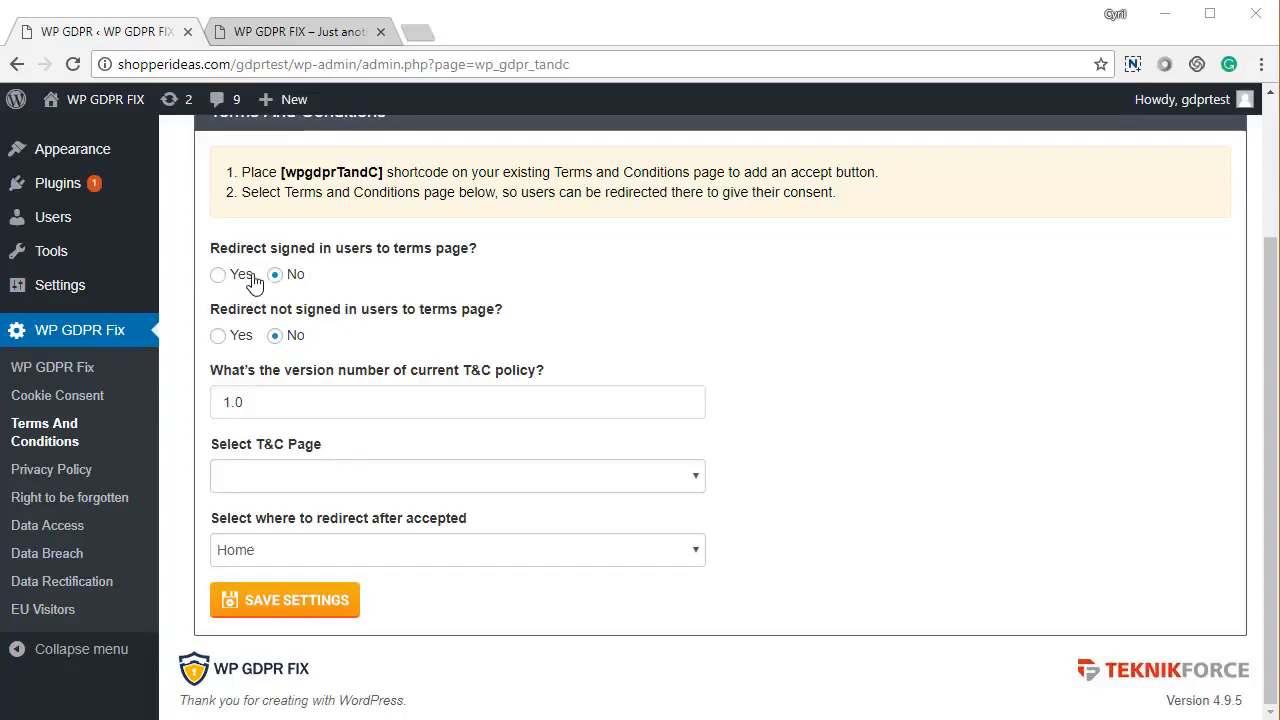
{"action": "left_click_drag", "start_coordinate": [281, 248], "coordinate": [382, 252]}
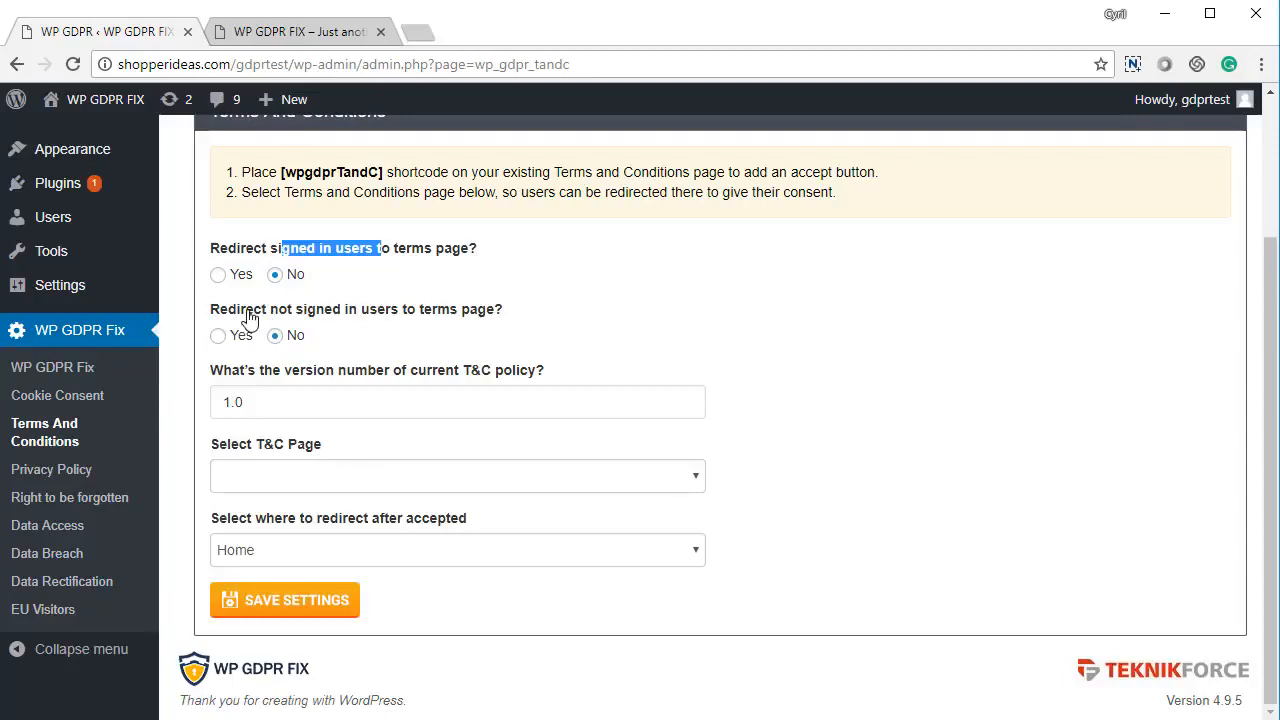
{"action": "left_click_drag", "start_coordinate": [245, 310], "coordinate": [370, 313]}
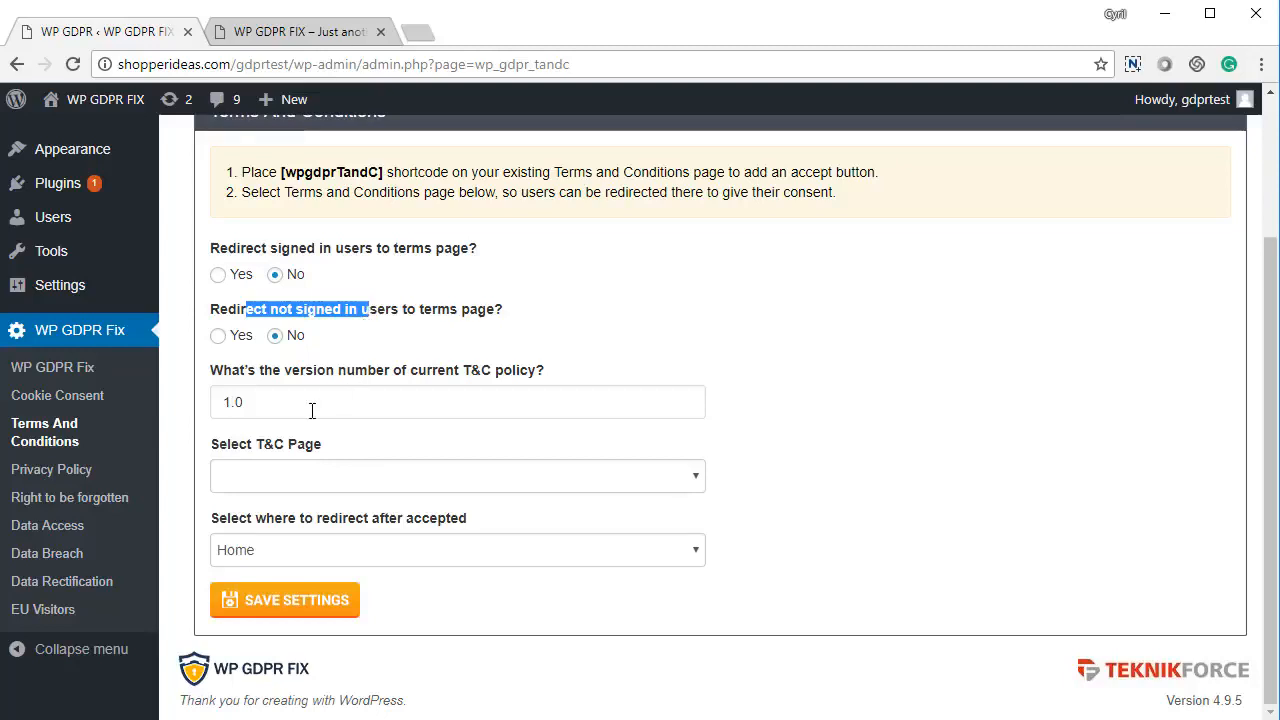
{"action": "left_click_drag", "start_coordinate": [309, 408], "coordinate": [210, 426]}
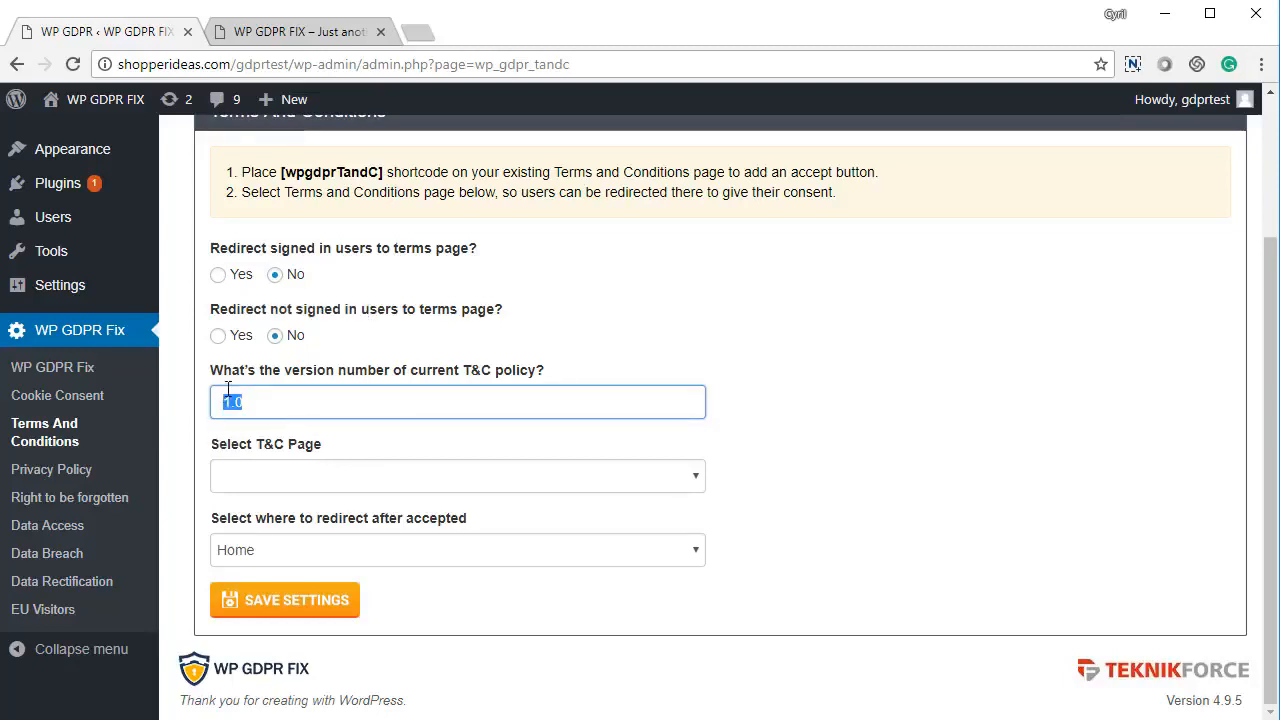
{"action": "left_click", "coordinate": [251, 404]}
Select 'Terms And Conditions' as the T&C page, keep the Home redirect, and save
{"action": "left_click", "coordinate": [280, 480]}
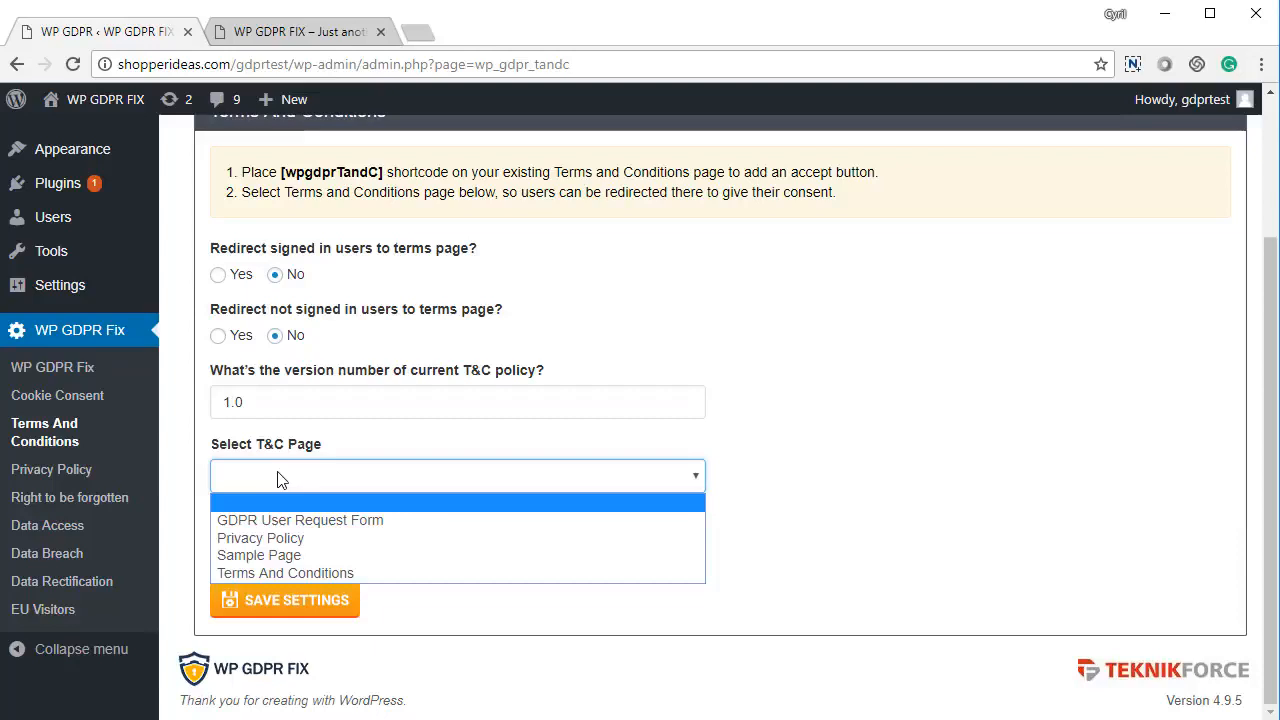
{"action": "left_click", "coordinate": [290, 574]}
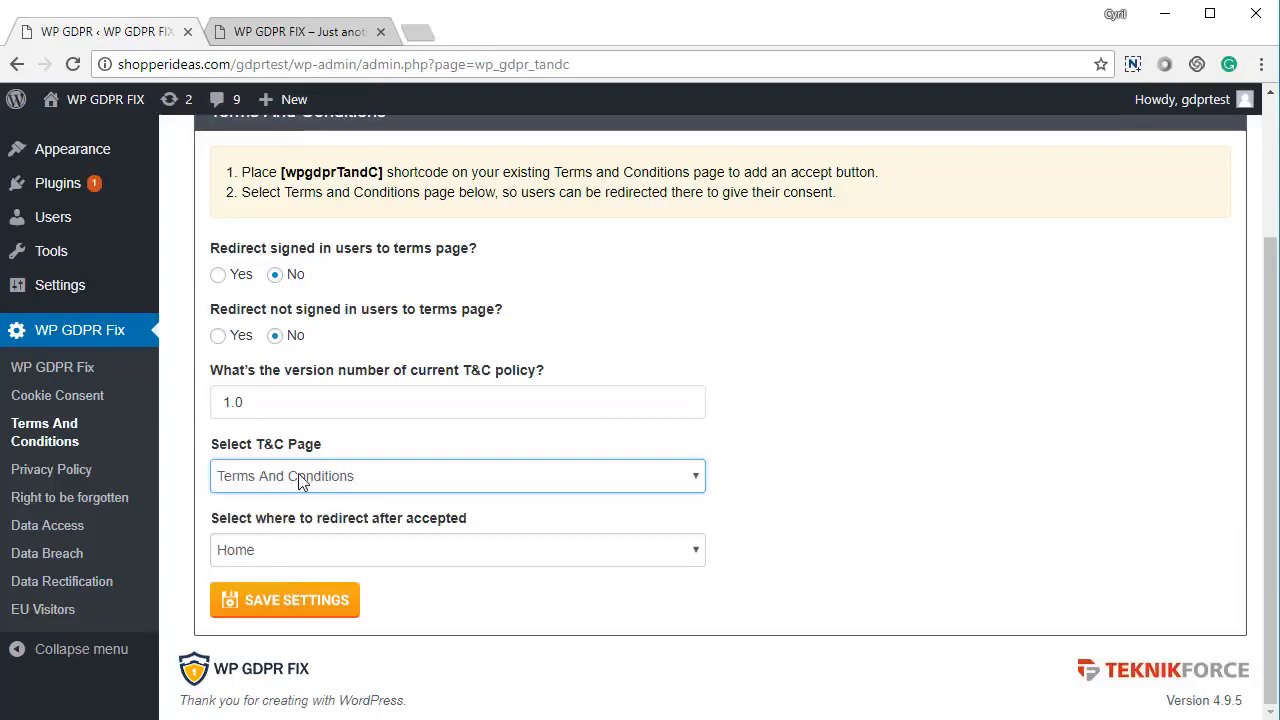
{"action": "left_click", "coordinate": [316, 556]}
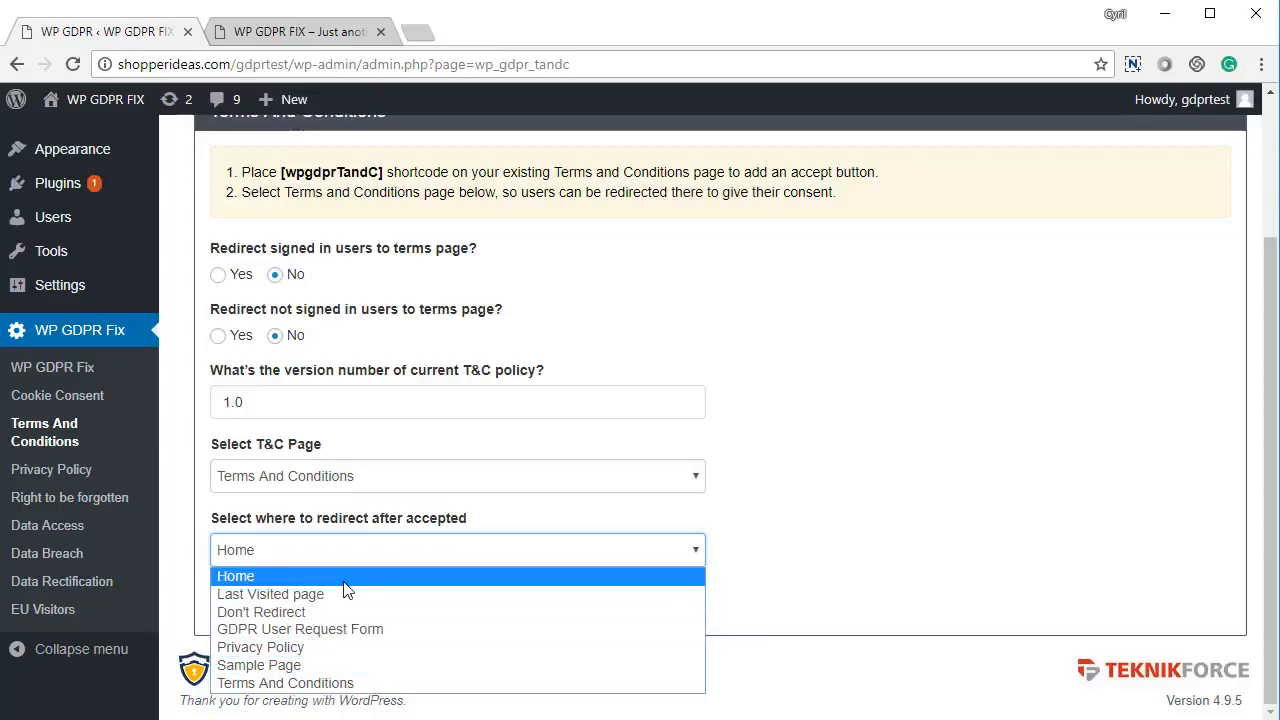
{"action": "left_click", "coordinate": [700, 503]}
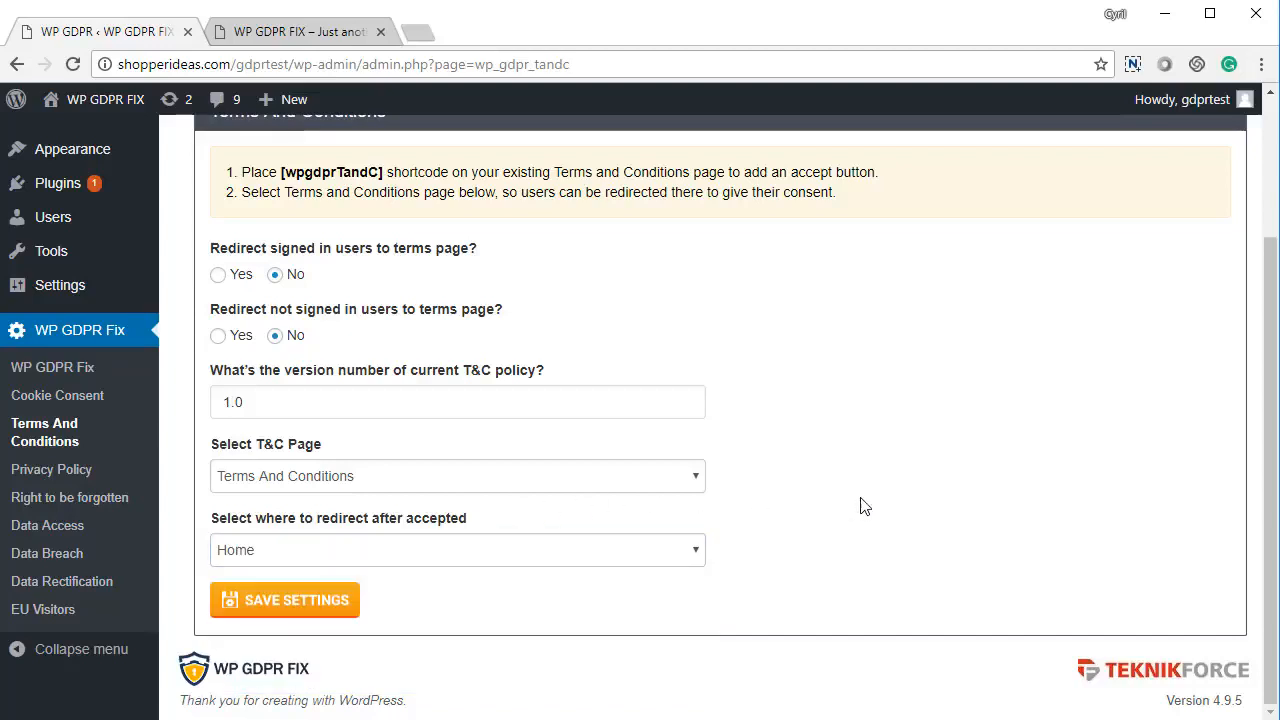
{"action": "left_click", "coordinate": [316, 606]}
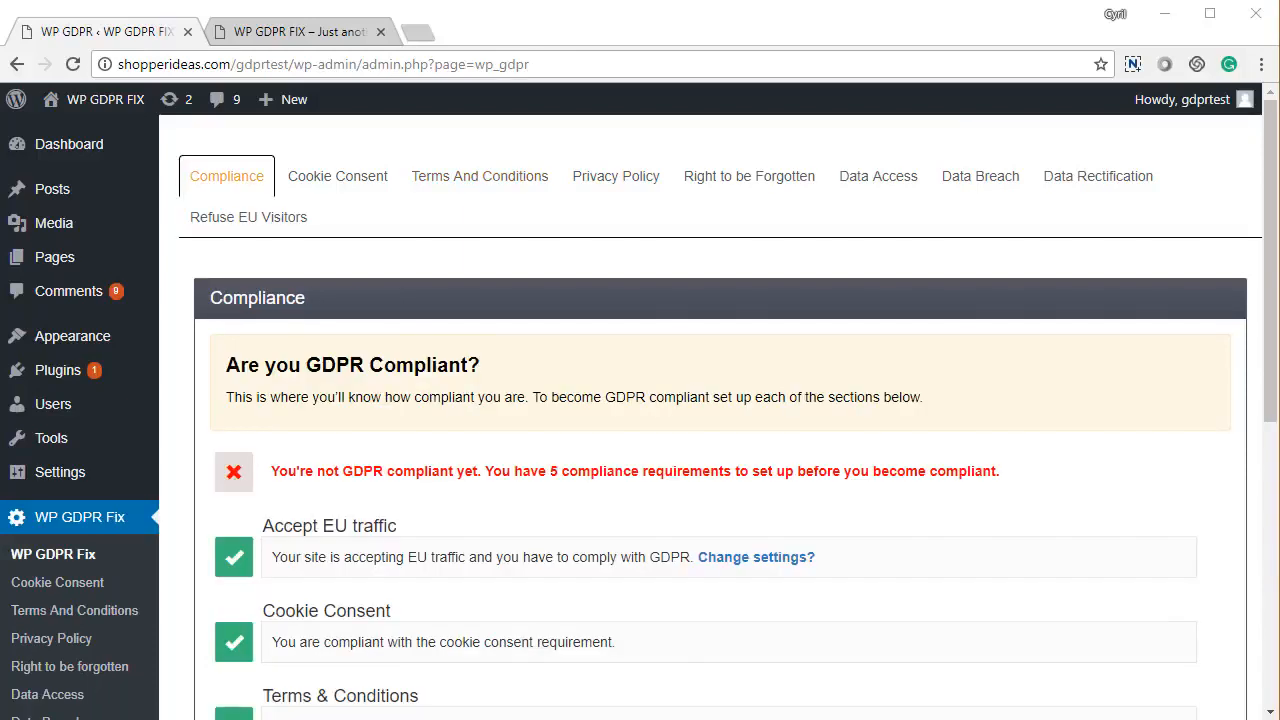
Scroll the Compliance tab to confirm the Terms & Conditions requirement now shows as met
{"action": "scroll", "coordinate": [430, 556], "scroll_direction": "down", "scroll_amount": 2}
{"action": "scroll", "coordinate": [414, 554], "scroll_direction": "down", "scroll_amount": 1}
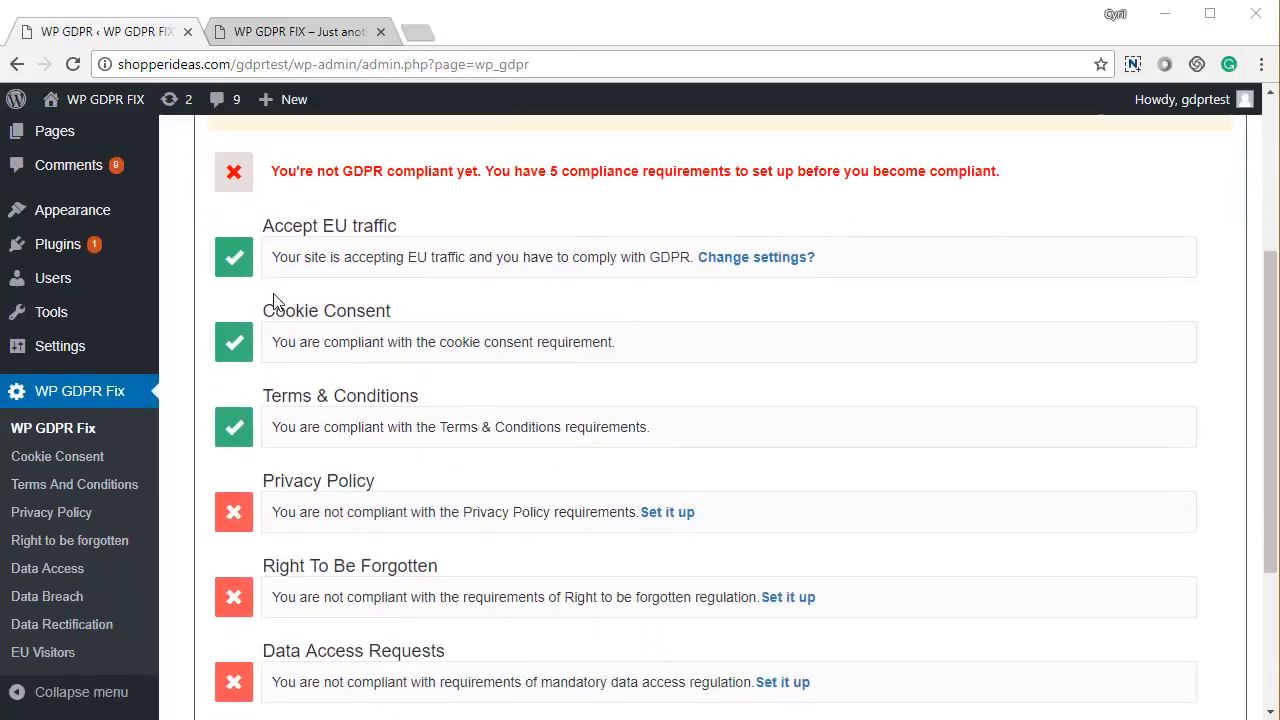
{"action": "left_click_drag", "start_coordinate": [297, 257], "coordinate": [402, 316]}
{"action": "left_click_drag", "start_coordinate": [270, 396], "coordinate": [407, 398]}
{"action": "left_click", "coordinate": [407, 398]}
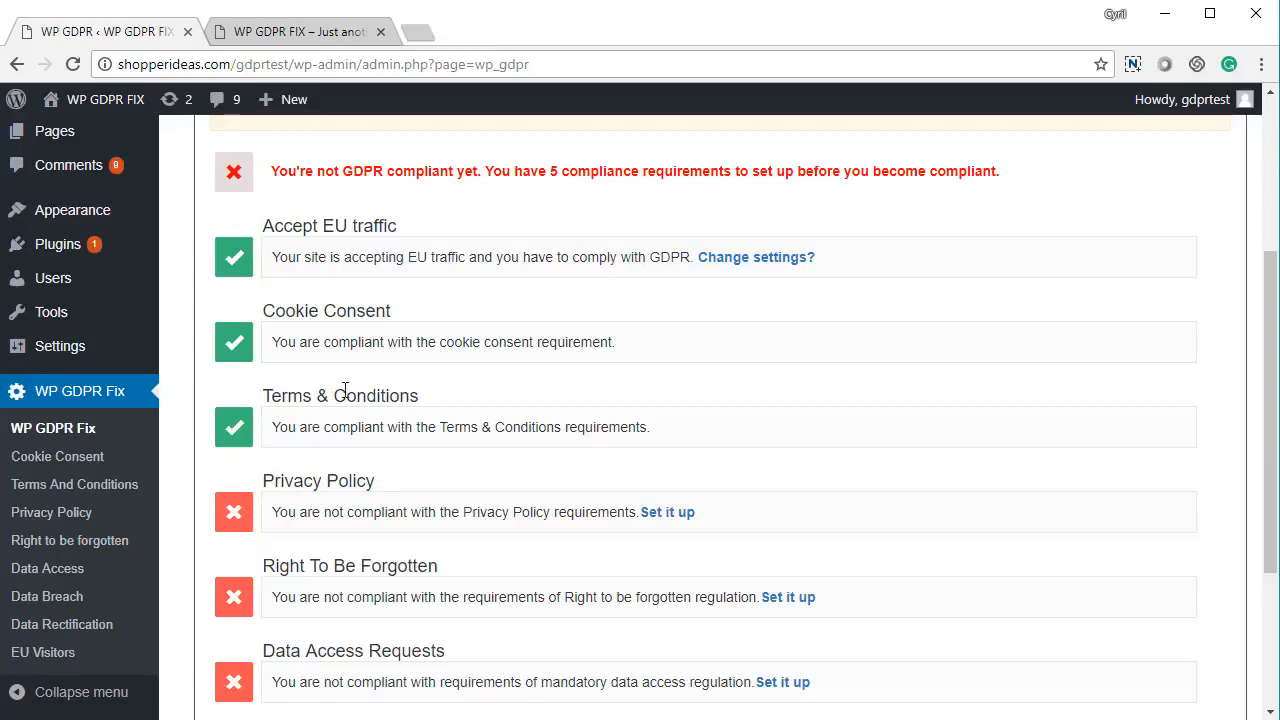
{"action": "scroll", "coordinate": [317, 427], "scroll_direction": "down", "scroll_amount": 2}
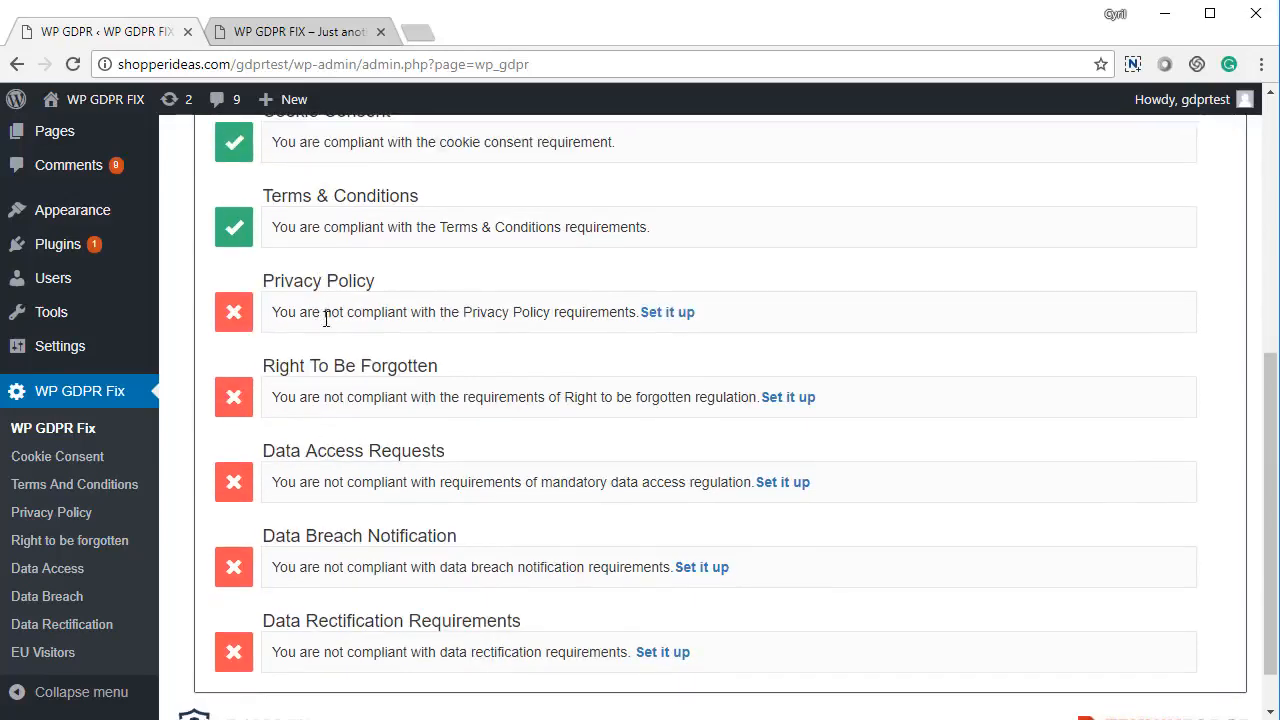
{"action": "scroll", "coordinate": [330, 370], "scroll_direction": "down", "scroll_amount": 1}
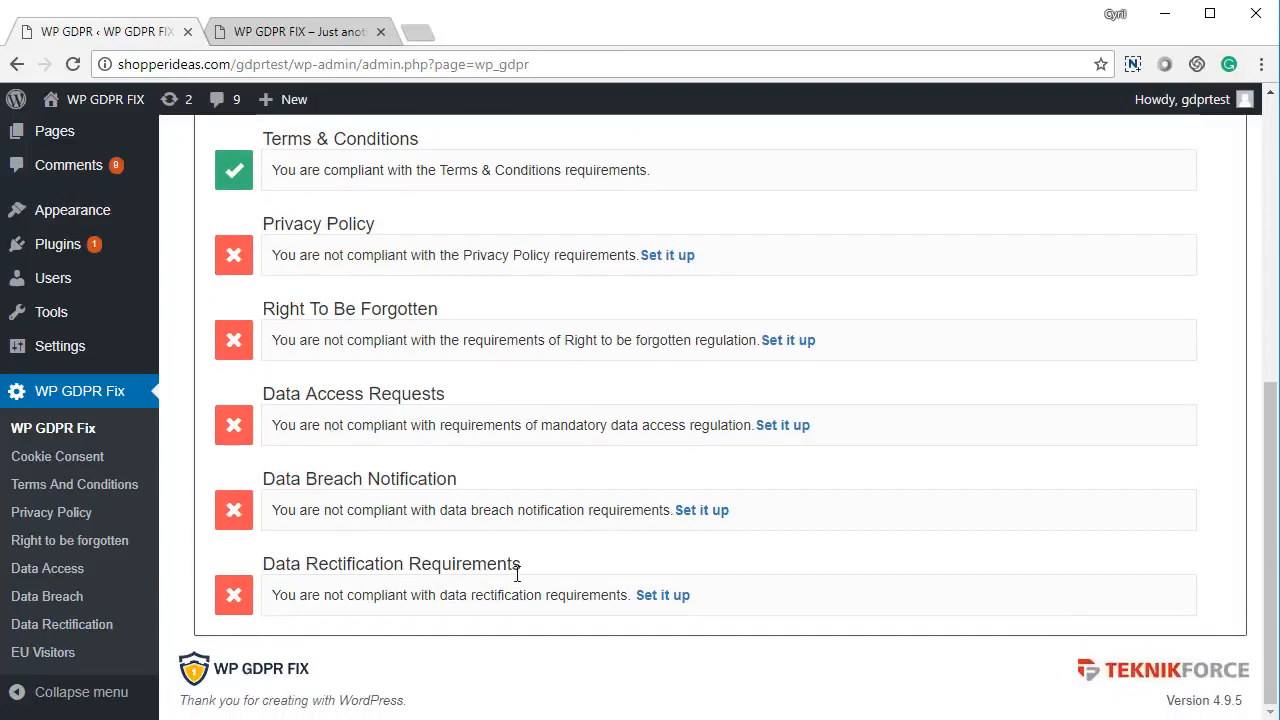
{"action": "scroll", "coordinate": [423, 634], "scroll_direction": "up", "scroll_amount": 1}
{"action": "scroll", "coordinate": [423, 634], "scroll_direction": "down", "scroll_amount": 1}
{"action": "scroll", "coordinate": [404, 597], "scroll_direction": "up", "scroll_amount": 3}
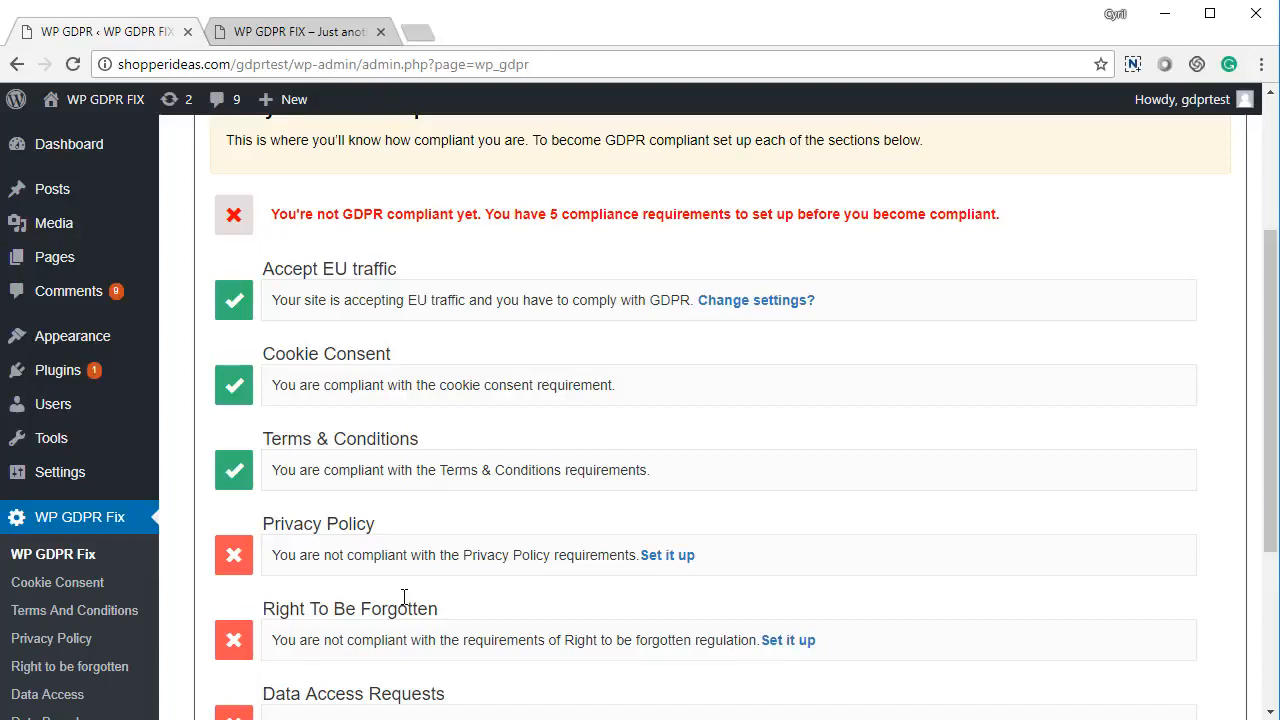
{"action": "scroll", "coordinate": [404, 597], "scroll_direction": "up", "scroll_amount": 2}
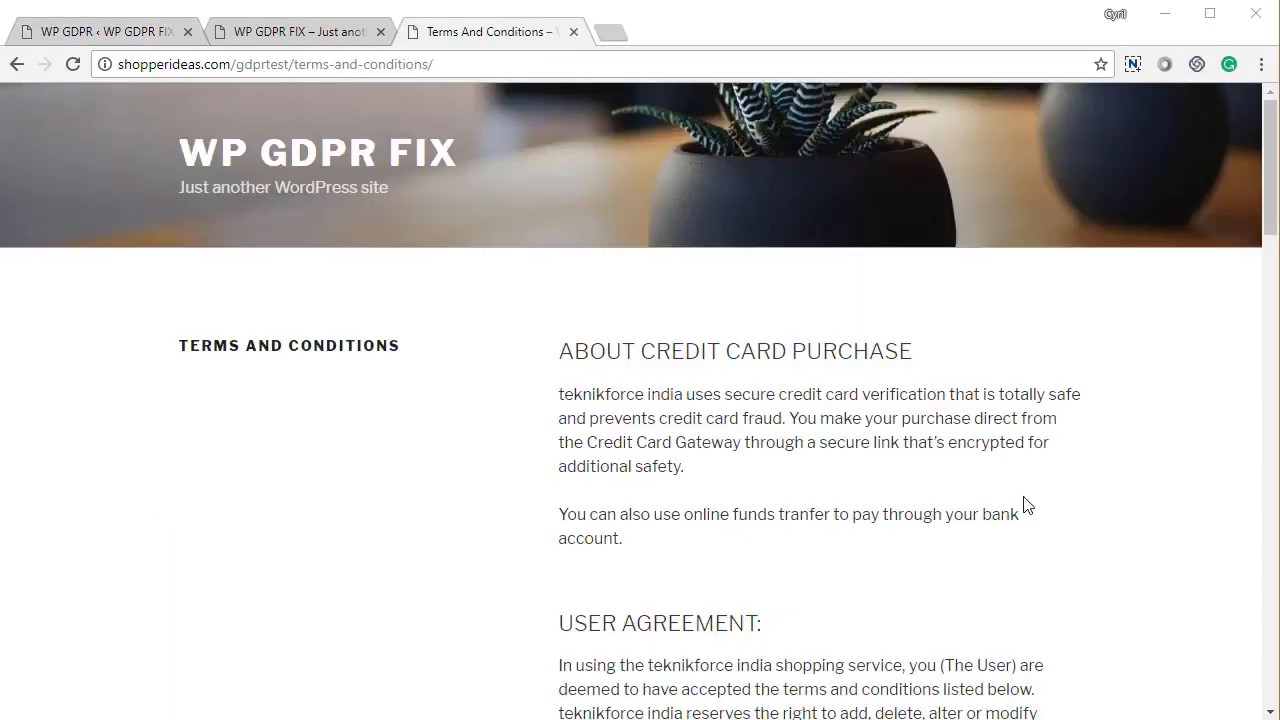
Tick the 'I accept the terms' checkbox on the site's Terms and Conditions page
{"action": "scroll", "coordinate": [1020, 505], "scroll_direction": "down", "scroll_amount": 4}
{"action": "scroll", "coordinate": [990, 500], "scroll_direction": "up", "scroll_amount": 4}
{"action": "scroll", "coordinate": [1000, 503], "scroll_direction": "down", "scroll_amount": 12}
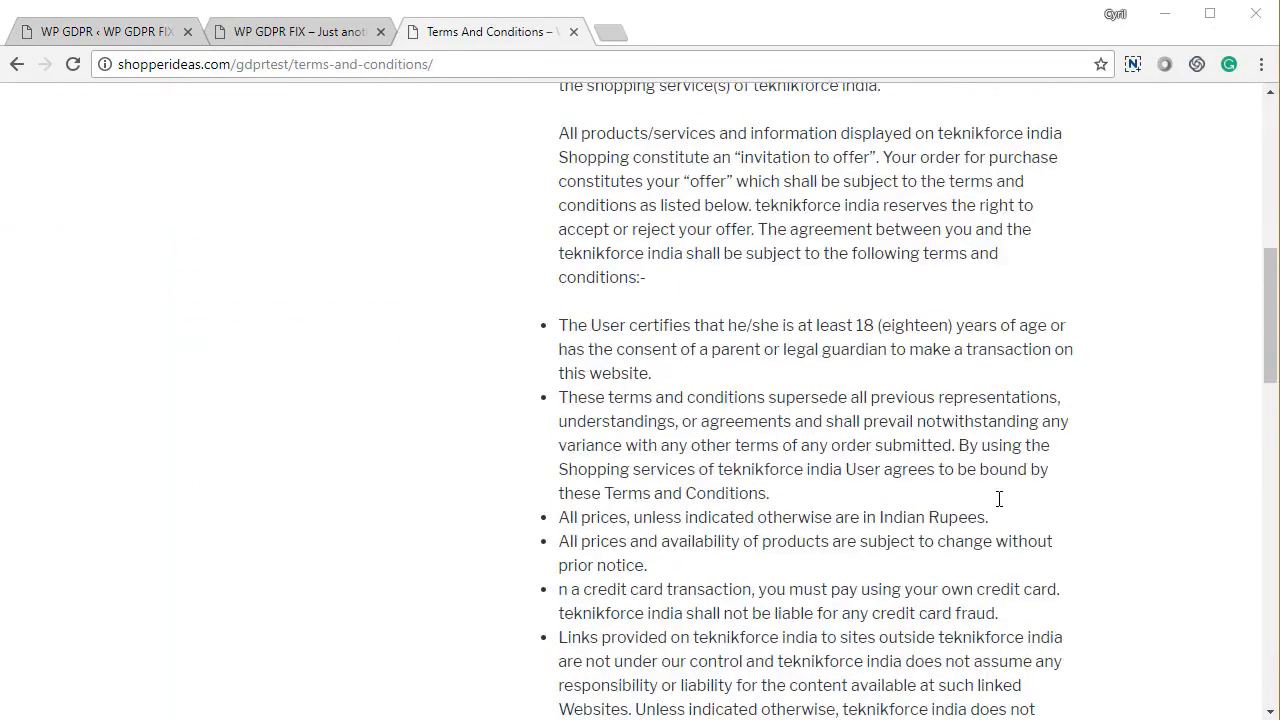
{"action": "scroll", "coordinate": [999, 500], "scroll_direction": "down", "scroll_amount": 8}
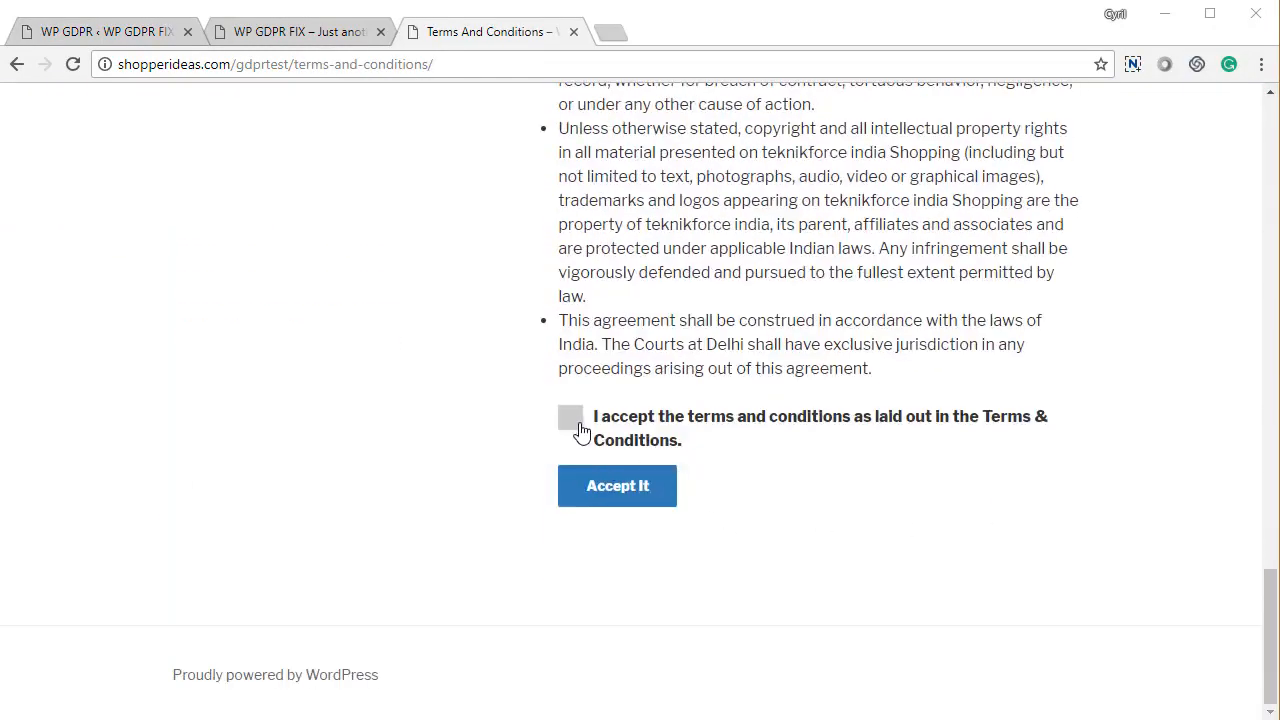
{"action": "left_click", "coordinate": [580, 425]}
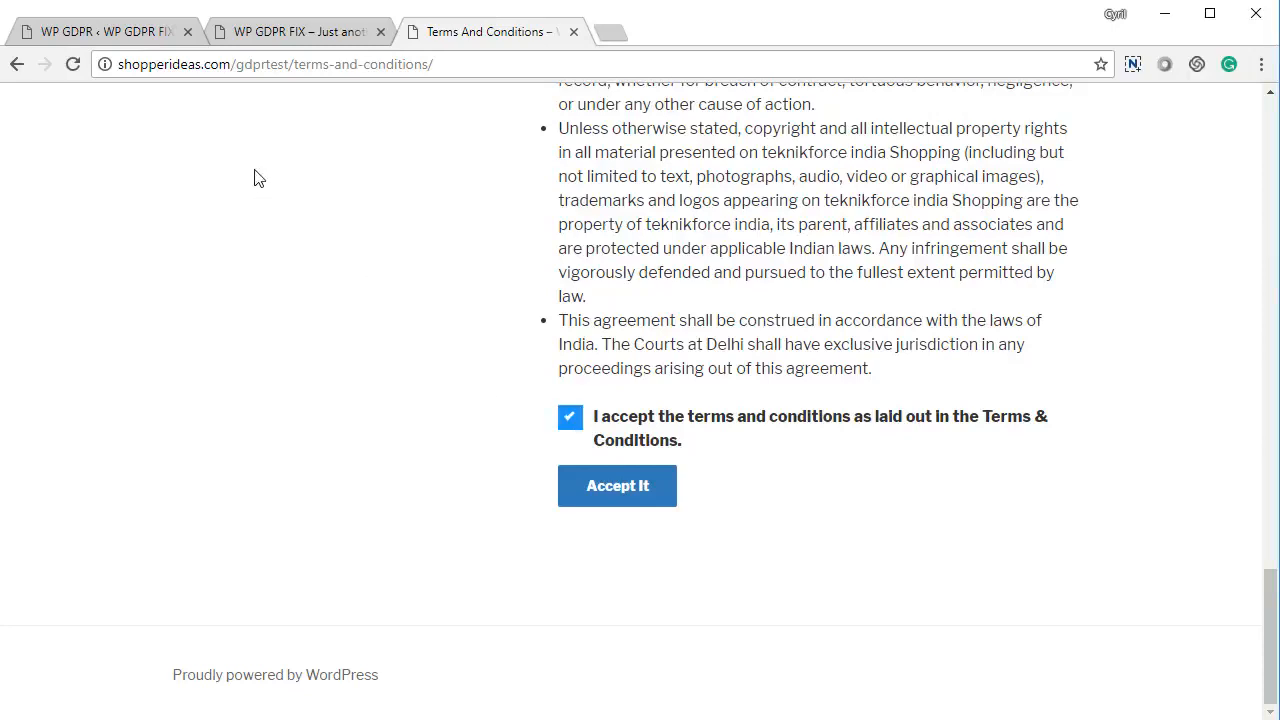
Switch to the admin tab and bring up the plugin's Terms And Conditions settings
{"action": "left_click", "coordinate": [331, 45]}
{"action": "left_click", "coordinate": [460, 30]}
{"action": "left_click", "coordinate": [84, 32]}
{"action": "scroll", "coordinate": [308, 473], "scroll_direction": "down", "scroll_amount": 2}
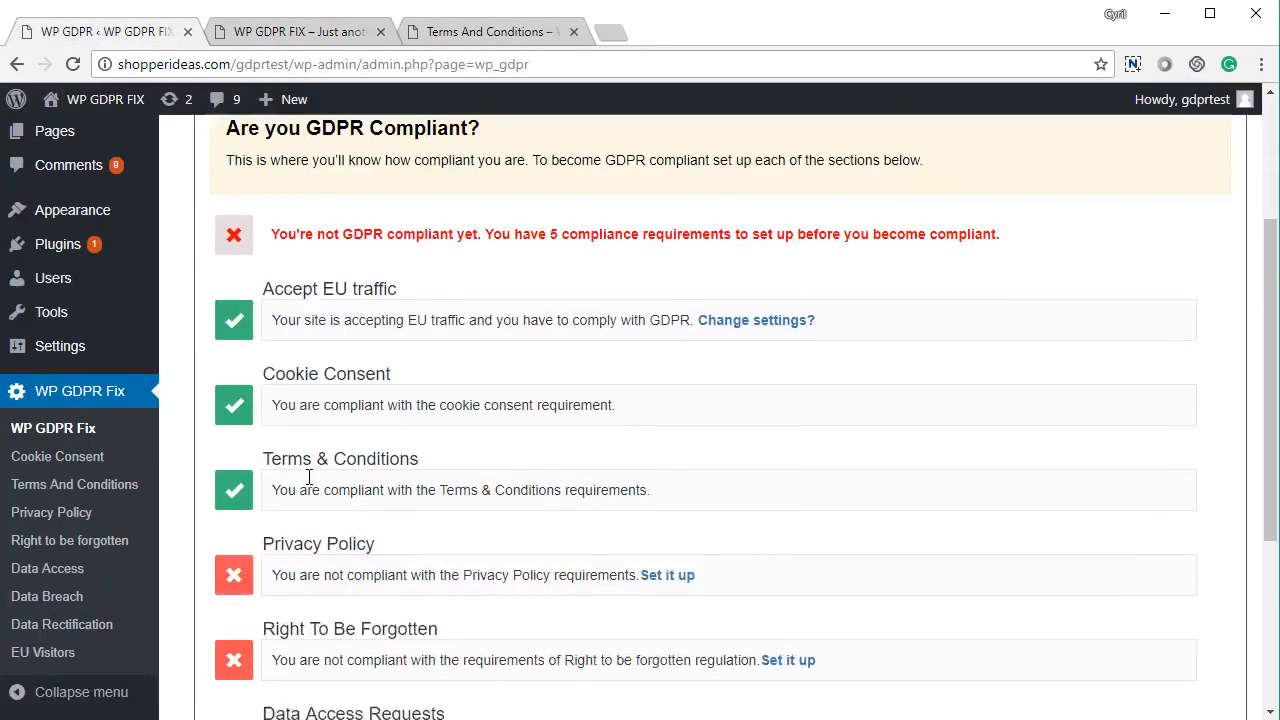
{"action": "scroll", "coordinate": [295, 463], "scroll_direction": "up", "scroll_amount": 3}
{"action": "left_click", "coordinate": [450, 203]}
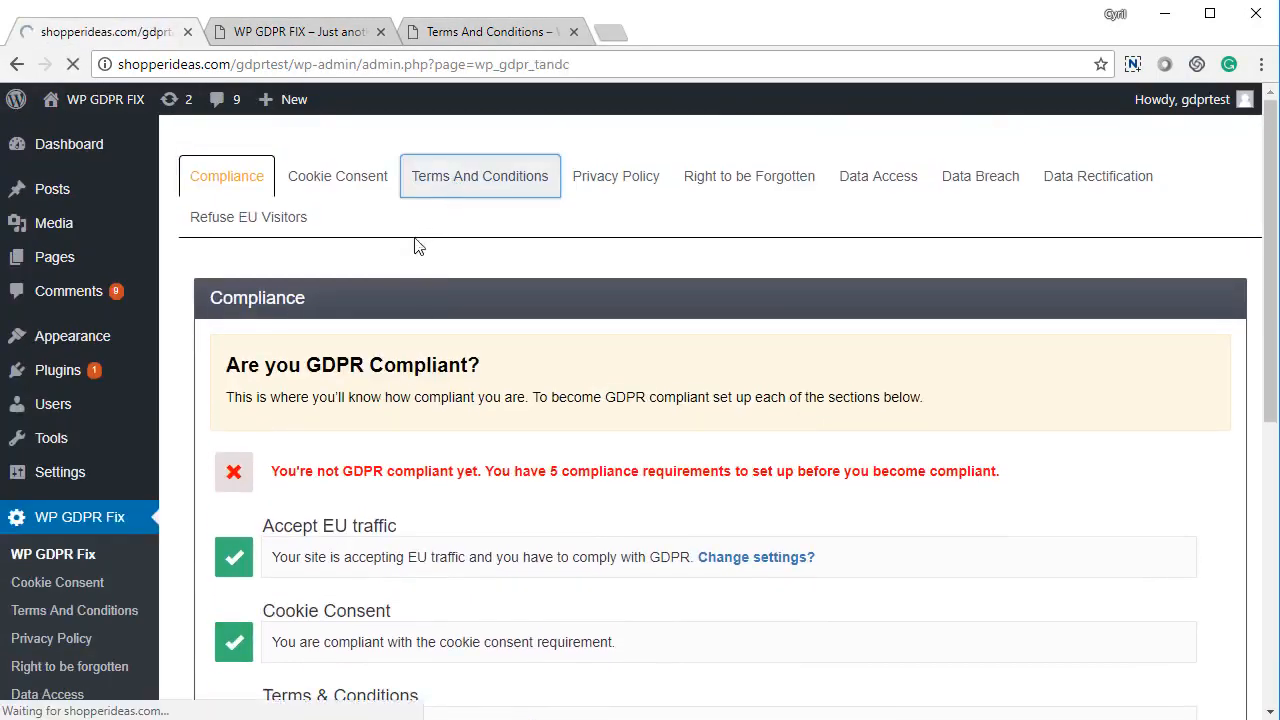
{"action": "scroll", "coordinate": [486, 337], "scroll_direction": "down", "scroll_amount": 2}
Back on the site's Terms and Conditions page, click Accept It to accept the terms
{"action": "left_click", "coordinate": [496, 32]}
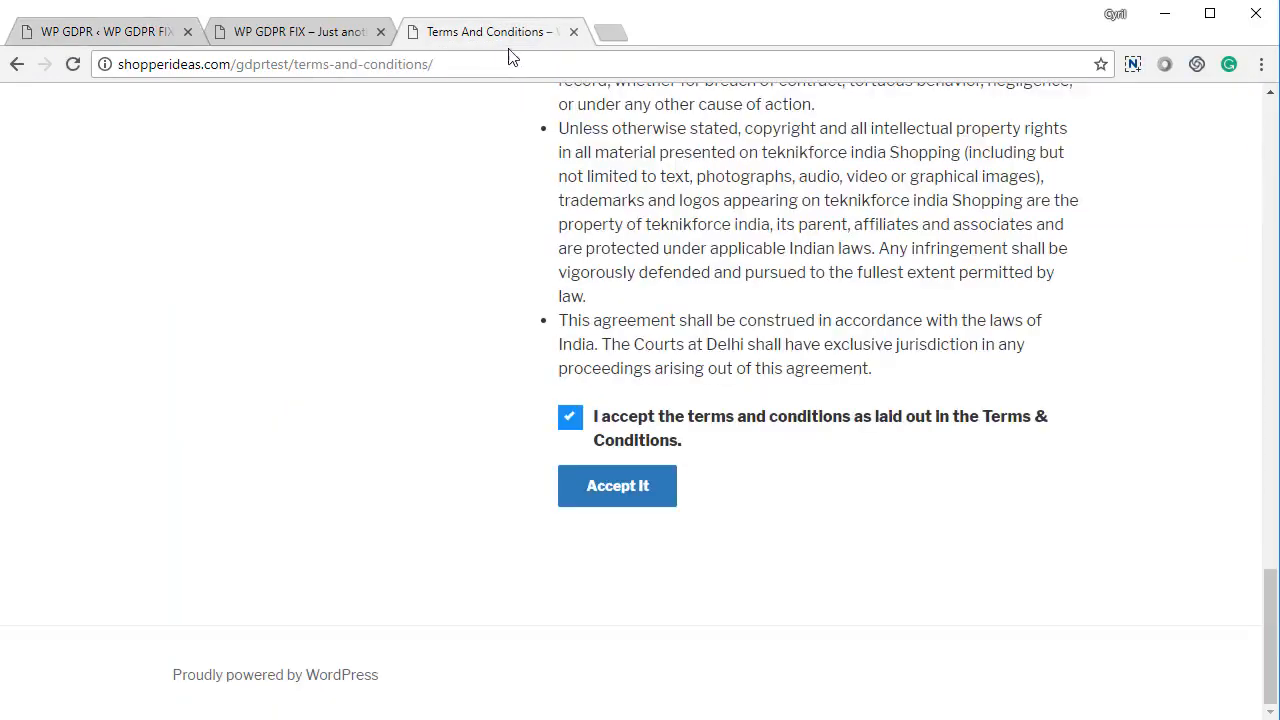
{"action": "scroll", "coordinate": [694, 449], "scroll_direction": "up", "scroll_amount": 5}
{"action": "scroll", "coordinate": [549, 623], "scroll_direction": "down", "scroll_amount": 3}
{"action": "scroll", "coordinate": [549, 623], "scroll_direction": "down", "scroll_amount": 4}
{"action": "left_click", "coordinate": [638, 488]}
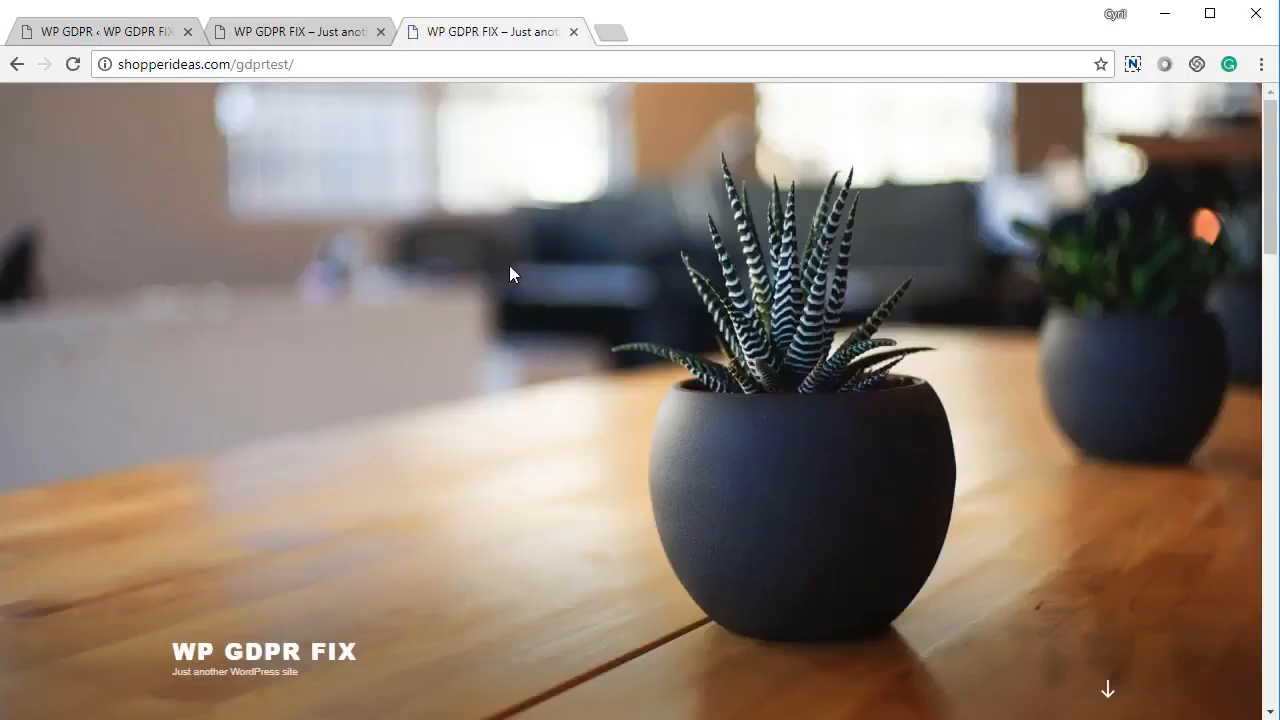
After landing on the home page, return to the plugin settings in the admin
{"action": "scroll", "coordinate": [509, 265], "scroll_direction": "down", "scroll_amount": 4}
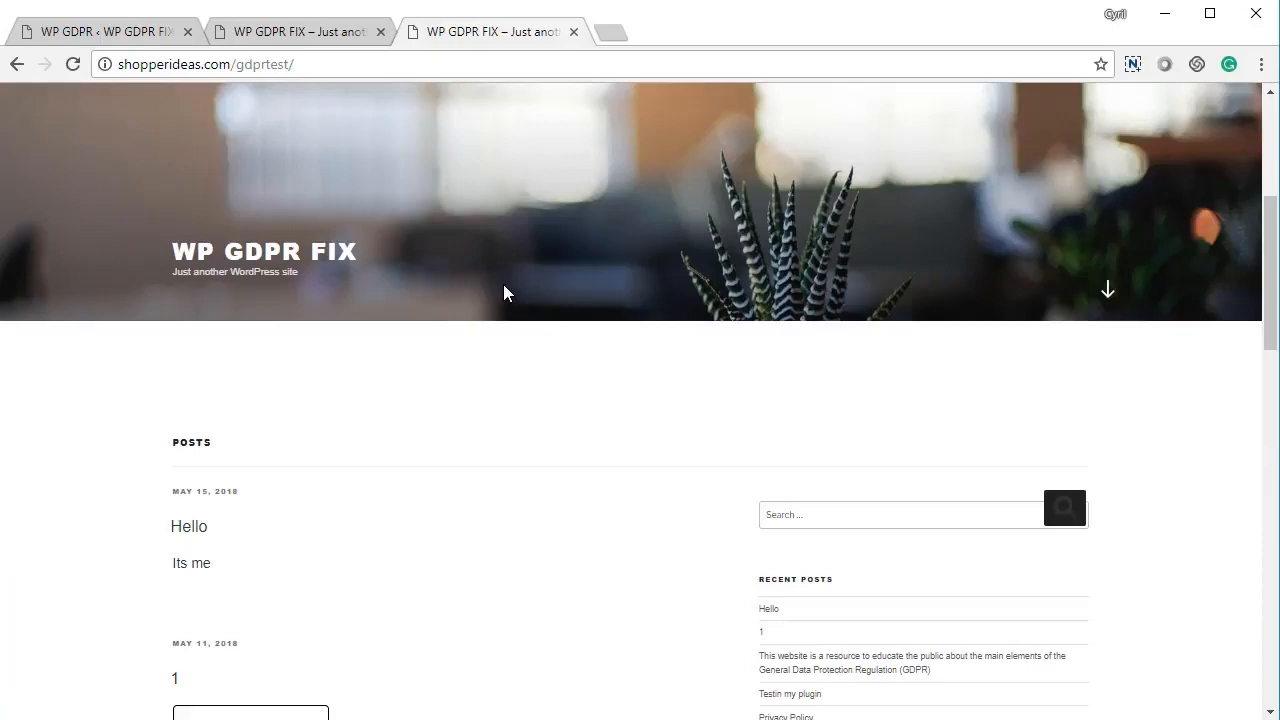
{"action": "left_click", "coordinate": [130, 33]}
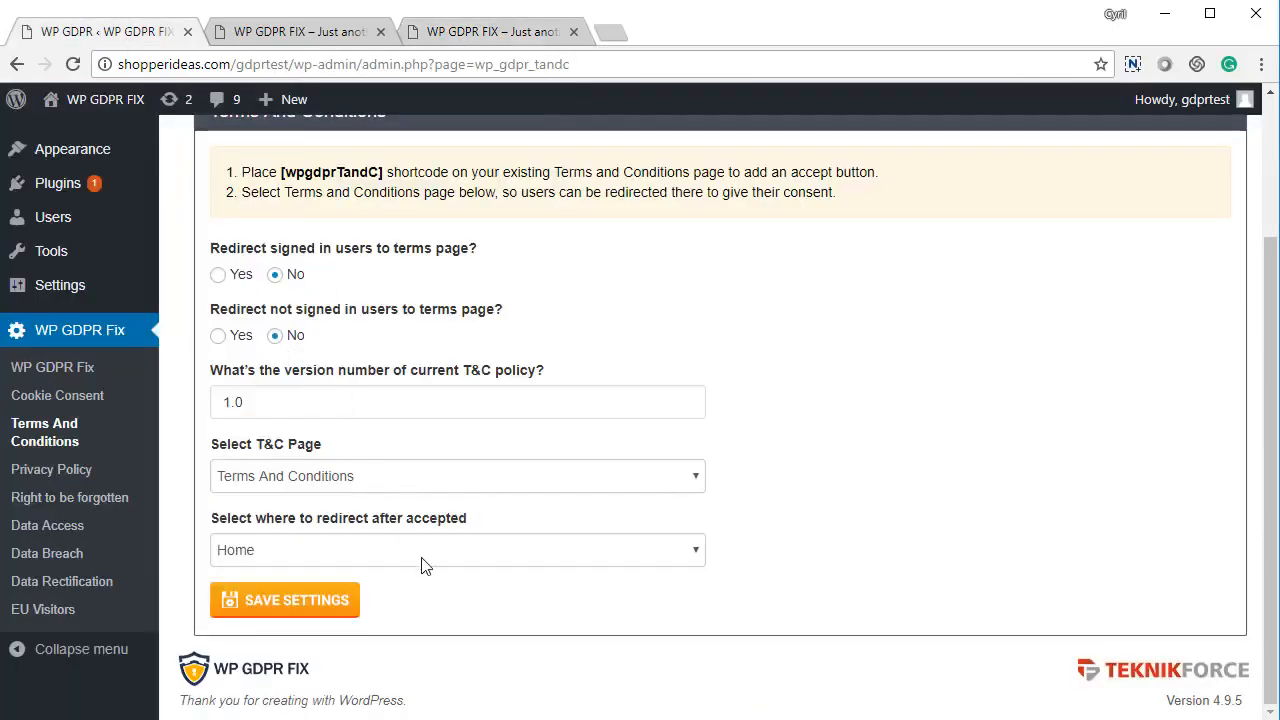
{"action": "scroll", "coordinate": [570, 583], "scroll_direction": "up", "scroll_amount": 1}
{"action": "scroll", "coordinate": [566, 583], "scroll_direction": "up", "scroll_amount": 3}
Open the Privacy Policy settings and keep the policy version at 1.0
{"action": "left_click", "coordinate": [600, 180]}
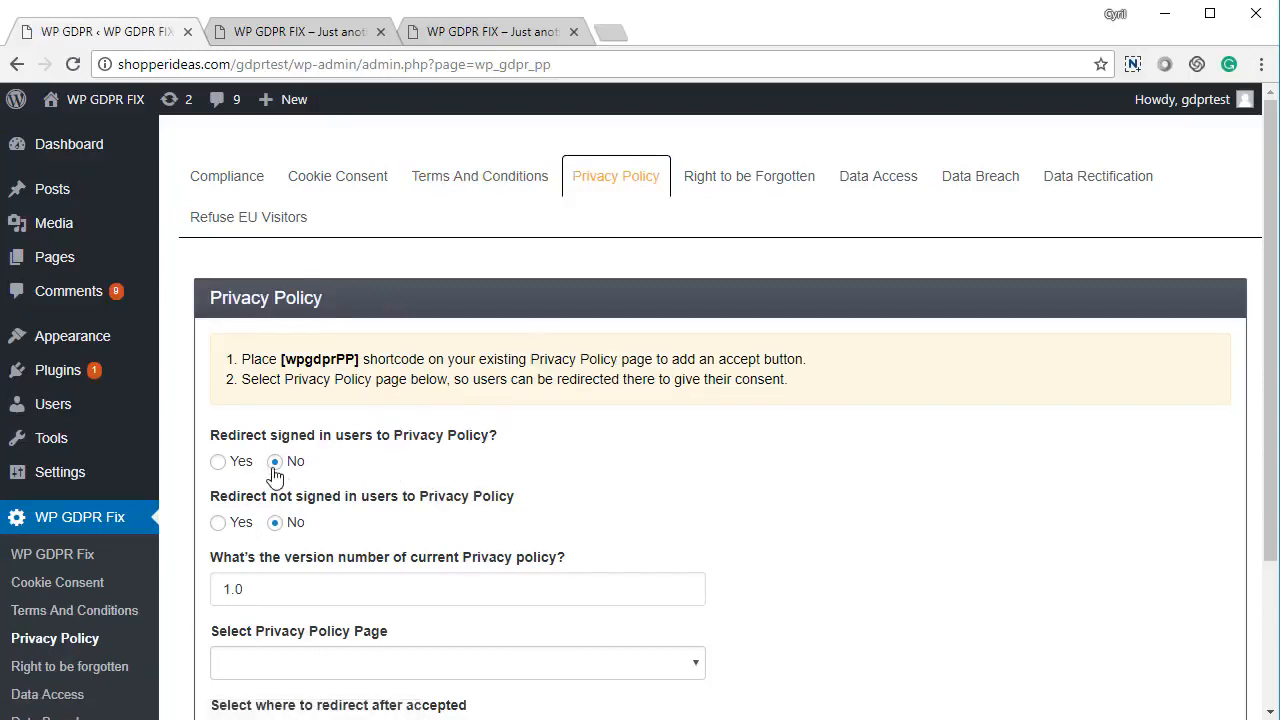
{"action": "left_click_drag", "start_coordinate": [280, 436], "coordinate": [423, 455]}
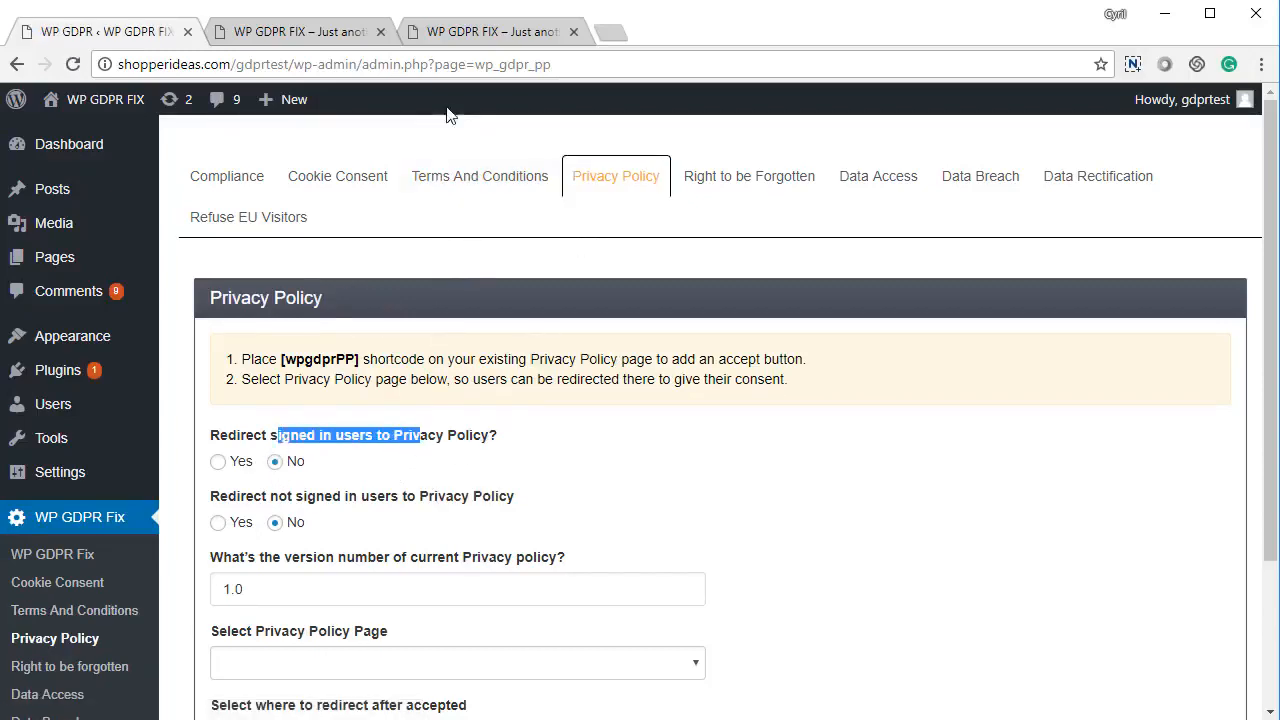
{"action": "left_click_drag", "start_coordinate": [262, 500], "coordinate": [427, 512]}
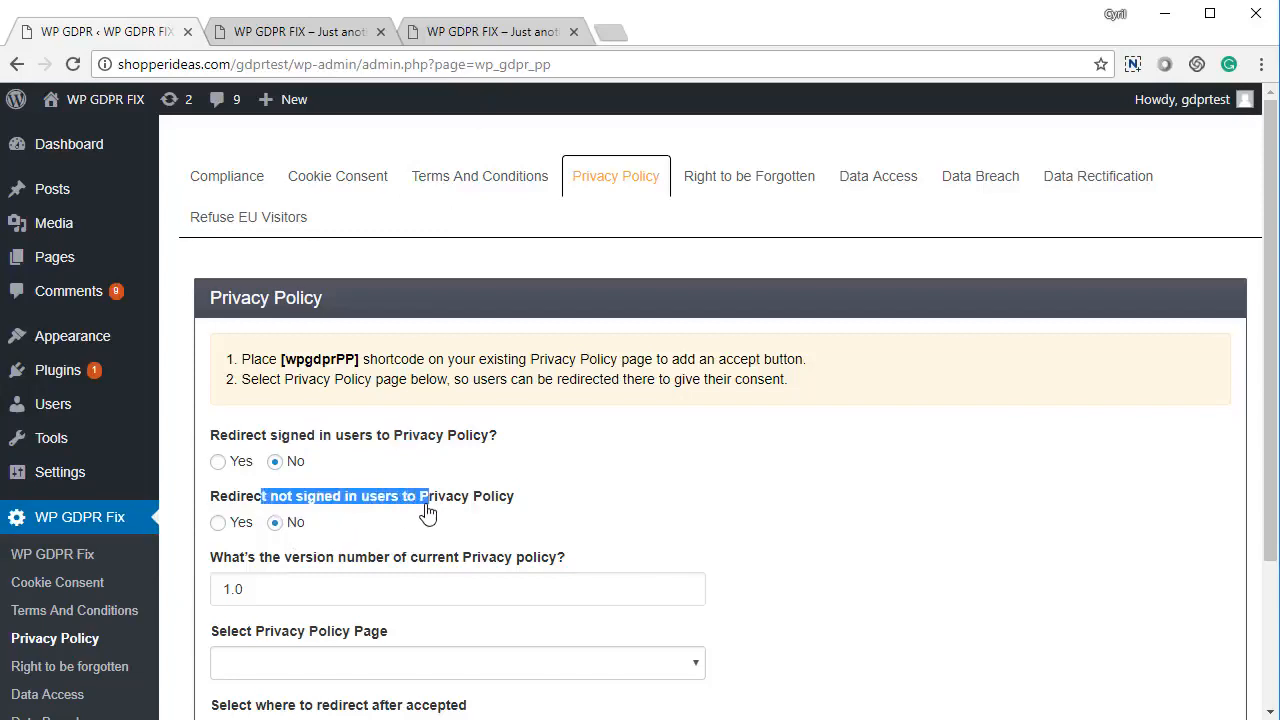
{"action": "scroll", "coordinate": [408, 530], "scroll_direction": "down", "scroll_amount": 3}
{"action": "double_click", "coordinate": [314, 400]}
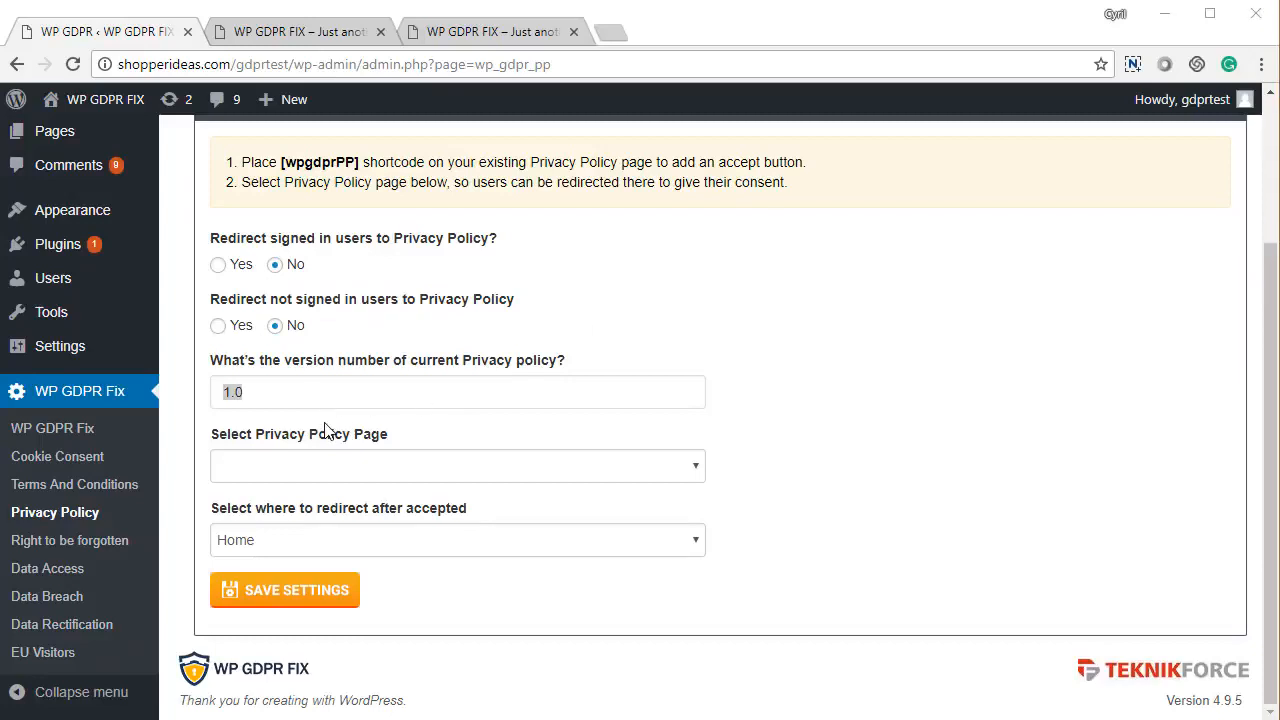
{"action": "left_click_drag", "start_coordinate": [318, 392], "coordinate": [245, 391]}
{"action": "left_click", "coordinate": [215, 393]}
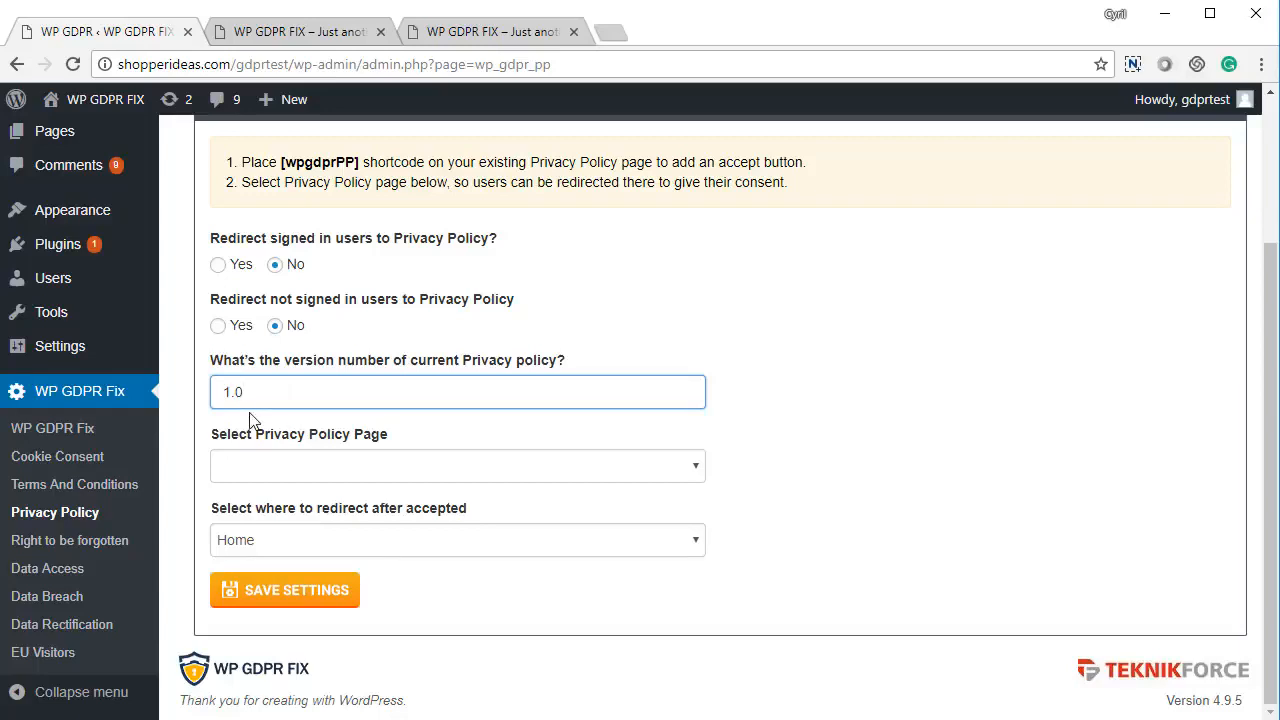
Select 'Privacy Policy' as the privacy page, keep the Home redirect, and save
{"action": "left_click", "coordinate": [346, 468]}
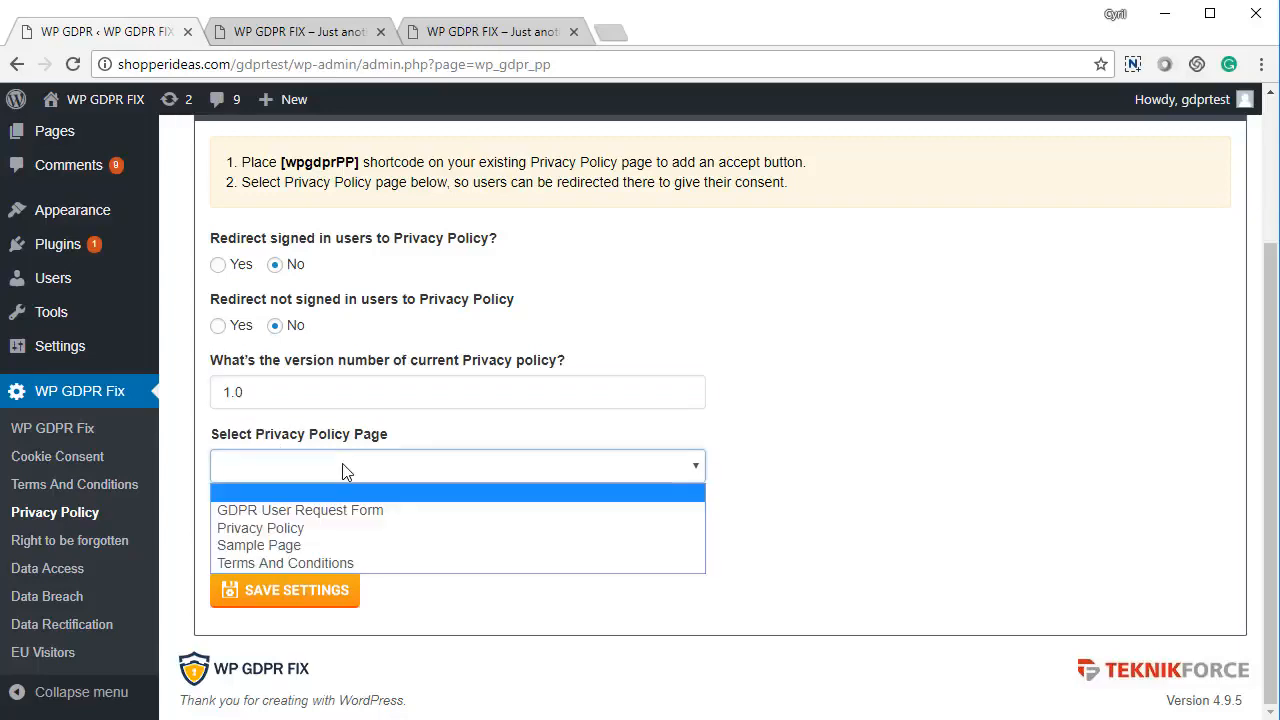
{"action": "left_click", "coordinate": [329, 529]}
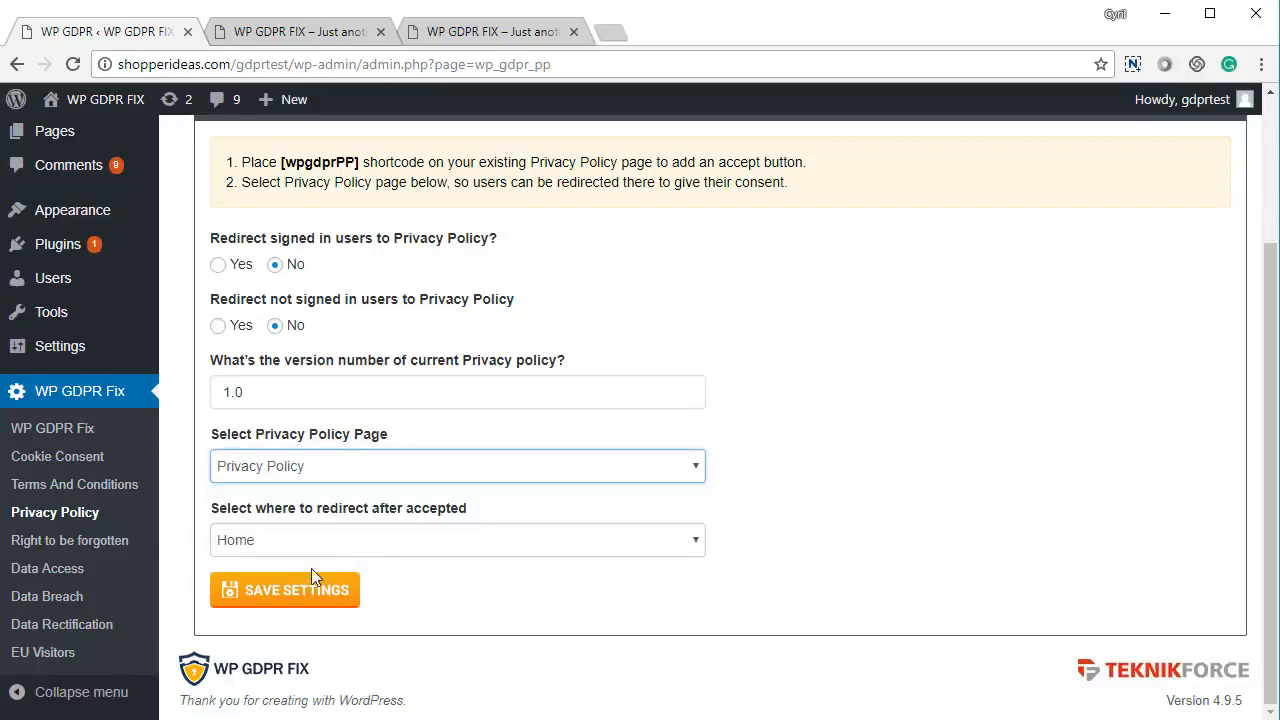
{"action": "left_click", "coordinate": [311, 545]}
{"action": "left_click", "coordinate": [311, 563]}
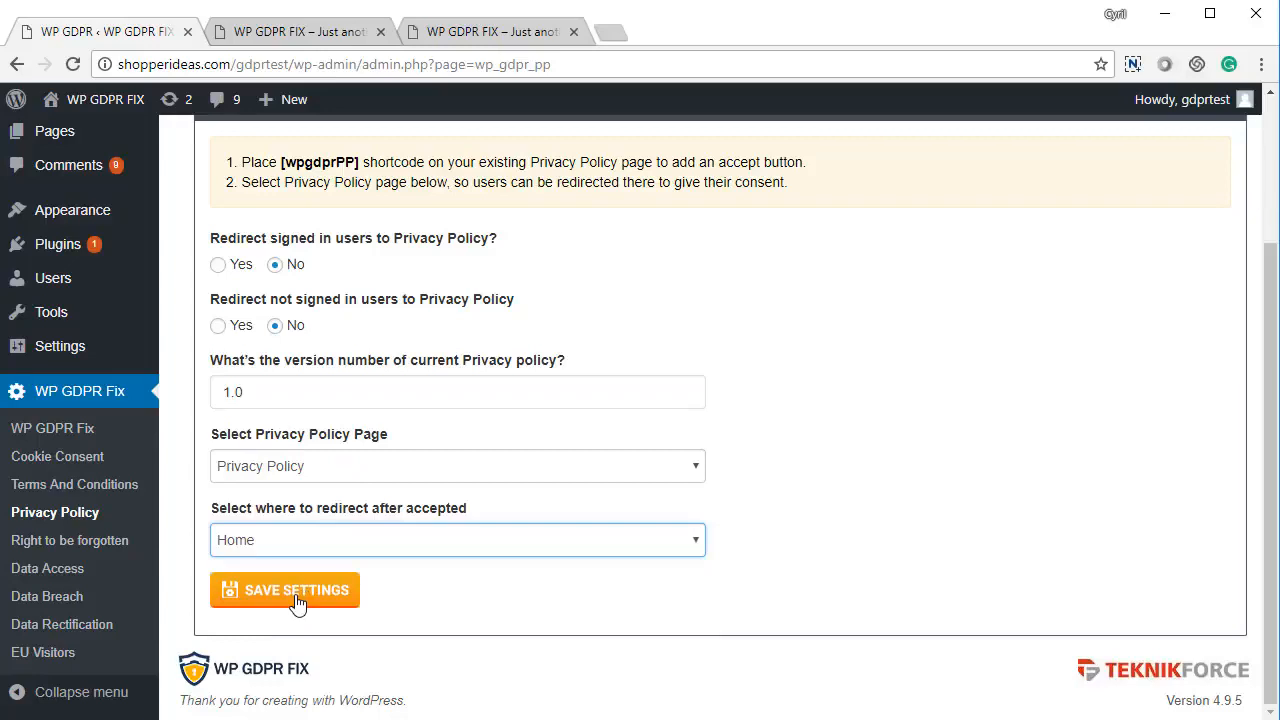
{"action": "left_click", "coordinate": [297, 600]}
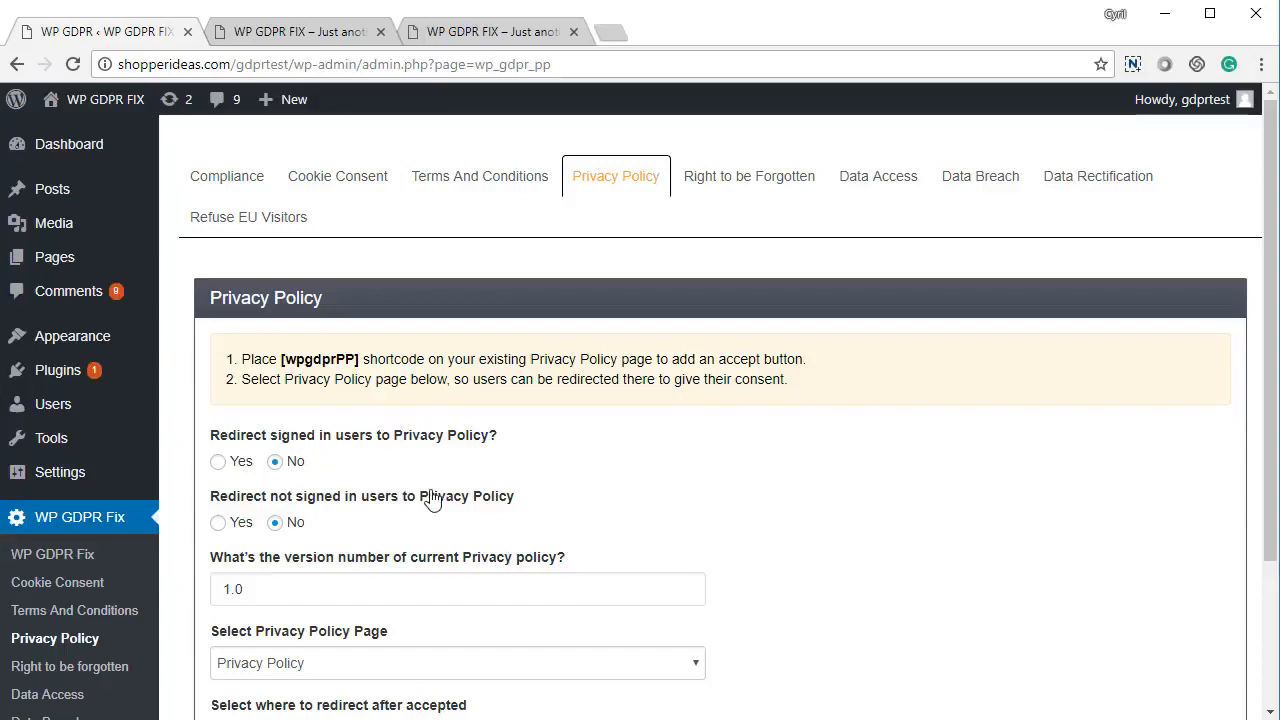
Set 'Redirect not signed in users' to Yes, leave signed-in users unredirected, save, and view the site
{"action": "left_click", "coordinate": [240, 466]}
{"action": "left_click", "coordinate": [279, 465]}
{"action": "left_click", "coordinate": [230, 526]}
{"action": "scroll", "coordinate": [286, 528], "scroll_direction": "down", "scroll_amount": 3}
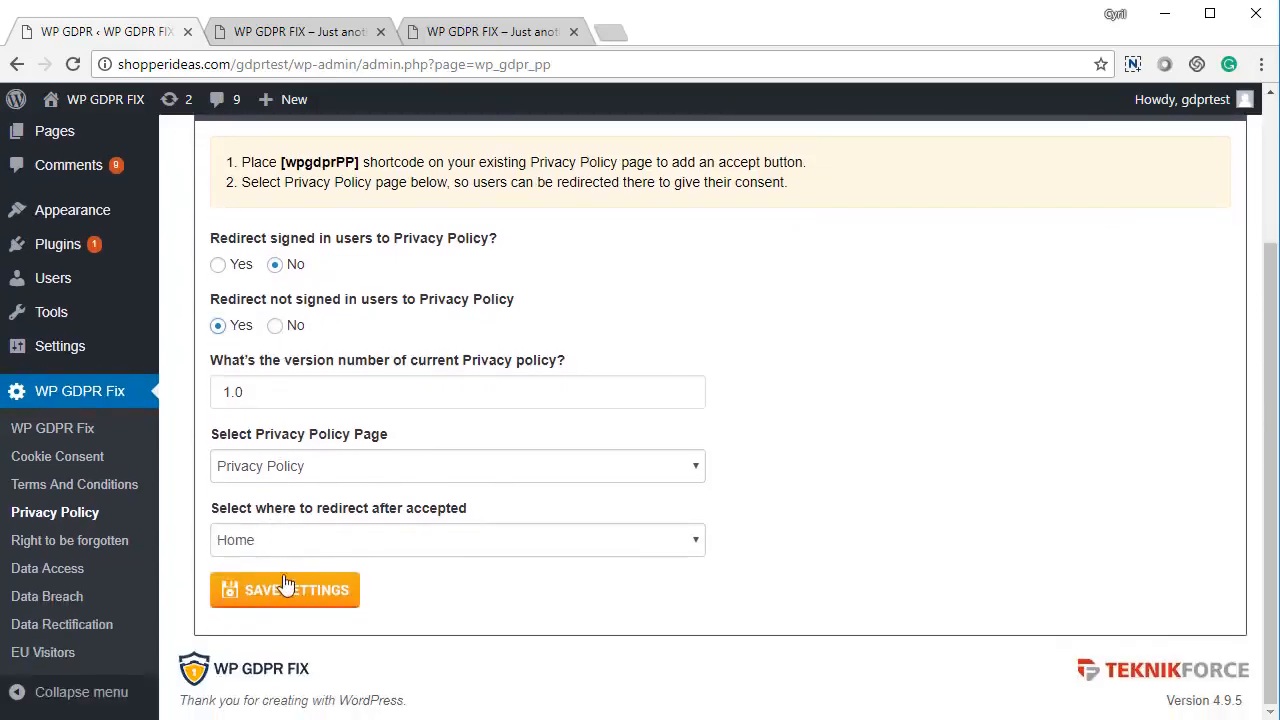
{"action": "left_click", "coordinate": [287, 589]}
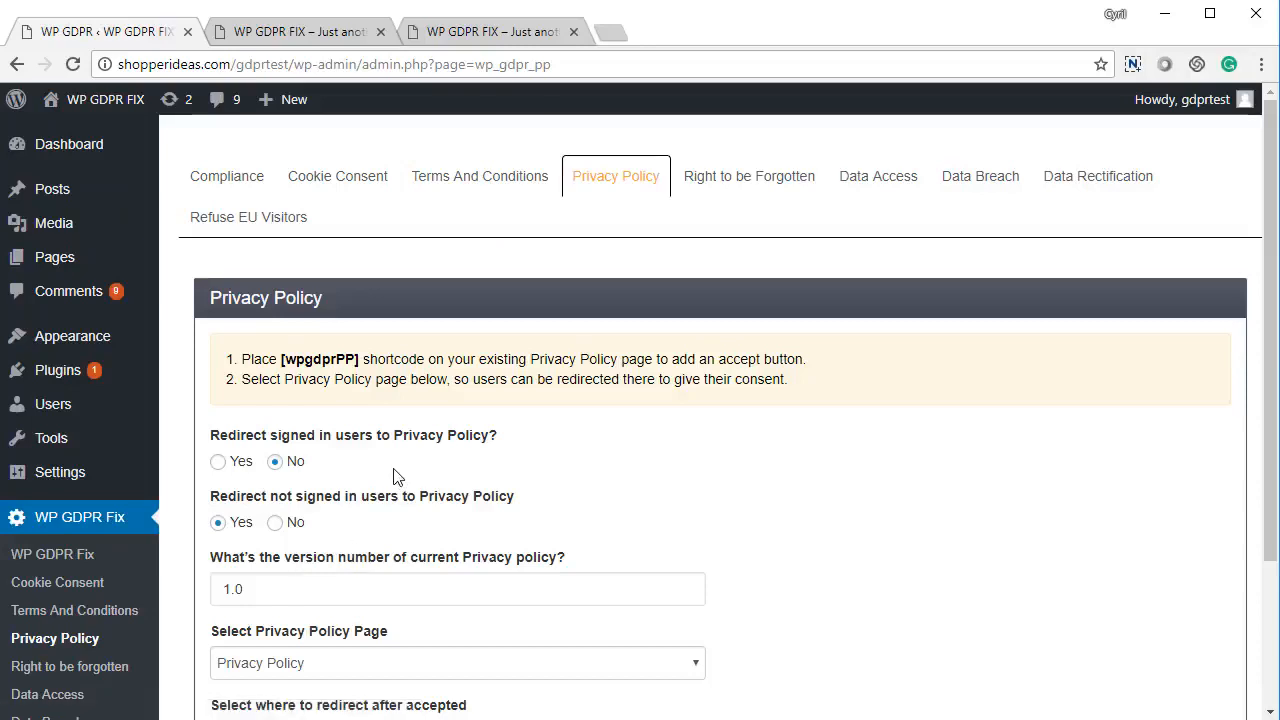
{"action": "left_click", "coordinate": [343, 31]}
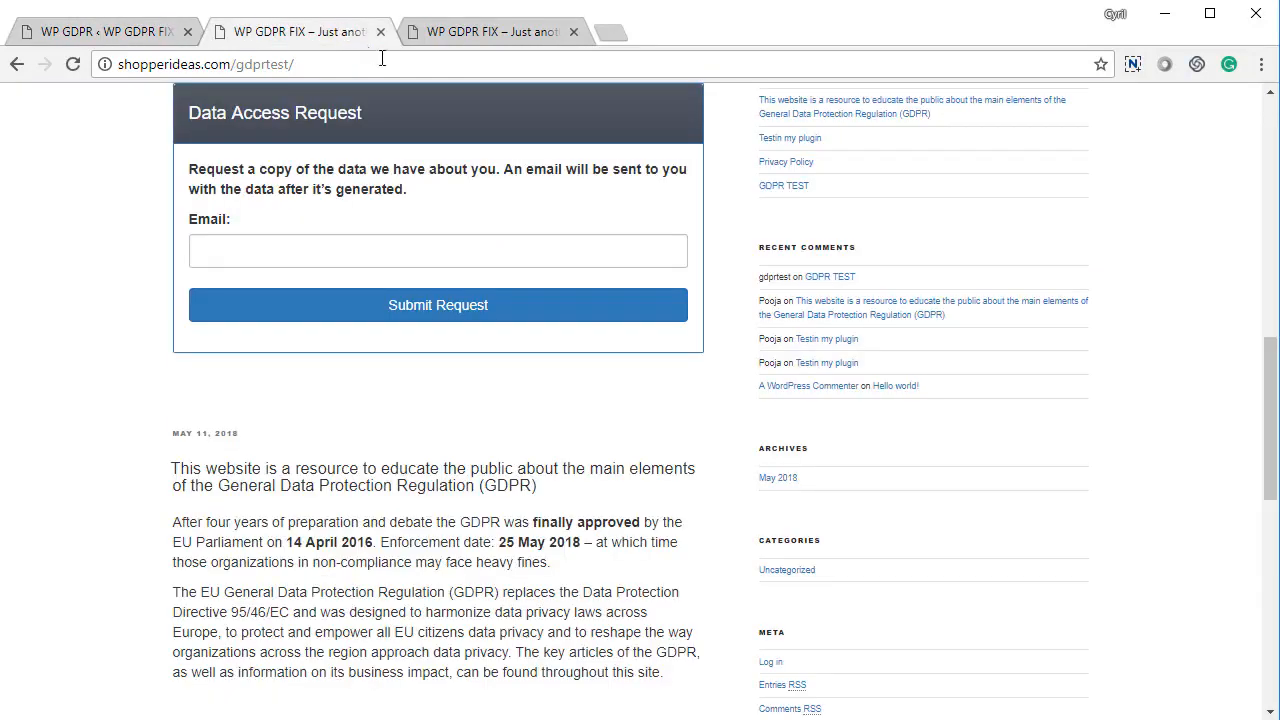
As a visitor redirected to the Privacy Policy page, tick the consent box and click Accept It
{"action": "left_click", "coordinate": [478, 33]}
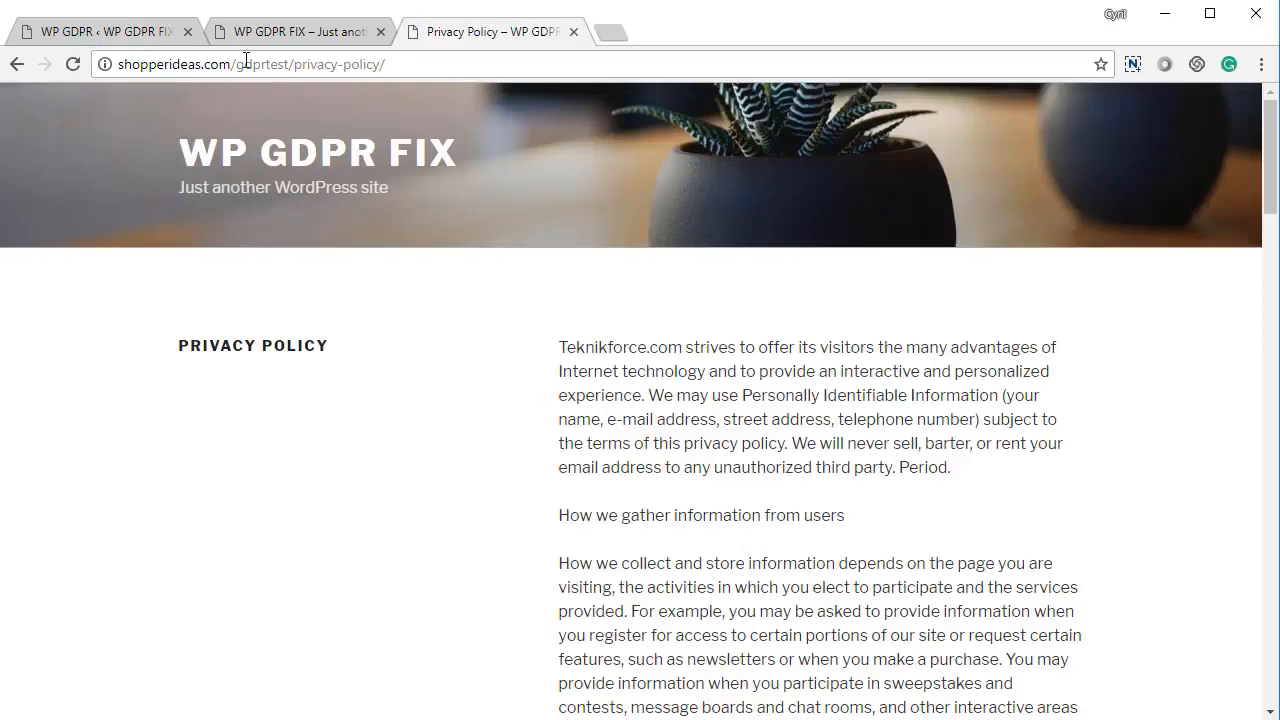
{"action": "left_click_drag", "start_coordinate": [246, 62], "coordinate": [611, 126]}
{"action": "left_click", "coordinate": [693, 428]}
{"action": "scroll", "coordinate": [825, 475], "scroll_direction": "down", "scroll_amount": 20}
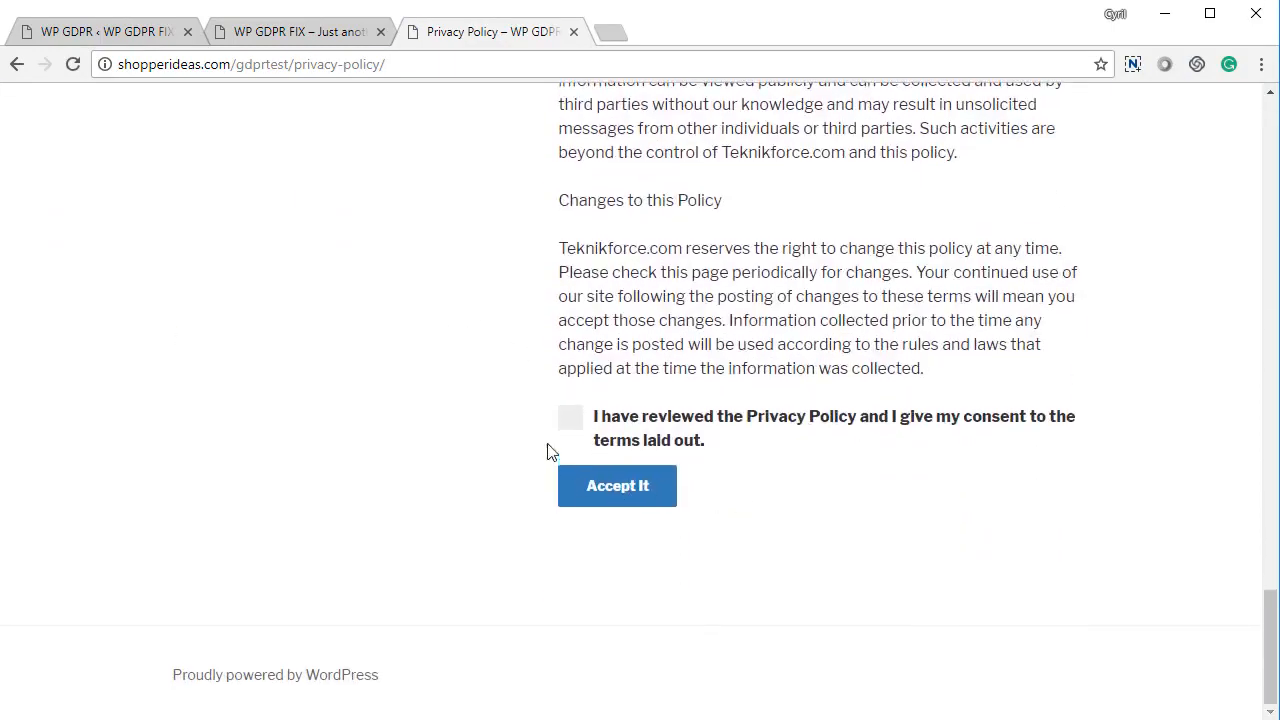
{"action": "left_click", "coordinate": [569, 421]}
{"action": "left_click", "coordinate": [580, 490]}
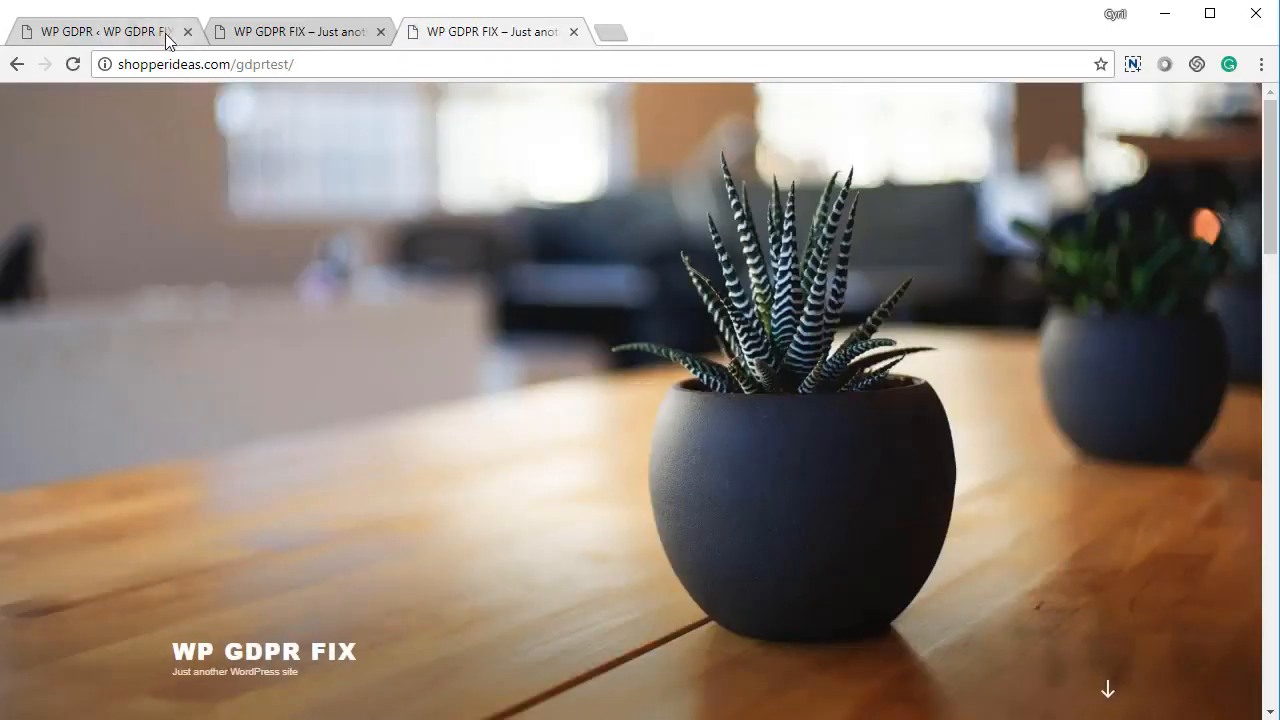
{"action": "left_click", "coordinate": [166, 38]}
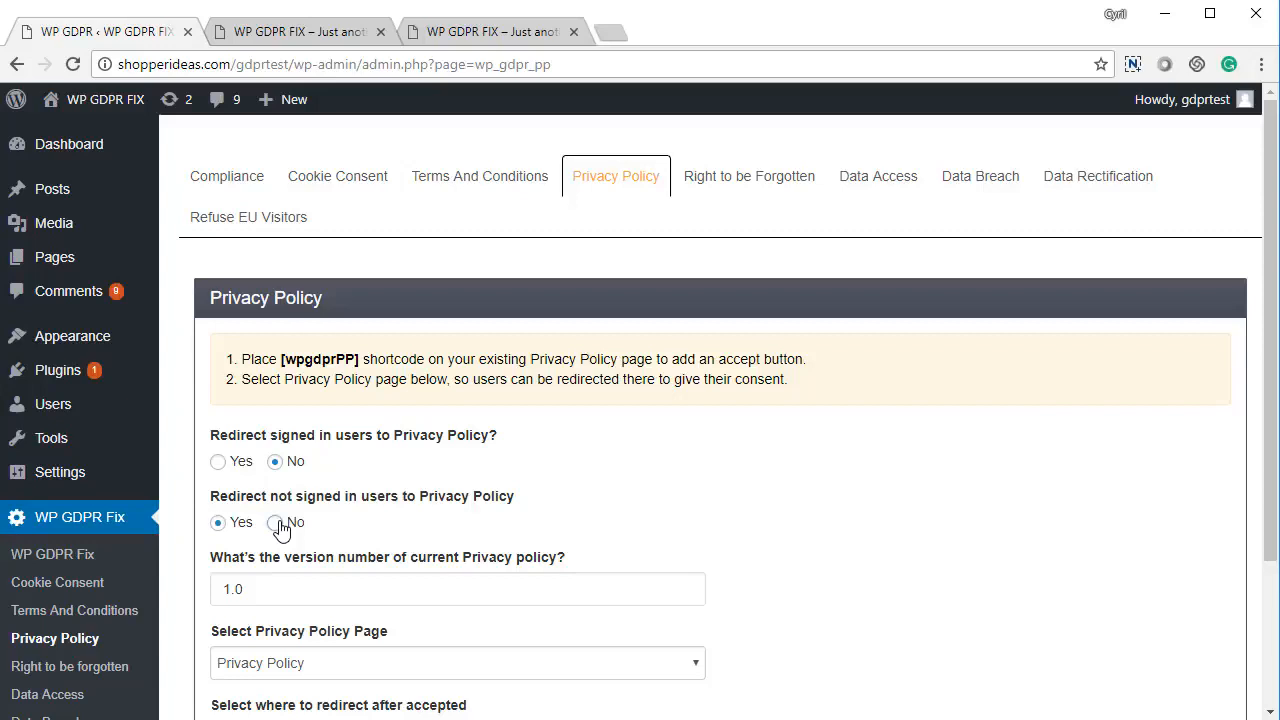
Save the Privacy Policy settings with the not-signed-in redirect set back to No
{"action": "scroll", "coordinate": [370, 512], "scroll_direction": "down", "scroll_amount": 2}
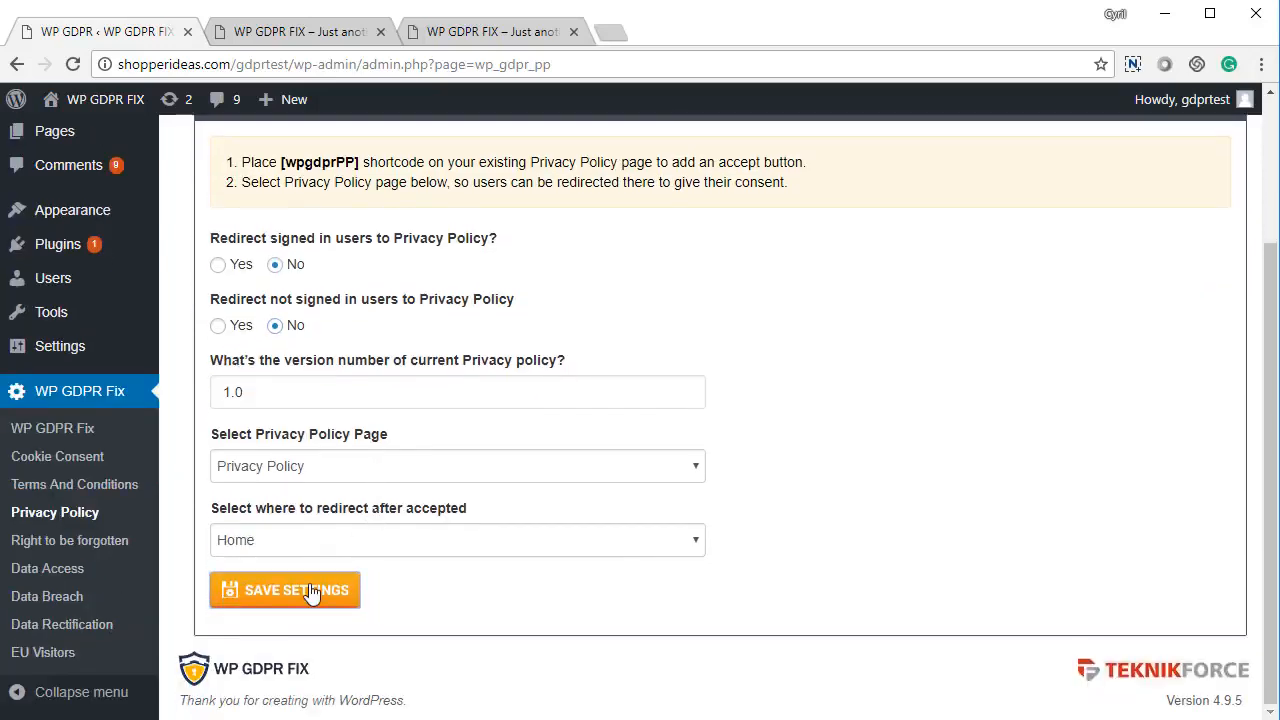
{"action": "left_click", "coordinate": [310, 588]}
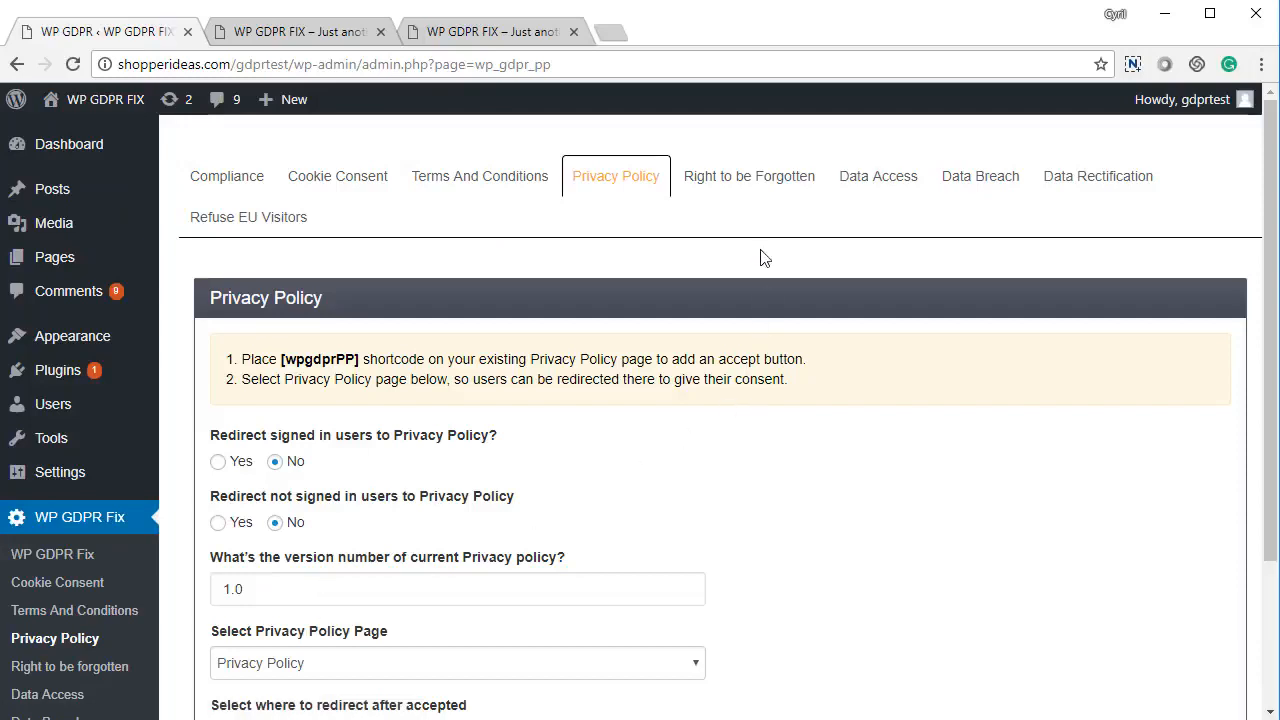
{"action": "left_click", "coordinate": [760, 185]}
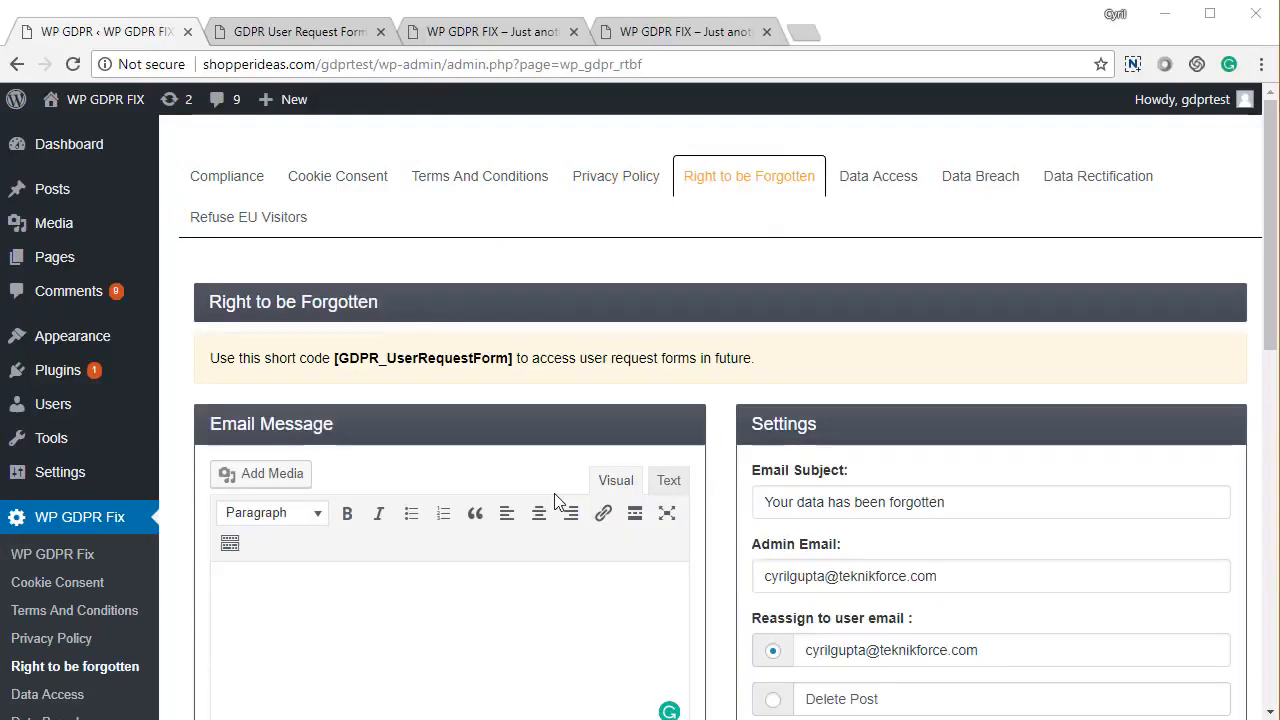
Insert the default 'your data has been forgotten' text into the Right to be Forgotten email message
{"action": "scroll", "coordinate": [535, 500], "scroll_direction": "down", "scroll_amount": 3}
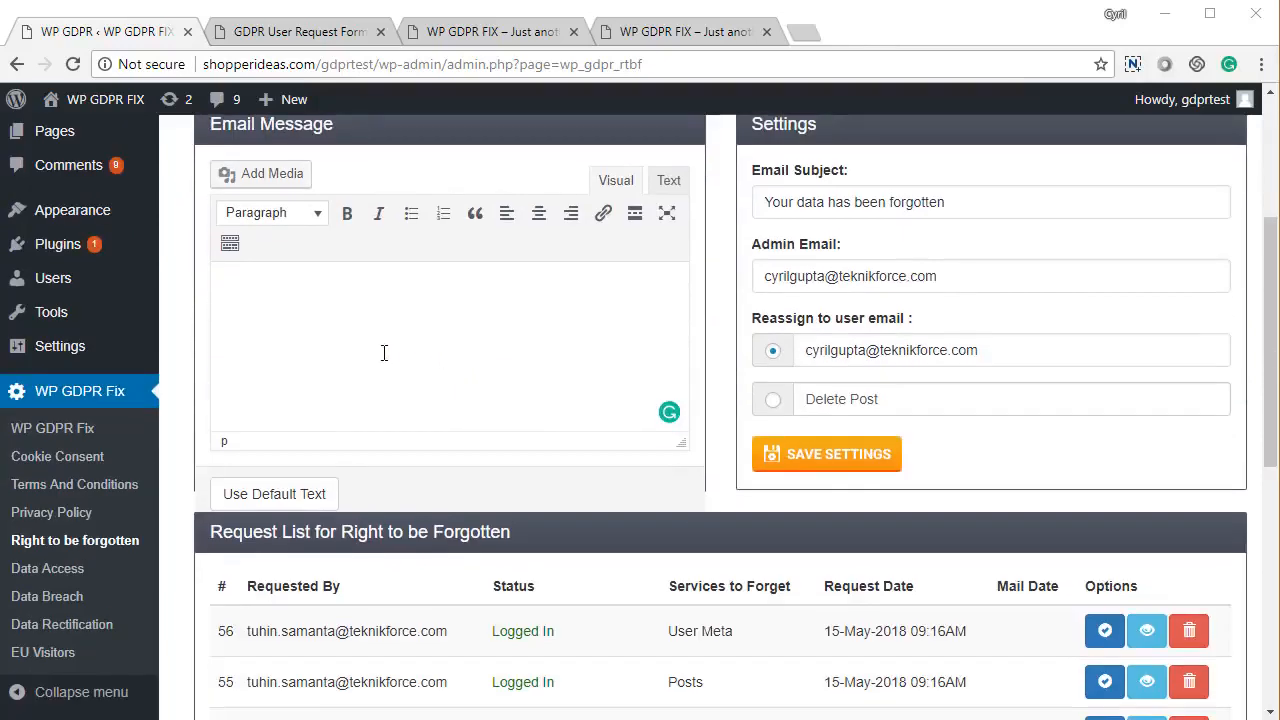
{"action": "left_click", "coordinate": [312, 494]}
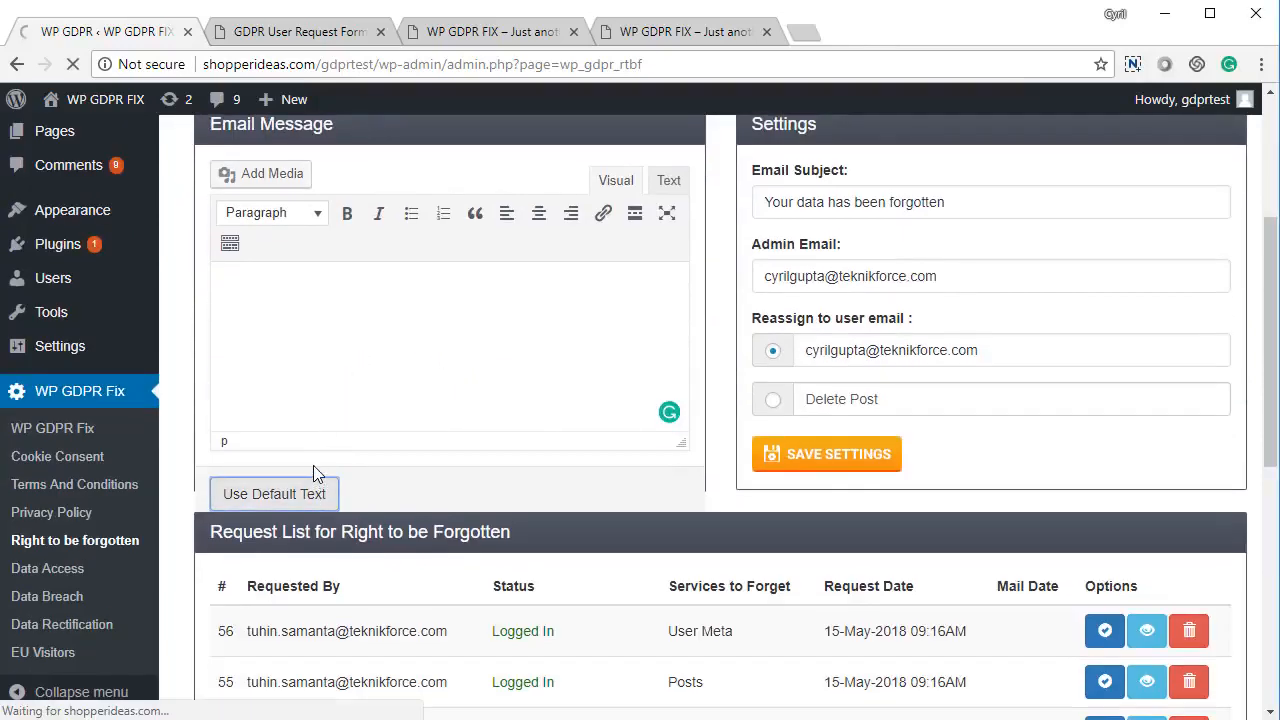
{"action": "scroll", "coordinate": [314, 469], "scroll_direction": "down", "scroll_amount": 2}
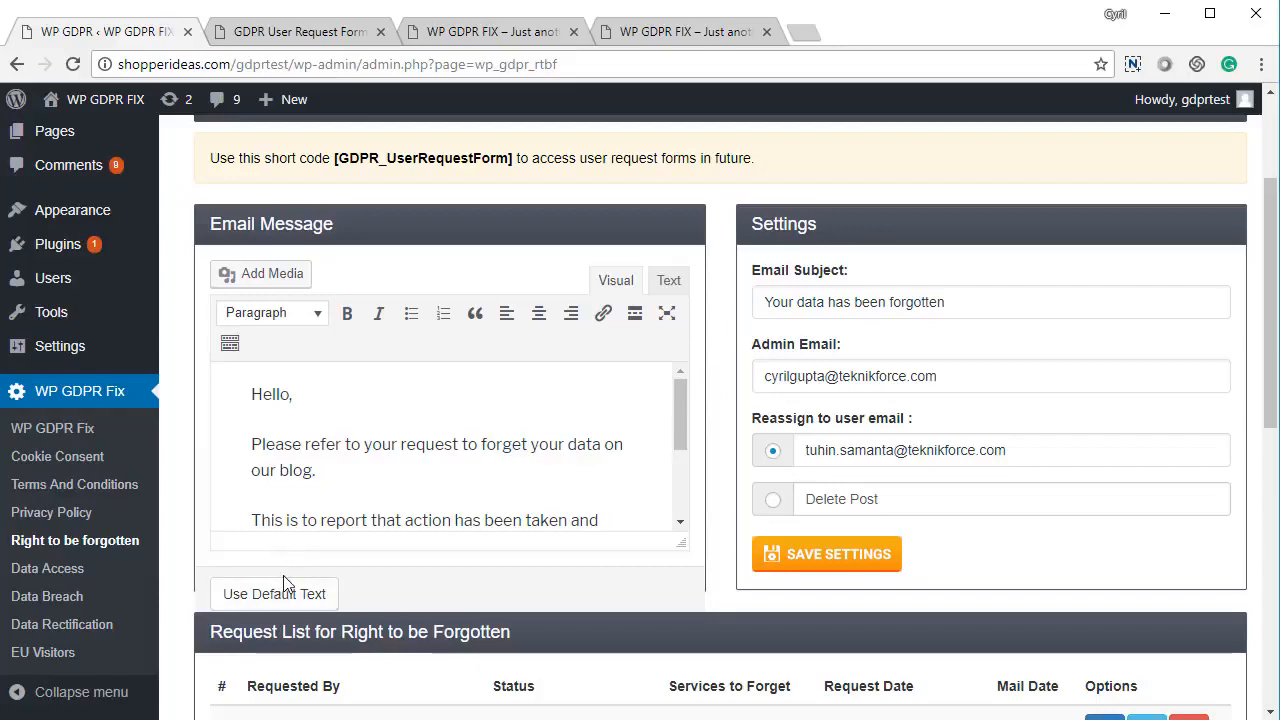
{"action": "scroll", "coordinate": [360, 425], "scroll_direction": "down", "scroll_amount": 2}
{"action": "scroll", "coordinate": [350, 434], "scroll_direction": "up", "scroll_amount": 2}
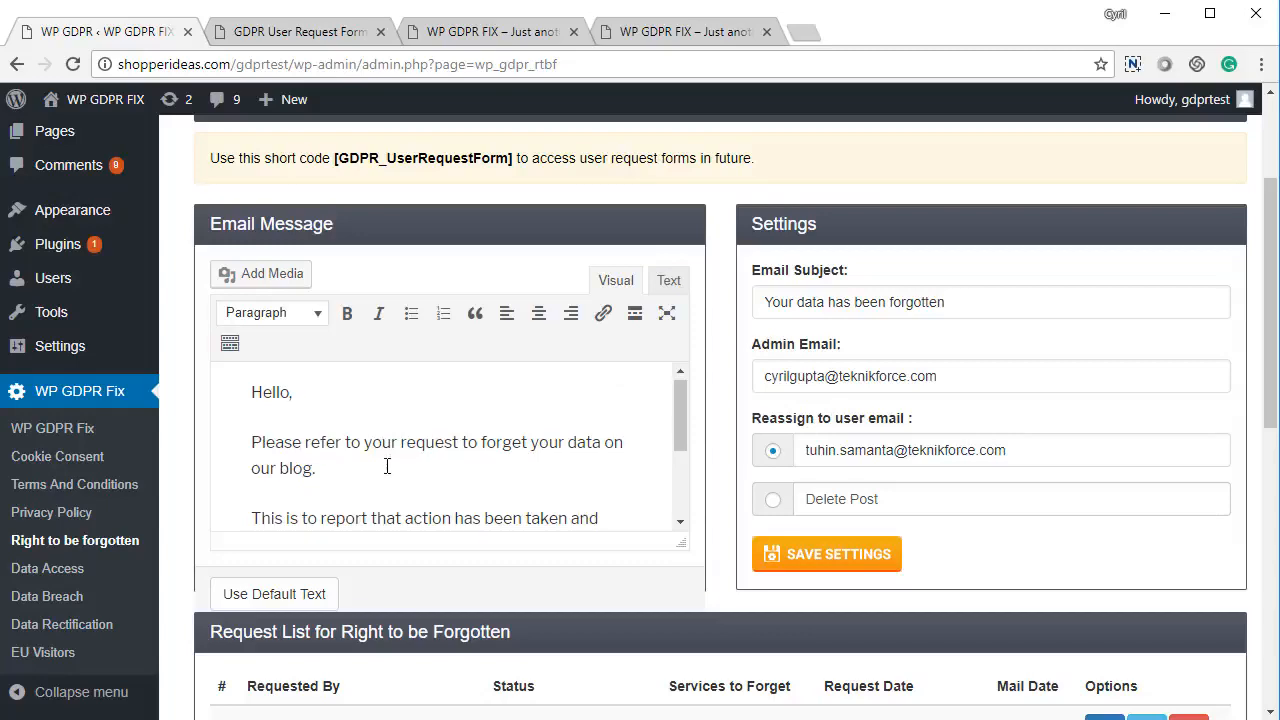
{"action": "scroll", "coordinate": [385, 434], "scroll_direction": "down", "scroll_amount": 2}
{"action": "scroll", "coordinate": [643, 451], "scroll_direction": "down", "scroll_amount": 5}
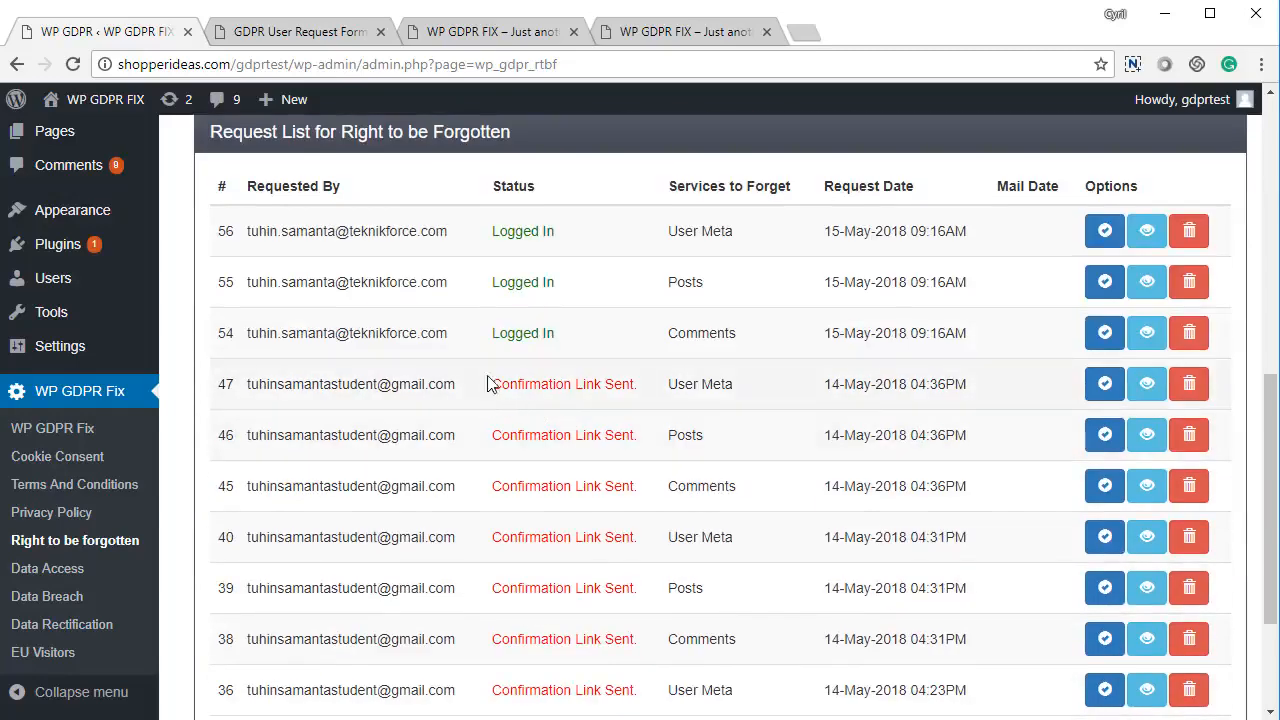
{"action": "scroll", "coordinate": [508, 463], "scroll_direction": "down", "scroll_amount": 1}
{"action": "scroll", "coordinate": [508, 466], "scroll_direction": "down", "scroll_amount": 1}
{"action": "scroll", "coordinate": [1023, 529], "scroll_direction": "up", "scroll_amount": 5}
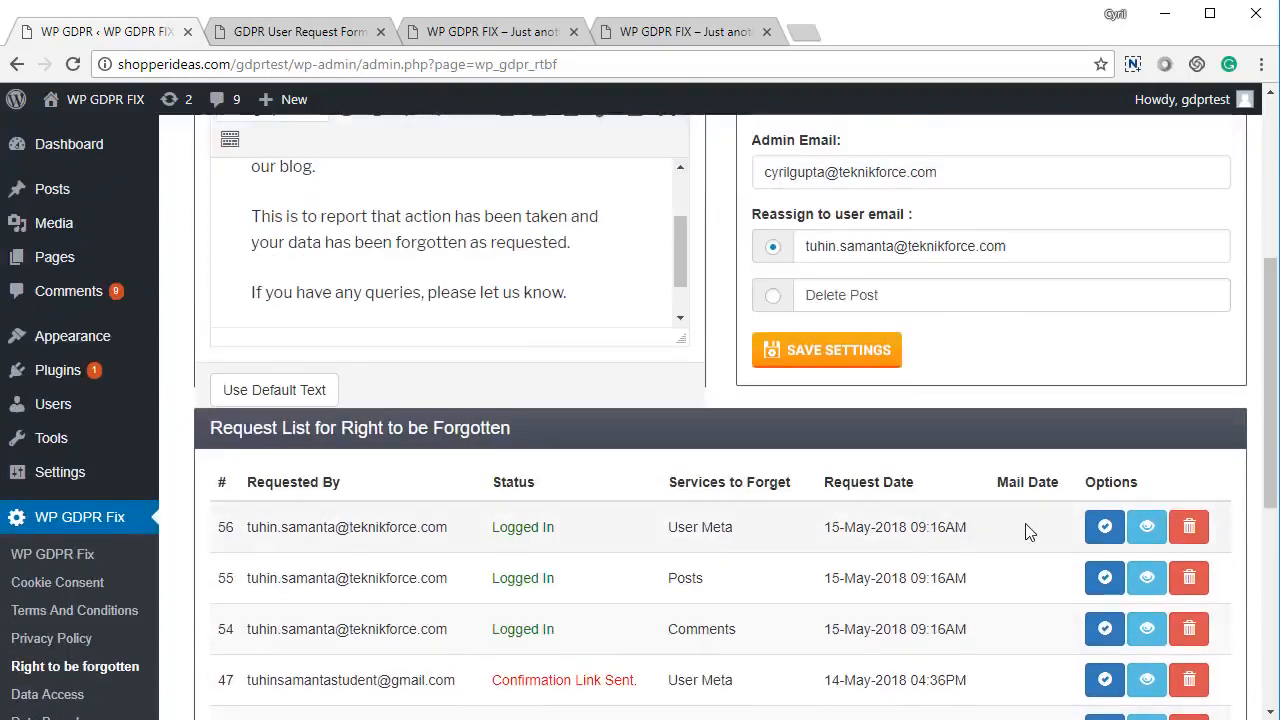
{"action": "scroll", "coordinate": [1014, 517], "scroll_direction": "down", "scroll_amount": 2}
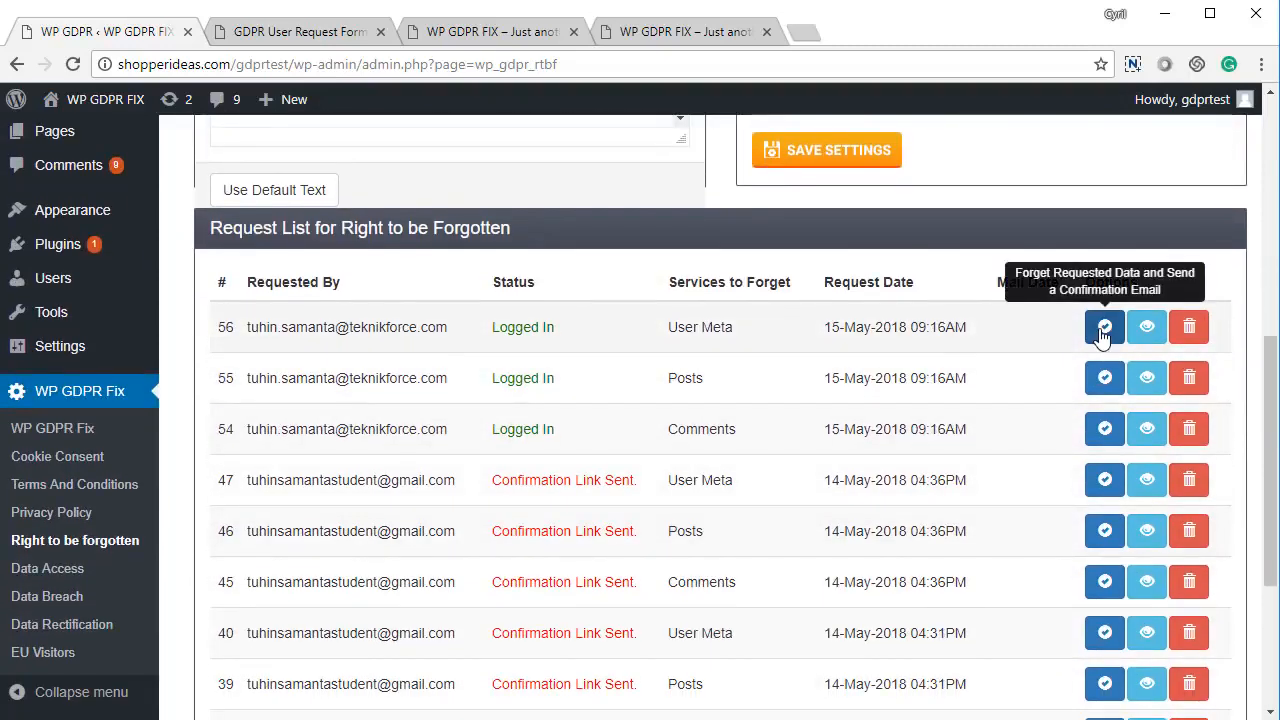
{"action": "scroll", "coordinate": [1104, 320], "scroll_direction": "down", "scroll_amount": 2}
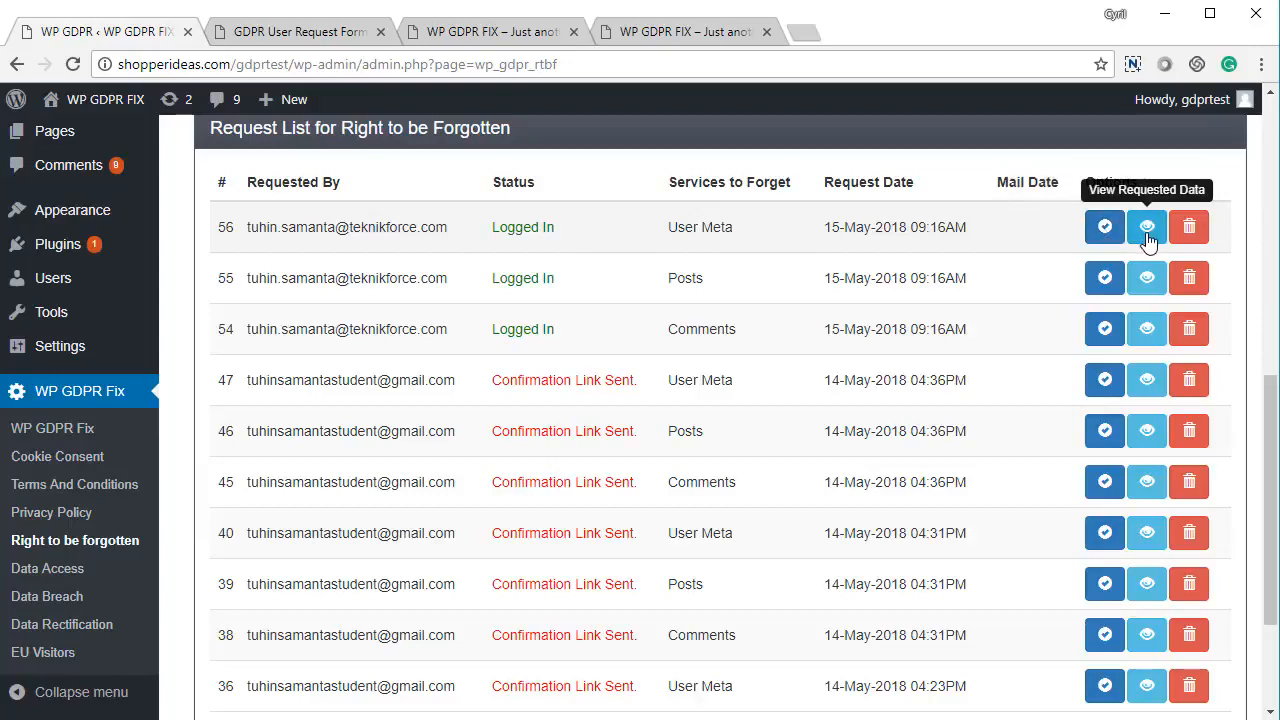
{"action": "left_click", "coordinate": [1147, 232]}
{"action": "scroll", "coordinate": [430, 340], "scroll_direction": "down", "scroll_amount": 9}
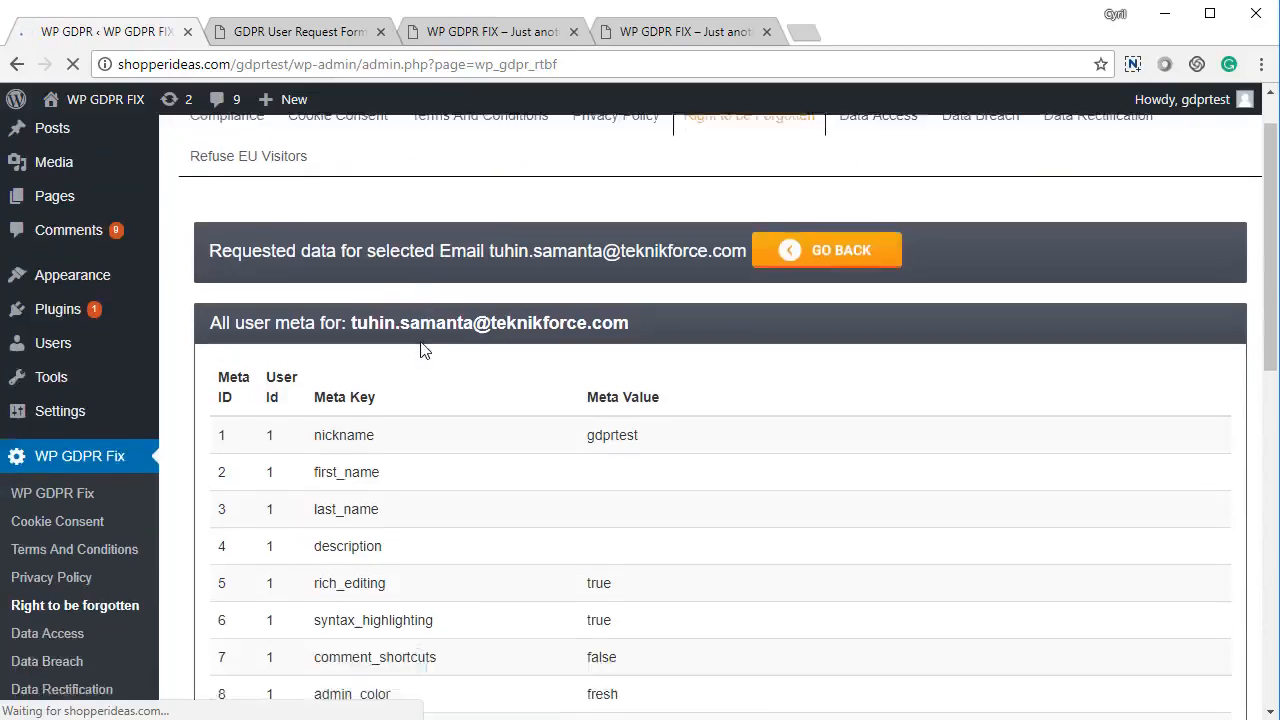
{"action": "scroll", "coordinate": [428, 333], "scroll_direction": "up", "scroll_amount": 3}
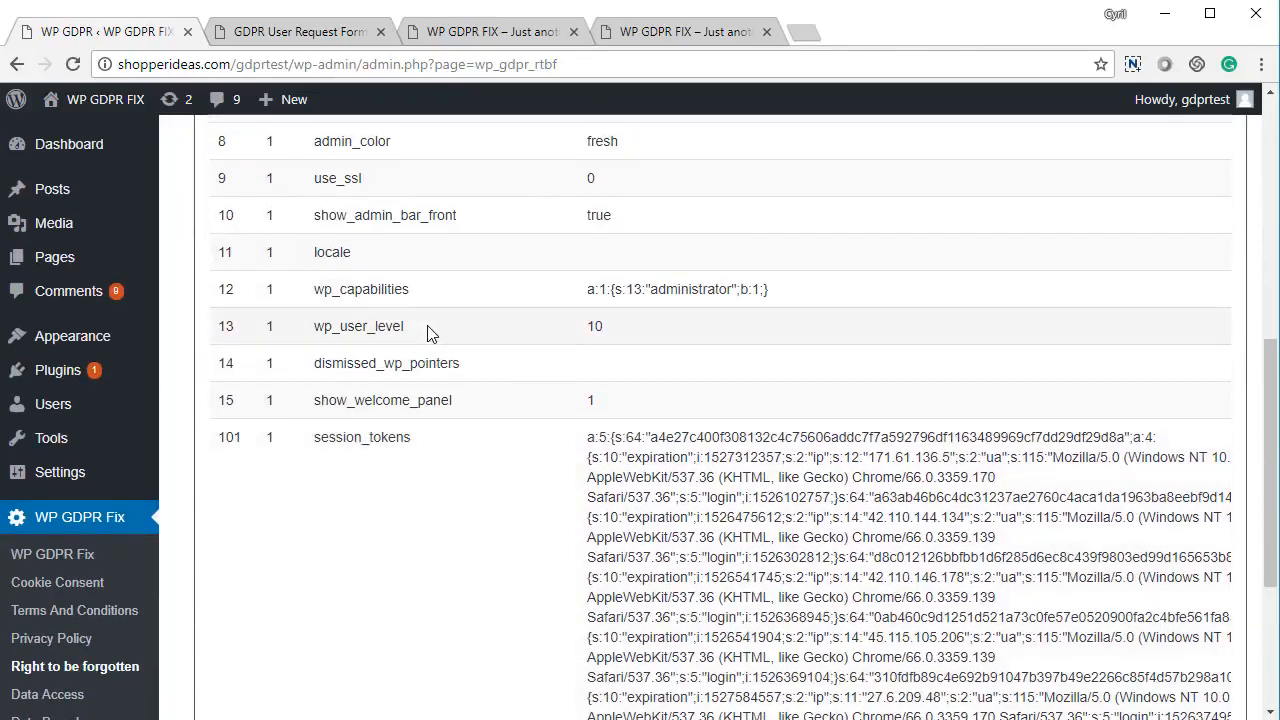
{"action": "right_click", "coordinate": [430, 333]}
{"action": "left_click", "coordinate": [440, 340]}
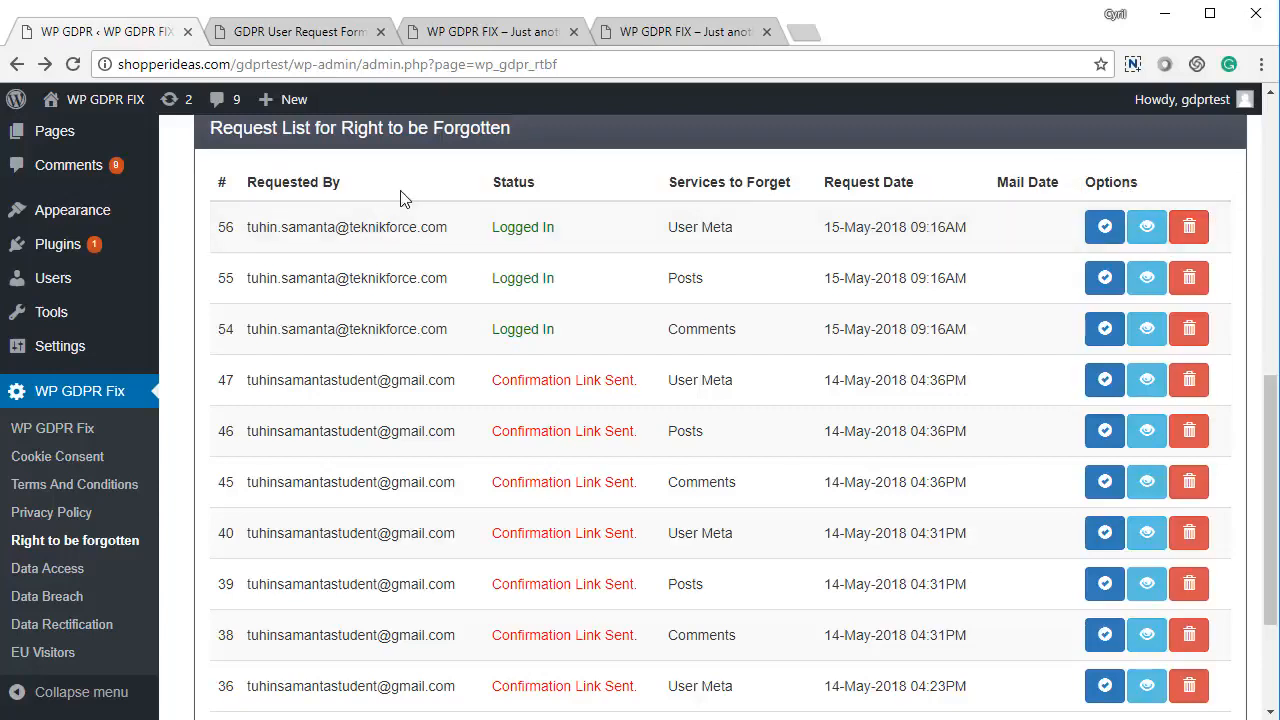
Open the Forget Data Request form and tick Comments, Posts and User Data
{"action": "left_click", "coordinate": [305, 32]}
{"action": "left_click", "coordinate": [795, 308]}
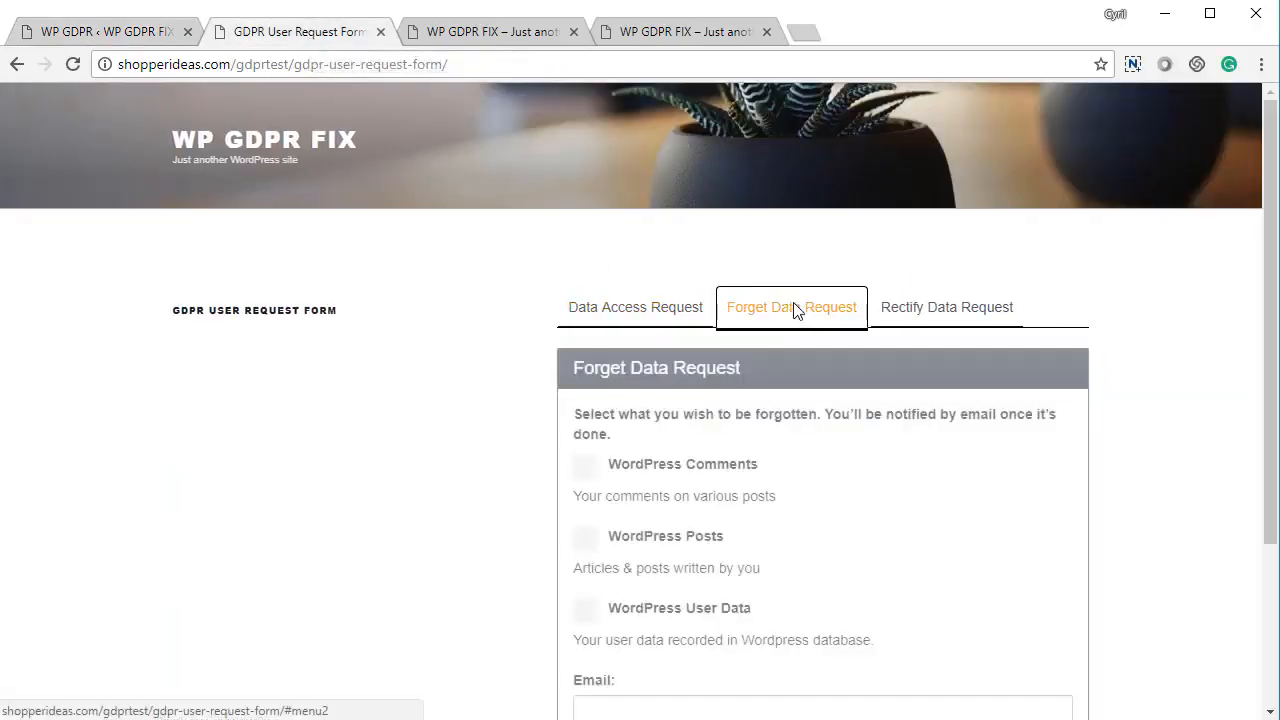
{"action": "scroll", "coordinate": [650, 430], "scroll_direction": "down", "scroll_amount": 2}
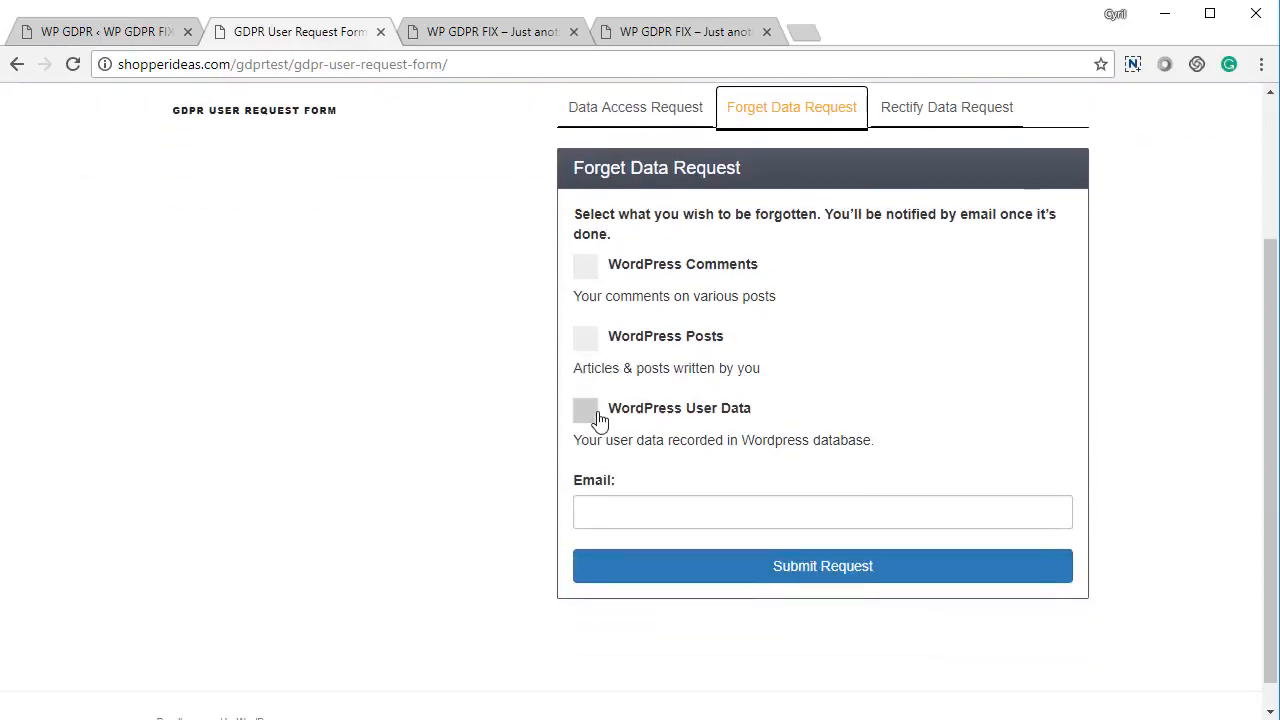
{"action": "scroll", "coordinate": [594, 422], "scroll_direction": "up", "scroll_amount": 1}
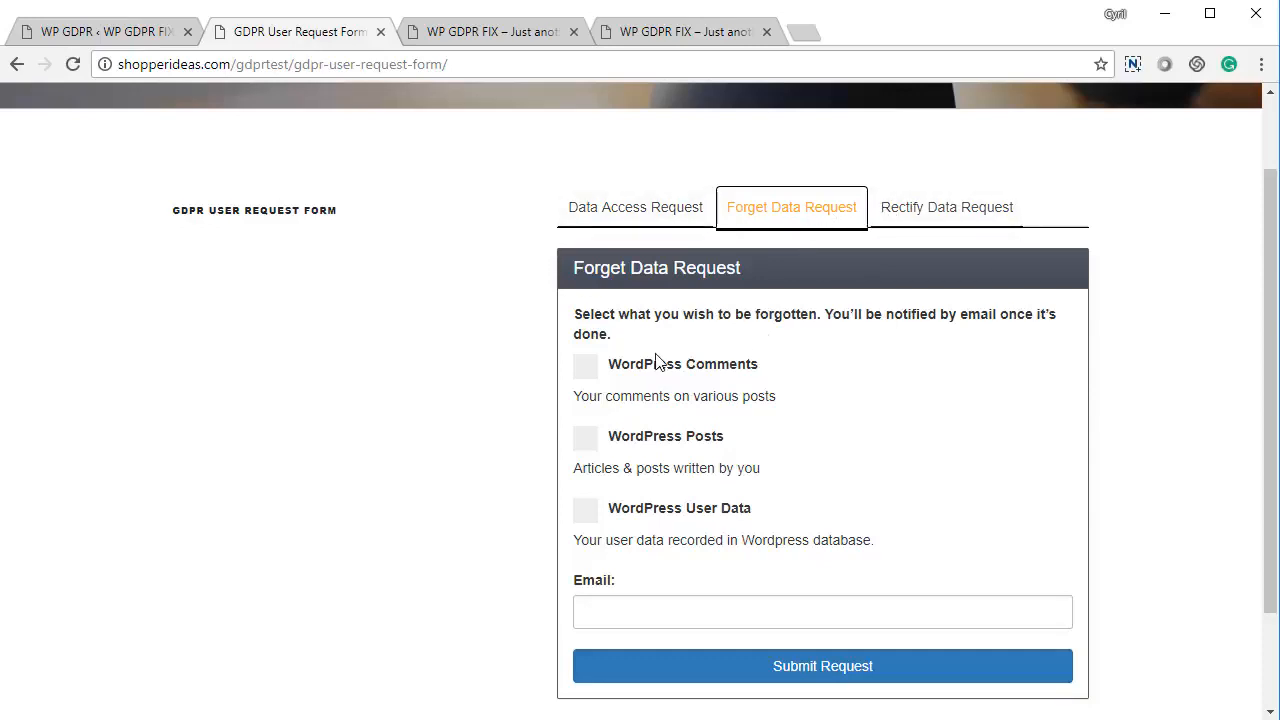
{"action": "scroll", "coordinate": [657, 374], "scroll_direction": "down", "scroll_amount": 2}
{"action": "left_click", "coordinate": [677, 245]}
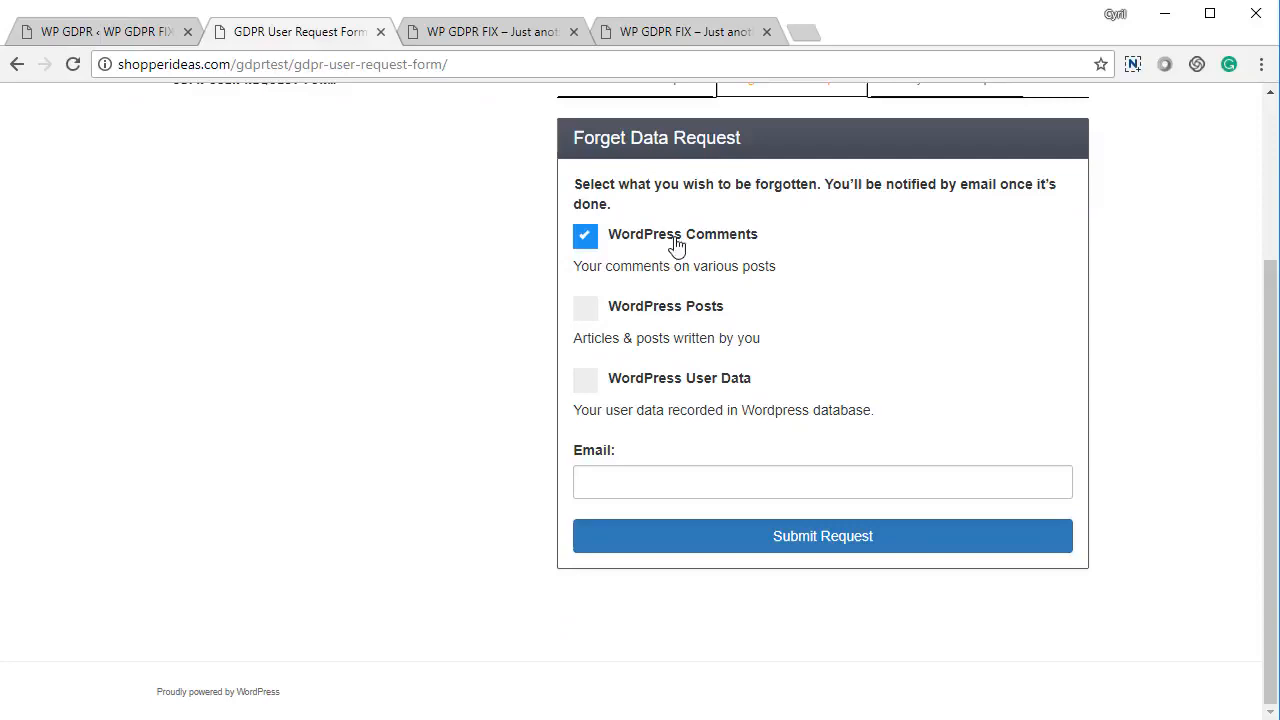
{"action": "left_click", "coordinate": [653, 314]}
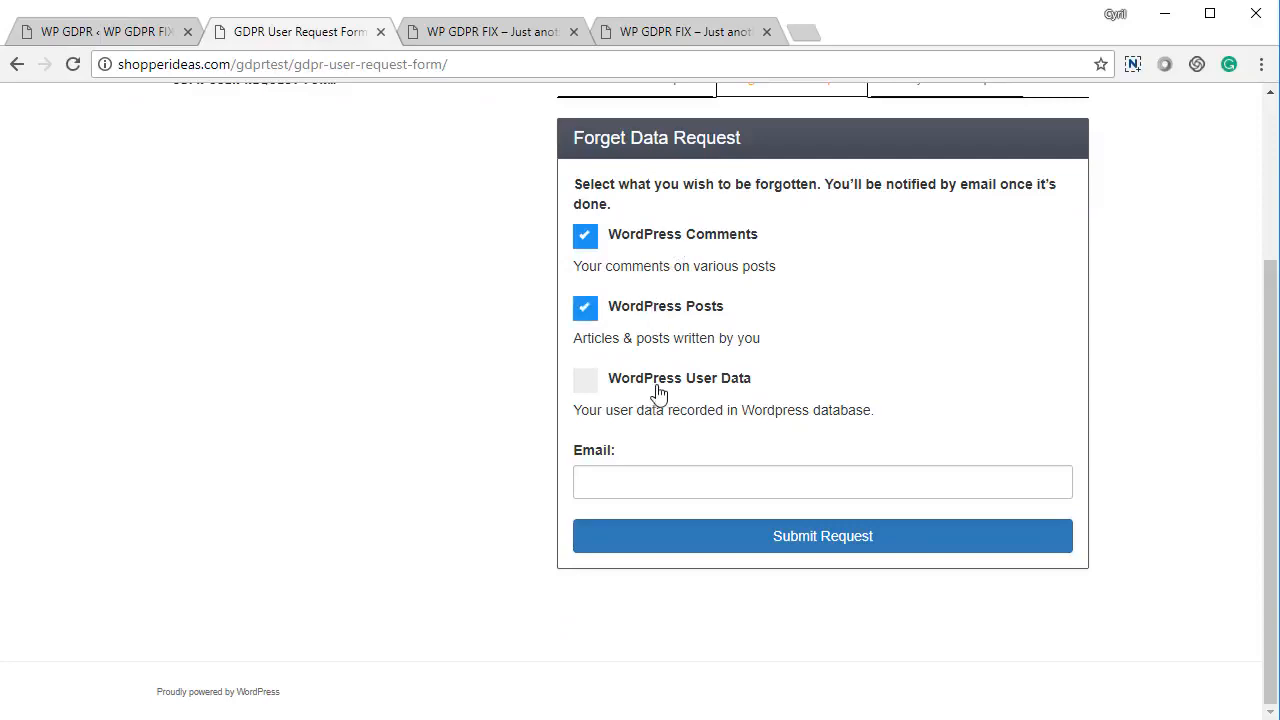
{"action": "left_click", "coordinate": [658, 390]}
Enter the requester's e-mail, submit the request and acknowledge the mail-sent notice
{"action": "left_click", "coordinate": [640, 491]}
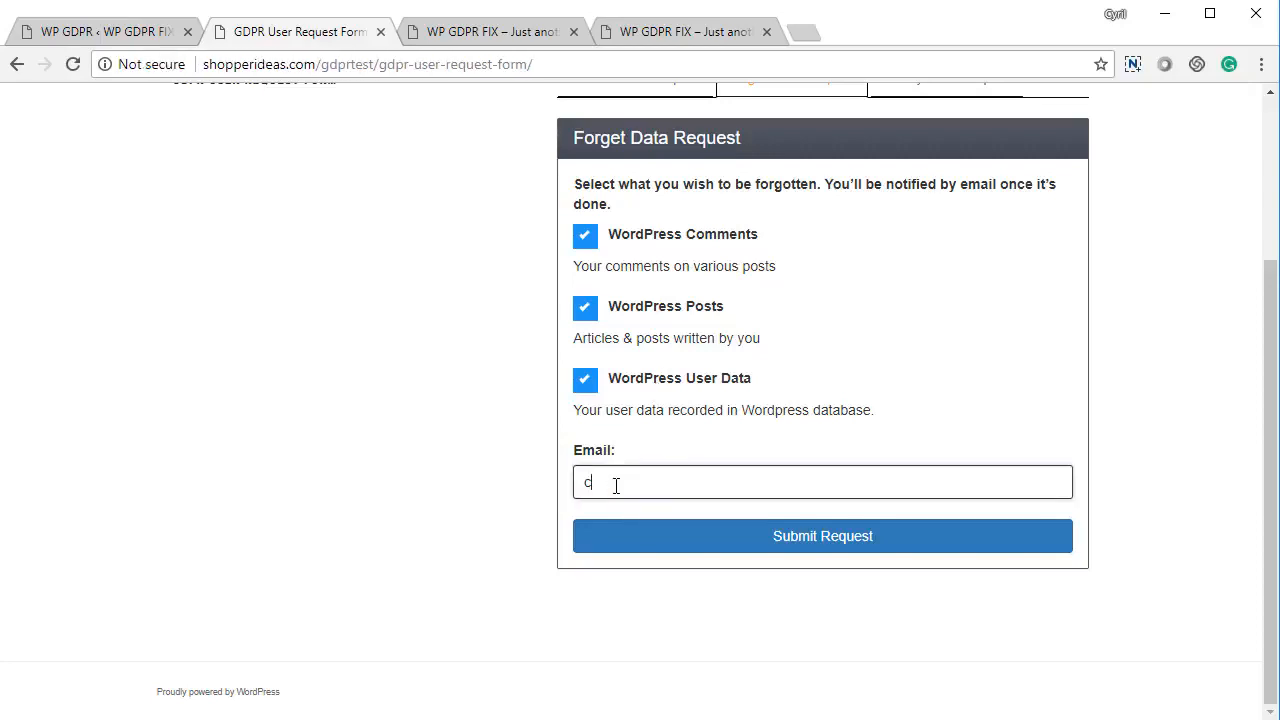
{"action": "left_click", "coordinate": [658, 530]}
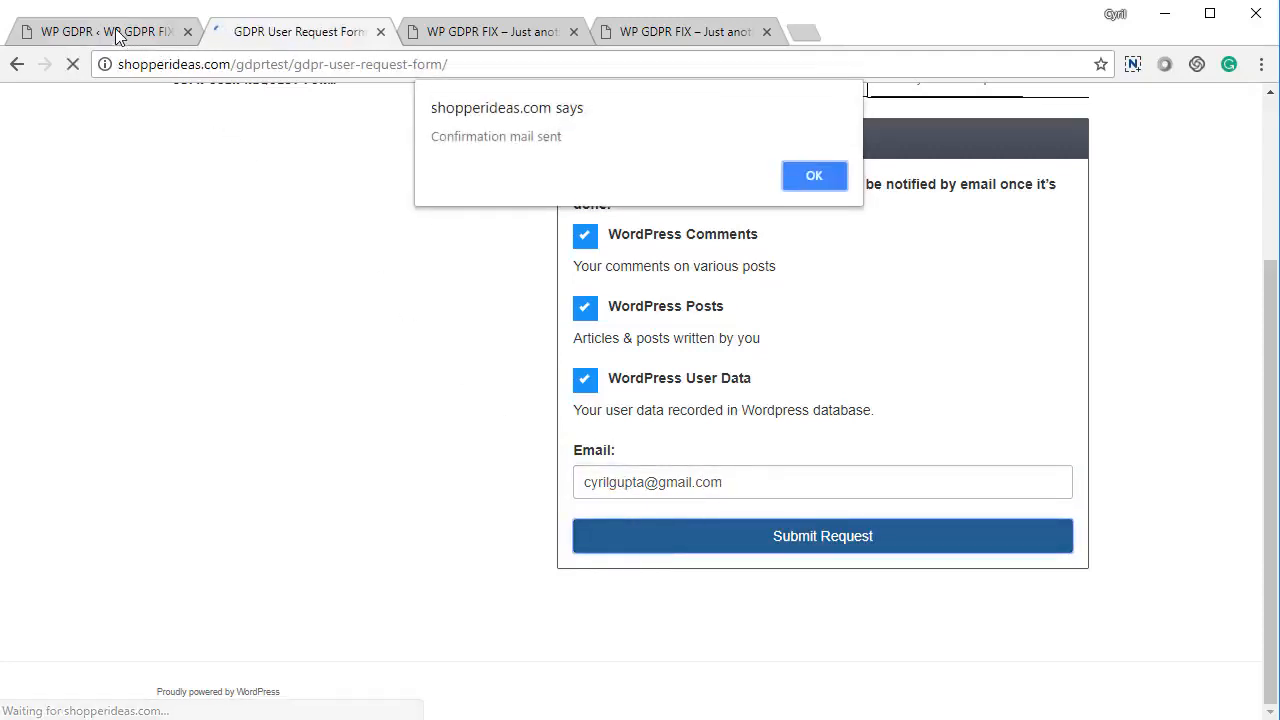
{"action": "left_click", "coordinate": [810, 175]}
{"action": "left_click", "coordinate": [40, 32]}
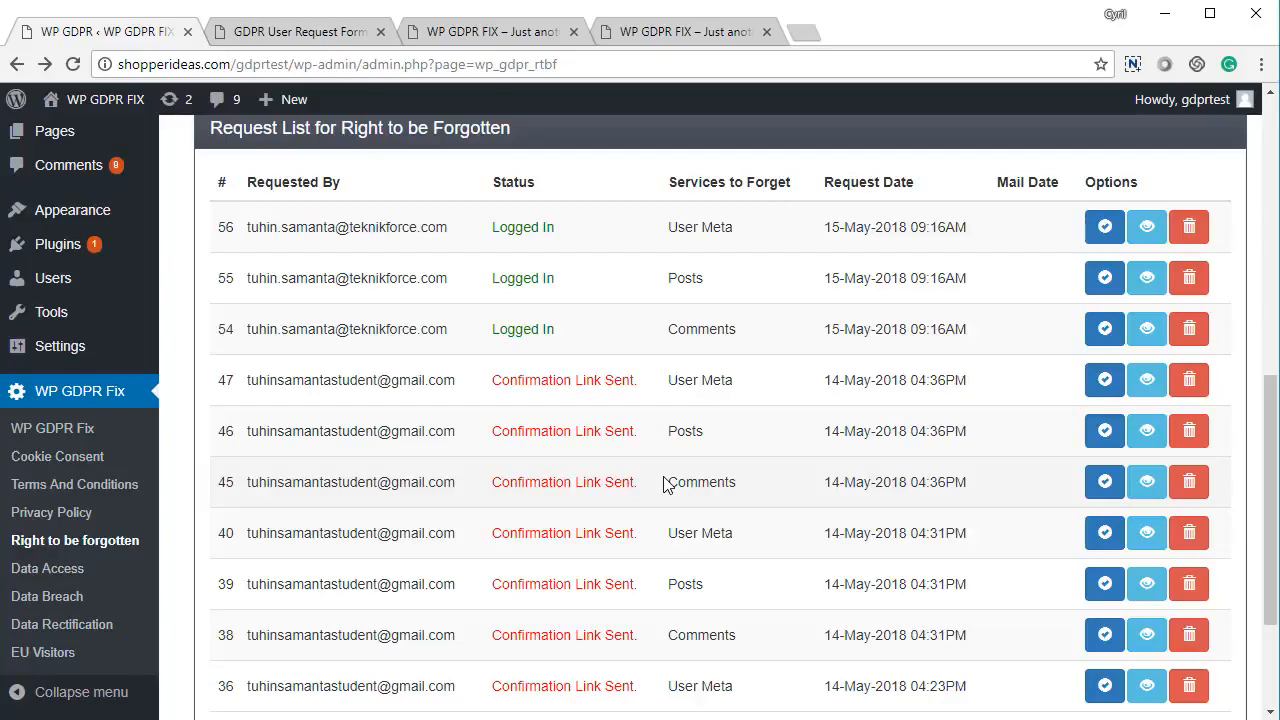
Review the forget-request email message, subject and admin email address
{"action": "scroll", "coordinate": [663, 484], "scroll_direction": "up", "scroll_amount": 1}
{"action": "scroll", "coordinate": [654, 480], "scroll_direction": "down", "scroll_amount": 1}
{"action": "scroll", "coordinate": [580, 480], "scroll_direction": "up", "scroll_amount": 1}
{"action": "scroll", "coordinate": [574, 486], "scroll_direction": "down", "scroll_amount": 3}
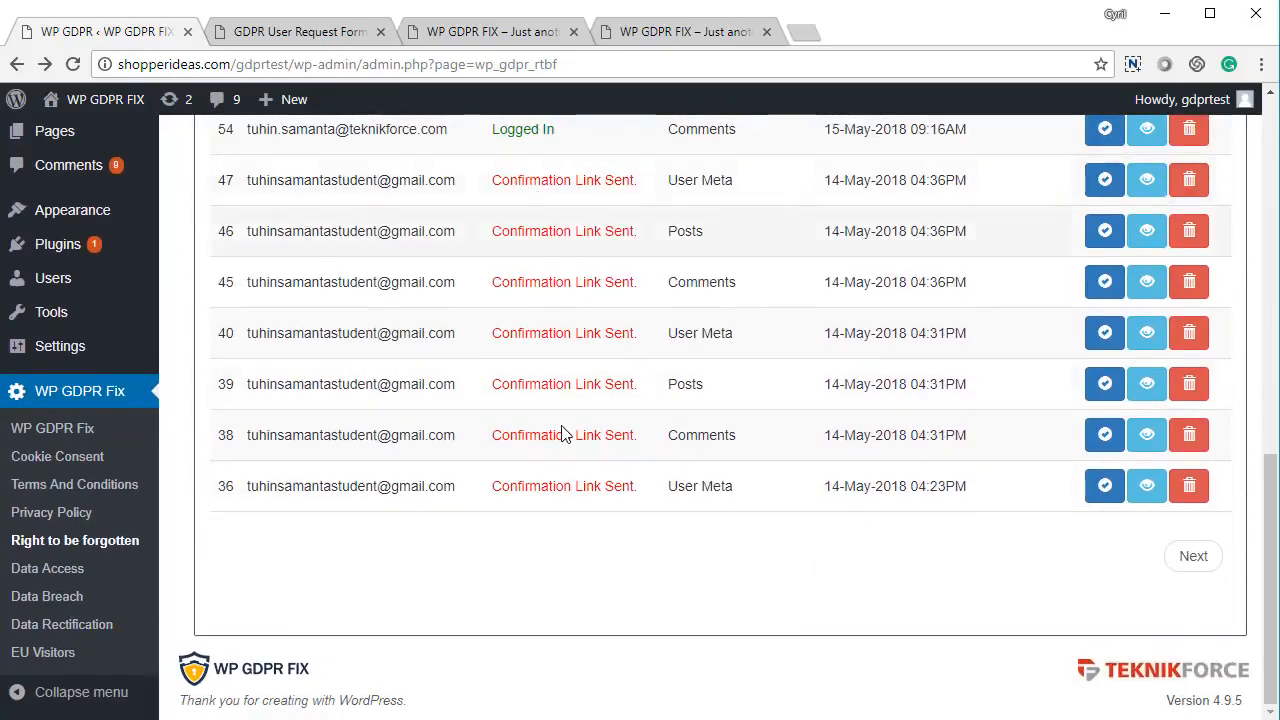
{"action": "scroll", "coordinate": [575, 470], "scroll_direction": "up", "scroll_amount": 6}
{"action": "scroll", "coordinate": [586, 512], "scroll_direction": "down", "scroll_amount": 4}
{"action": "scroll", "coordinate": [600, 485], "scroll_direction": "up", "scroll_amount": 3}
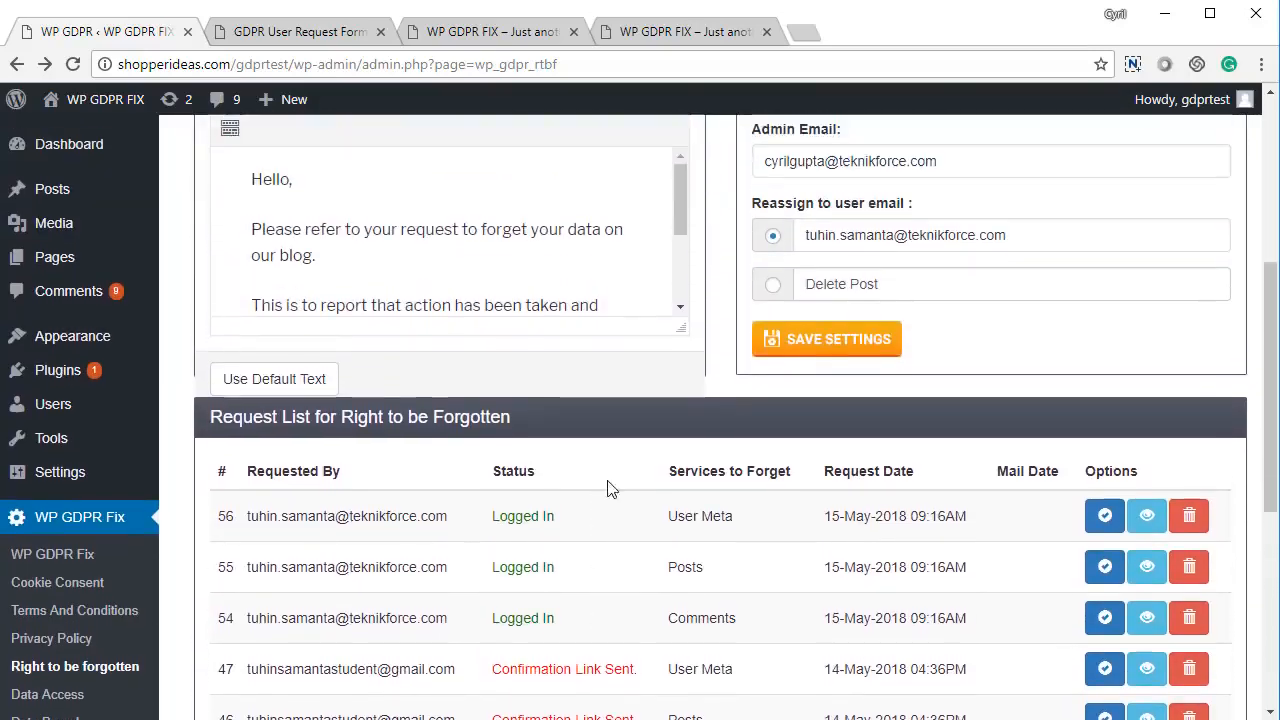
{"action": "scroll", "coordinate": [612, 488], "scroll_direction": "up", "scroll_amount": 3}
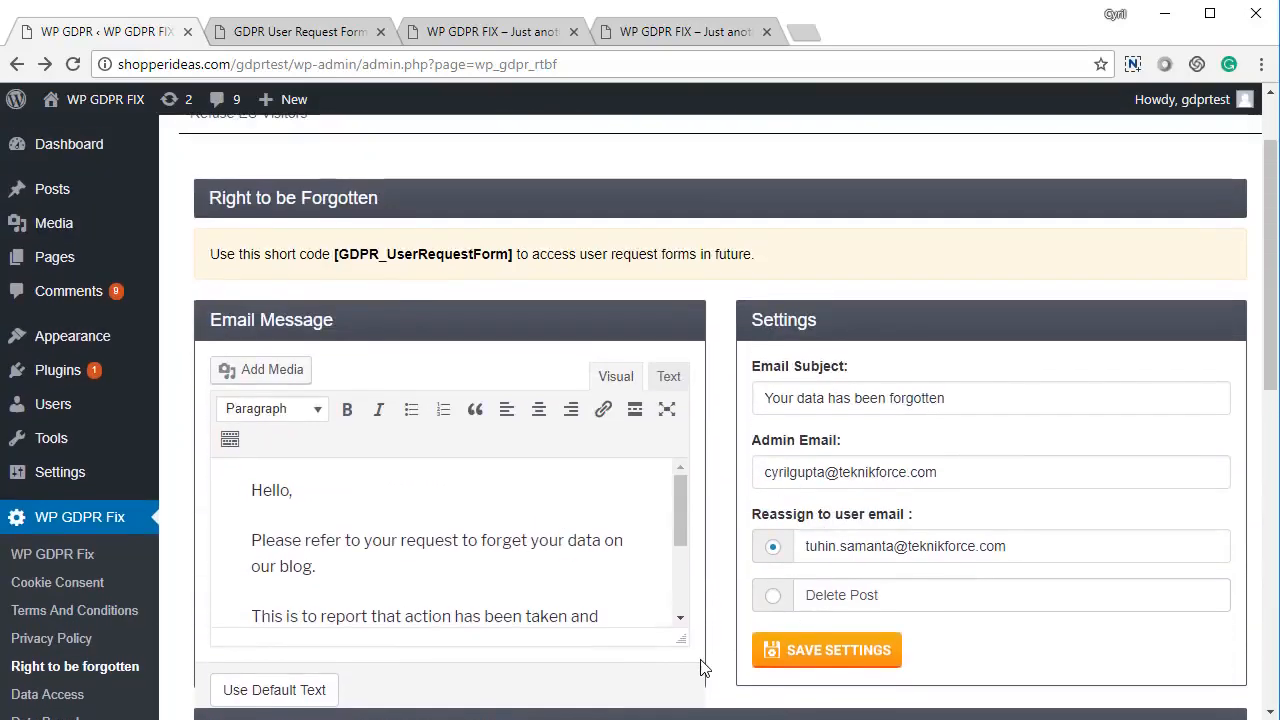
{"action": "left_click", "coordinate": [511, 560]}
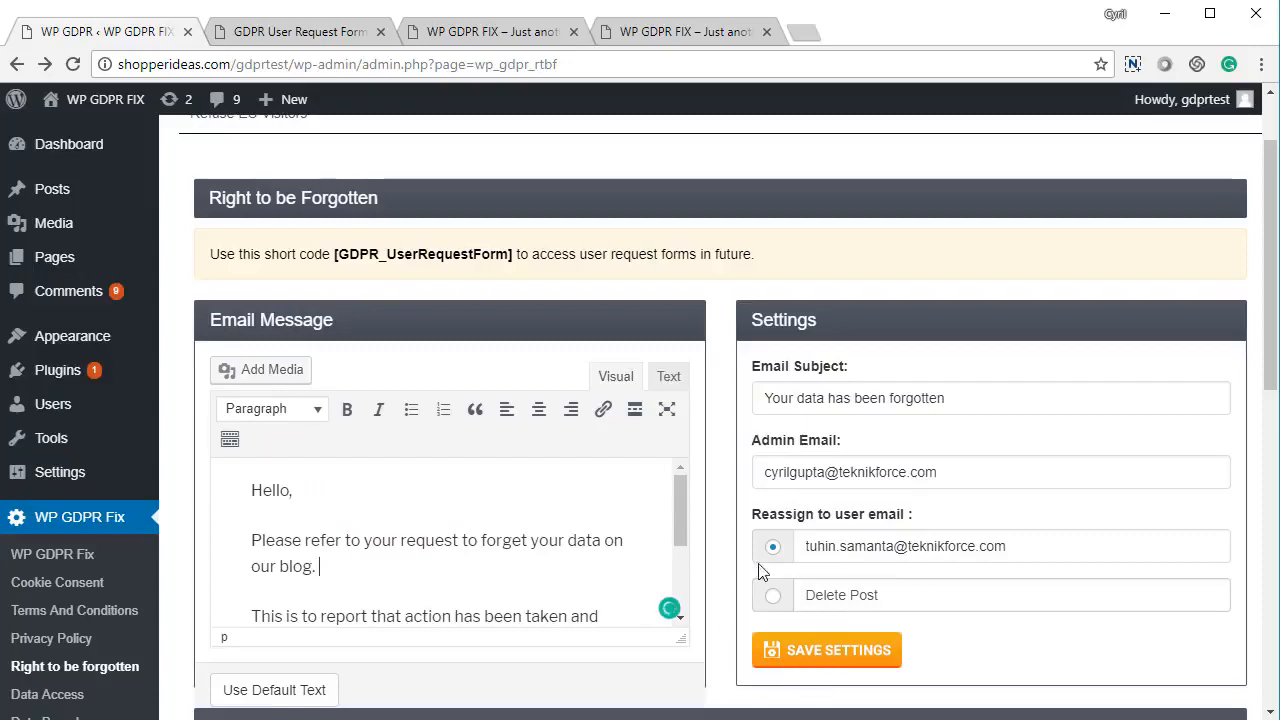
{"action": "left_click_drag", "start_coordinate": [945, 397], "coordinate": [762, 400]}
{"action": "left_click_drag", "start_coordinate": [948, 477], "coordinate": [752, 467]}
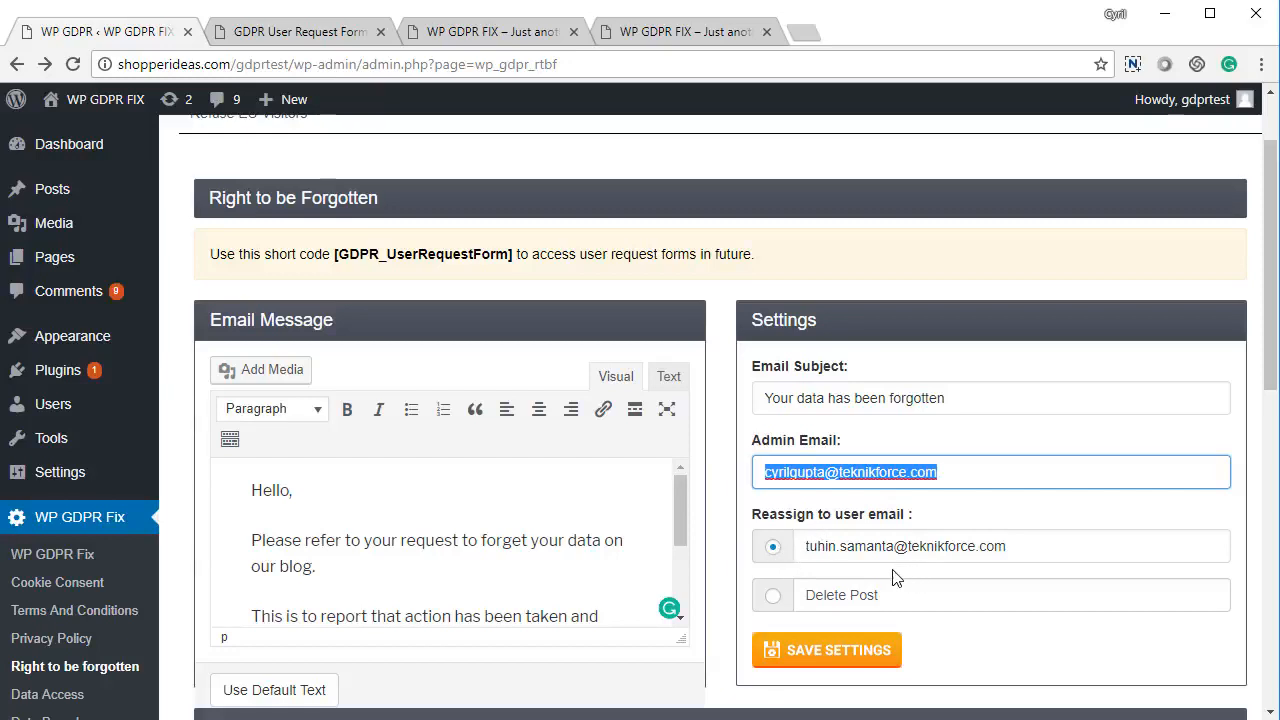
Keep forgotten users' posts reassigned to another user instead of deleted, and save
{"action": "left_click", "coordinate": [771, 611]}
{"action": "left_click", "coordinate": [772, 600]}
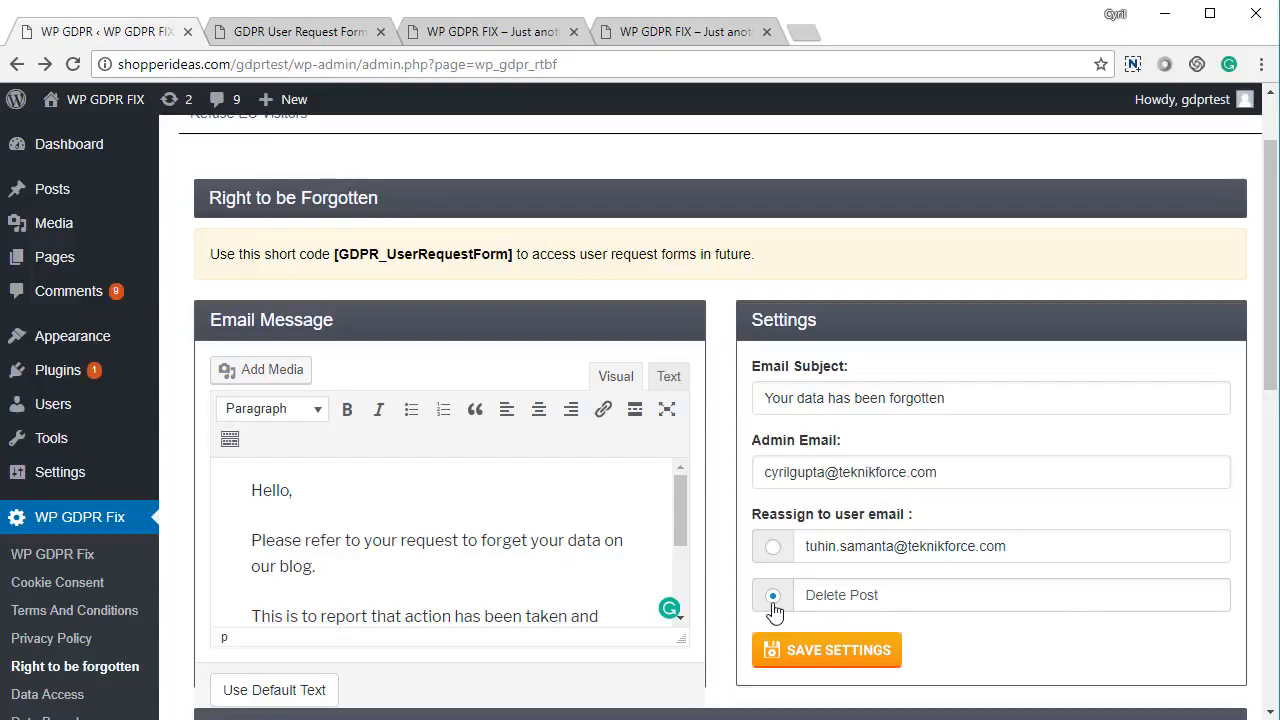
{"action": "left_click", "coordinate": [775, 548]}
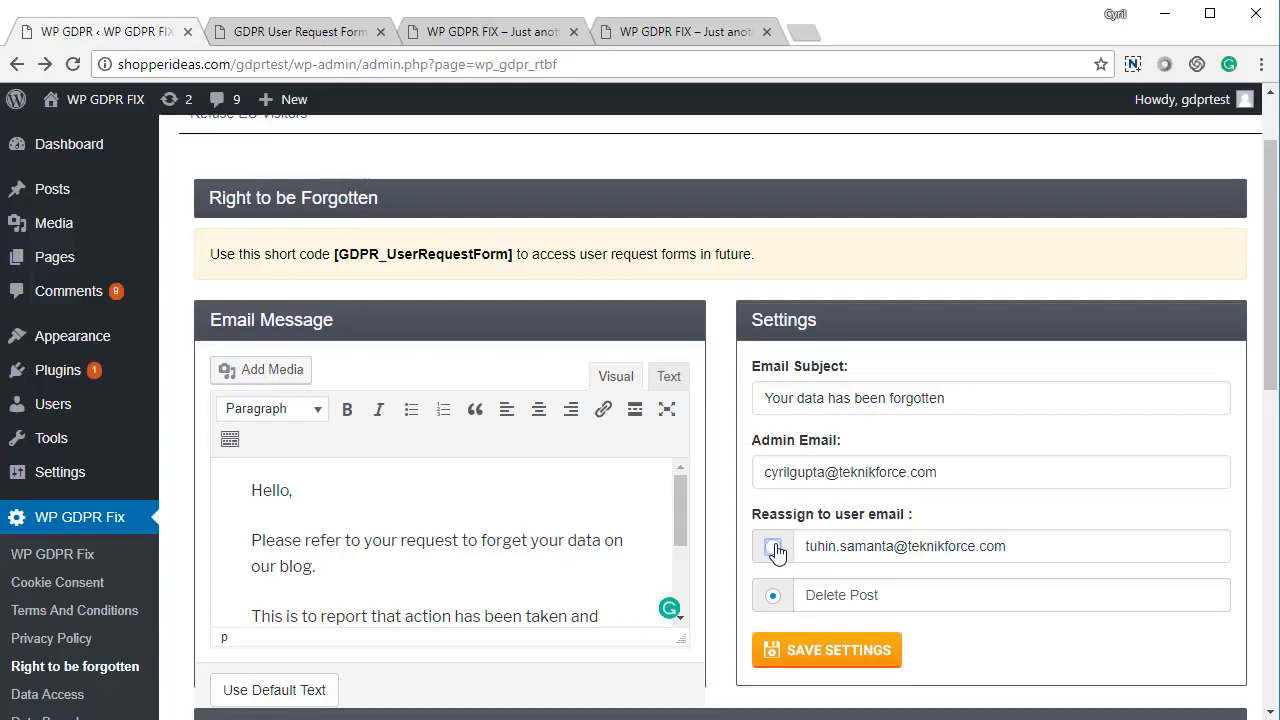
{"action": "left_click", "coordinate": [816, 652]}
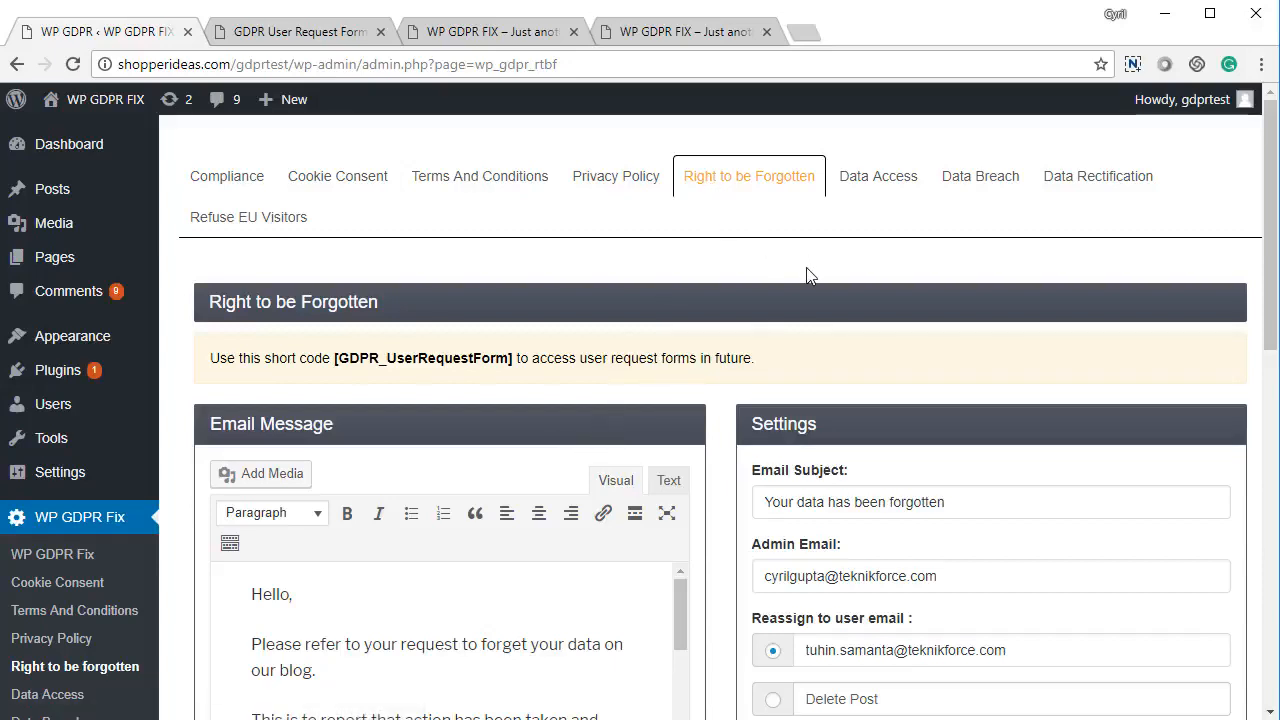
Open the Data Access settings in WP GDPR Fix
{"action": "left_click", "coordinate": [885, 190]}
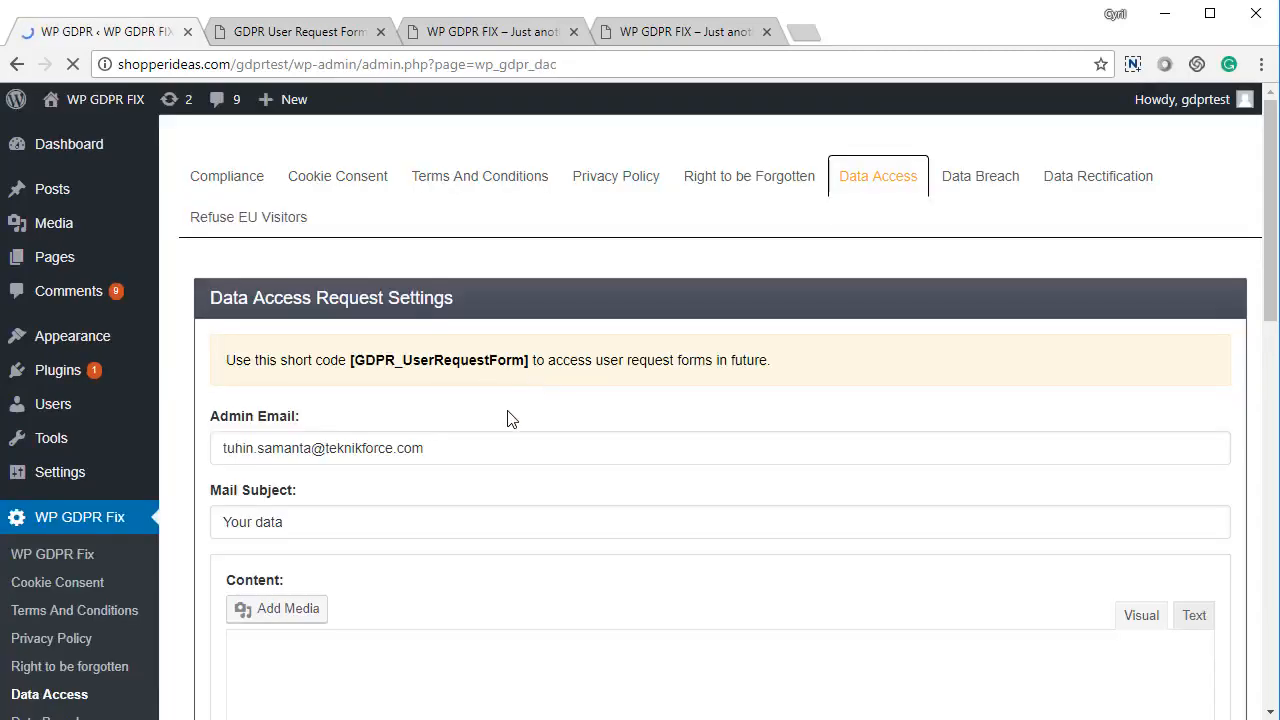
{"action": "scroll", "coordinate": [507, 419], "scroll_direction": "down", "scroll_amount": 5}
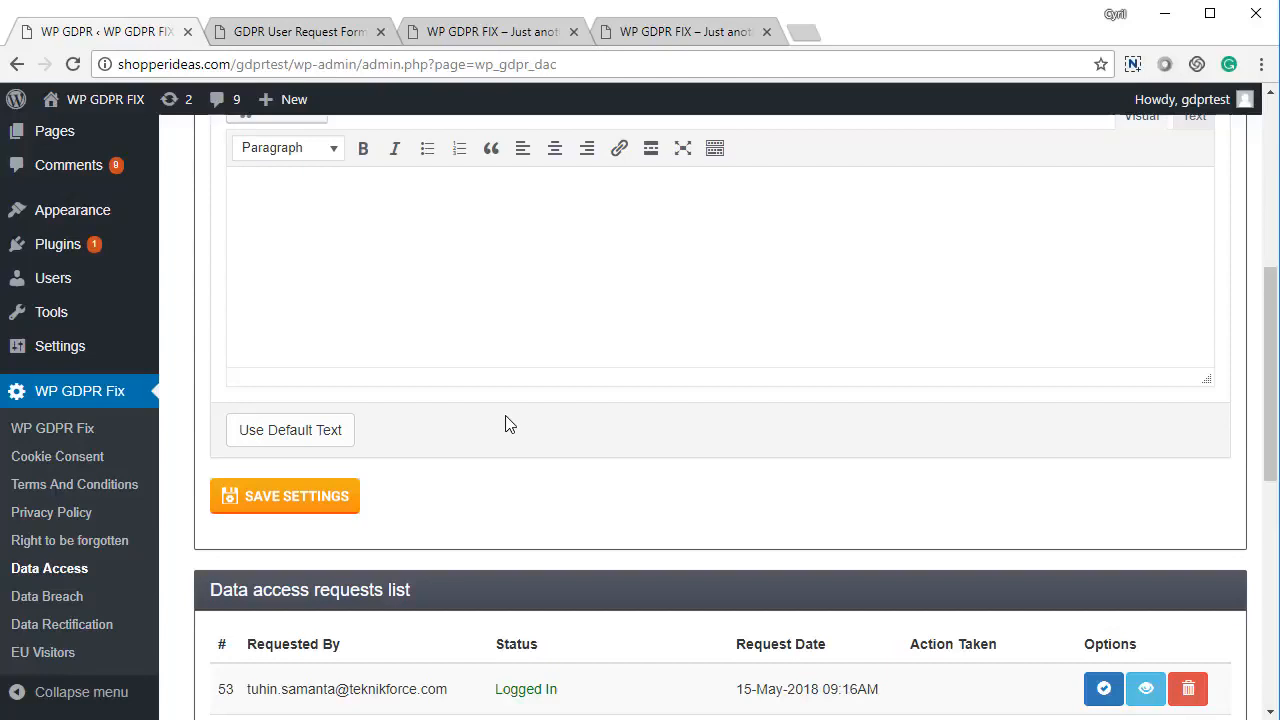
{"action": "scroll", "coordinate": [507, 424], "scroll_direction": "up", "scroll_amount": 5}
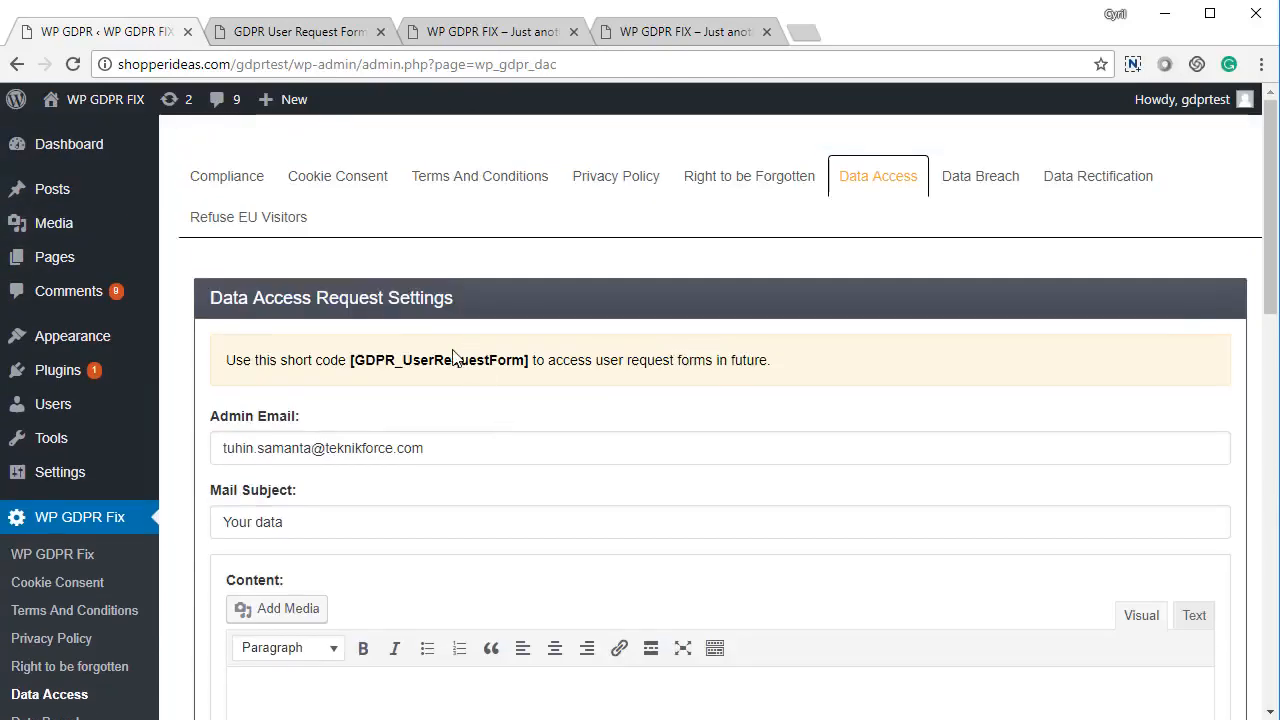
Submit a Data Access Request for the requester's e-mail on the user request form
{"action": "left_click", "coordinate": [366, 40]}
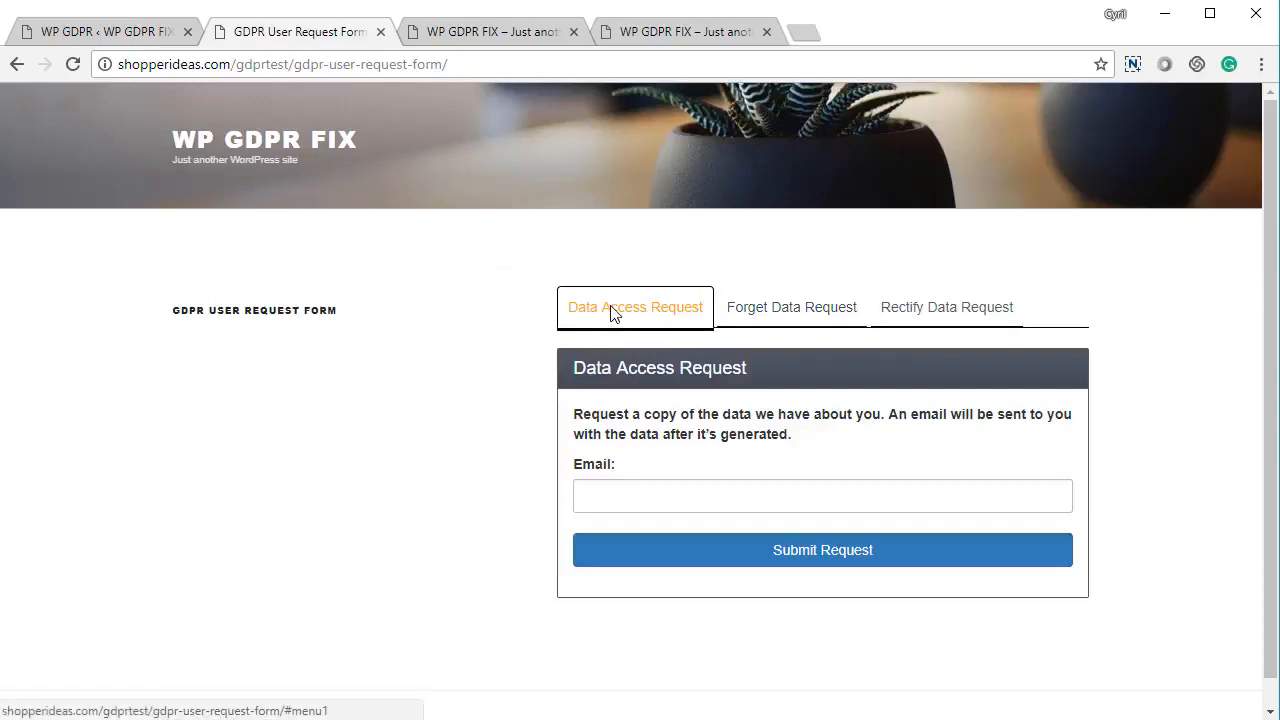
{"action": "left_click", "coordinate": [651, 496]}
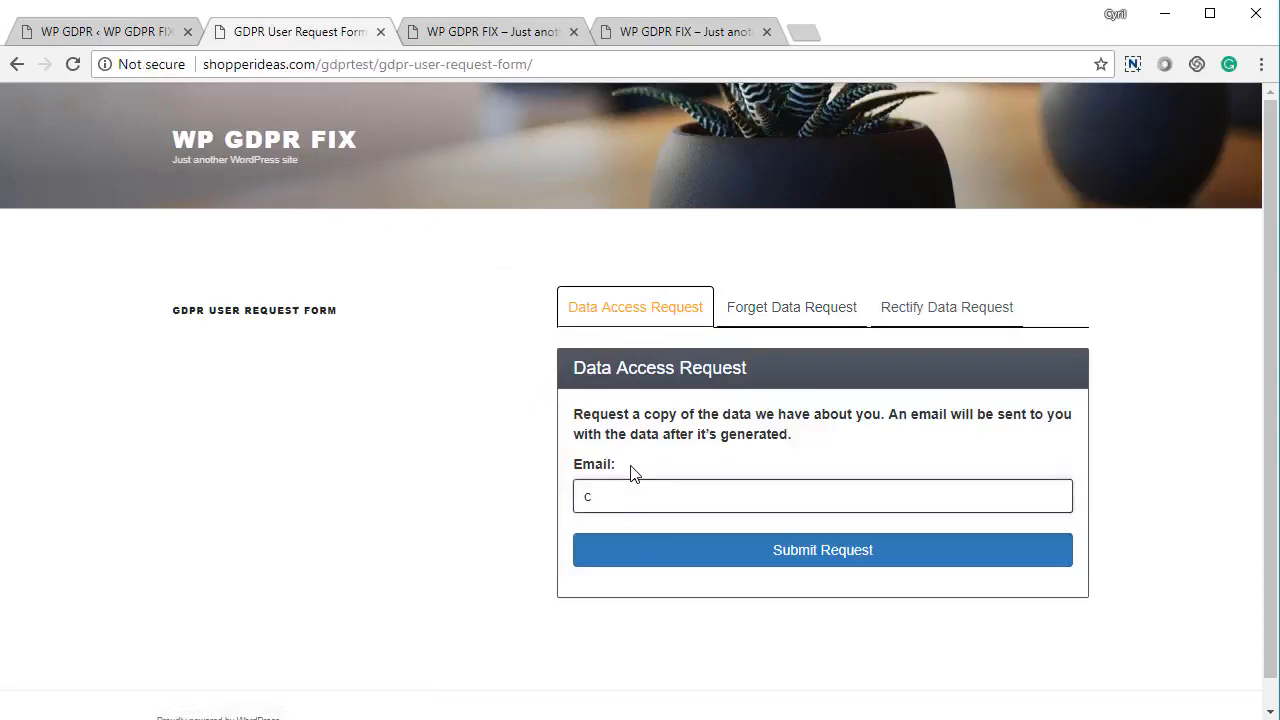
{"action": "left_click", "coordinate": [829, 561]}
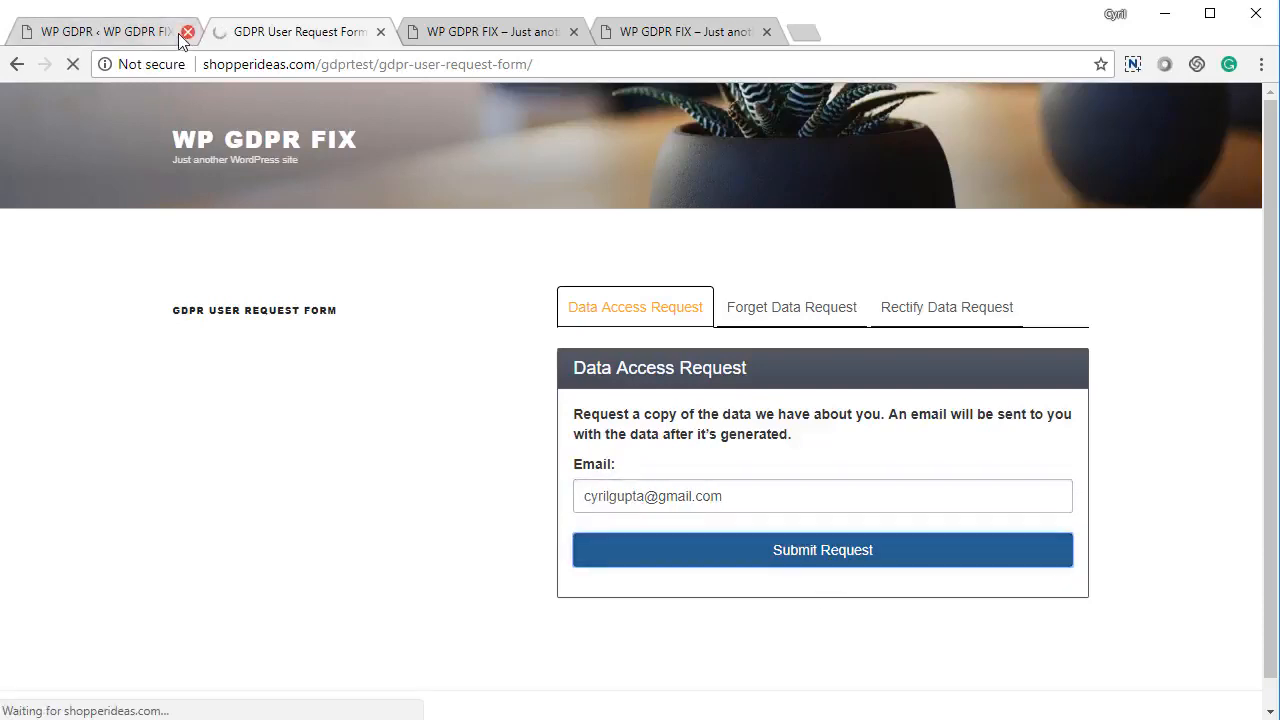
{"action": "left_click", "coordinate": [166, 38]}
Reload the Data Access page and check new row 63 showing 'Confirmation Link Sent'
{"action": "scroll", "coordinate": [608, 494], "scroll_direction": "down", "scroll_amount": 10}
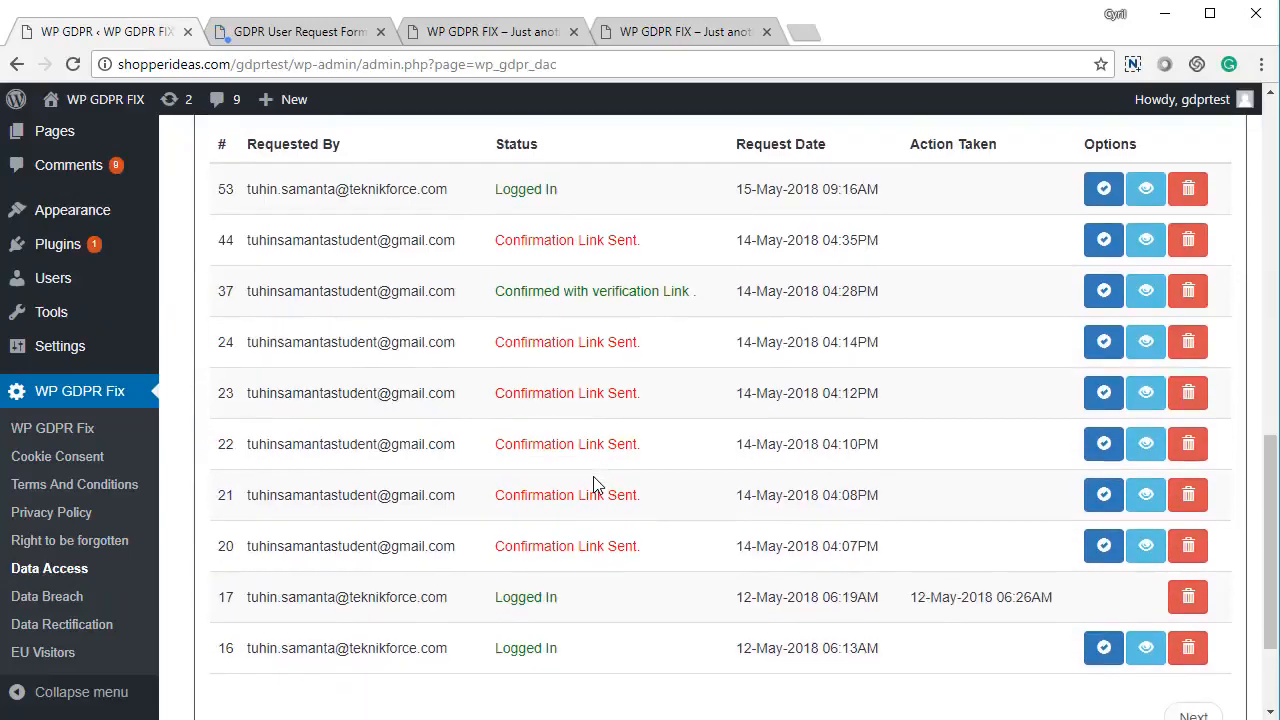
{"action": "key", "text": "F5"}
{"action": "scroll", "coordinate": [543, 477], "scroll_direction": "up", "scroll_amount": 5}
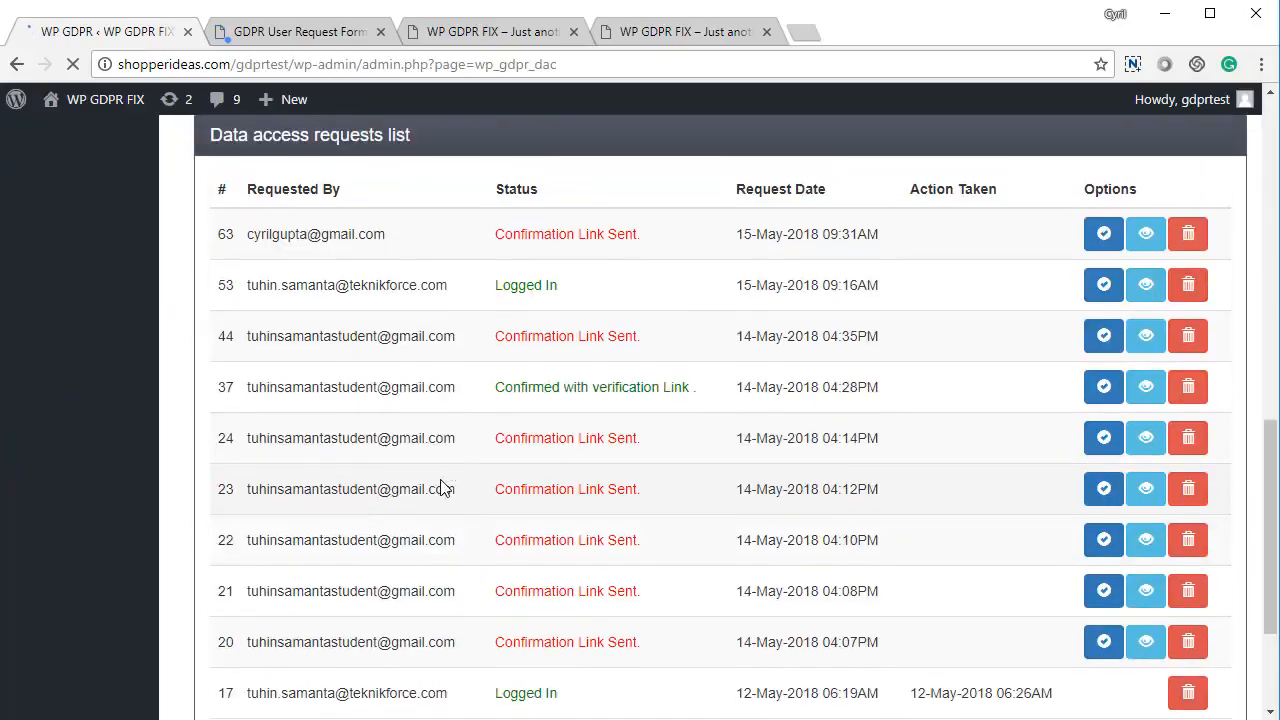
{"action": "left_click_drag", "start_coordinate": [320, 627], "coordinate": [810, 648]}
{"action": "left_click", "coordinate": [602, 631]}
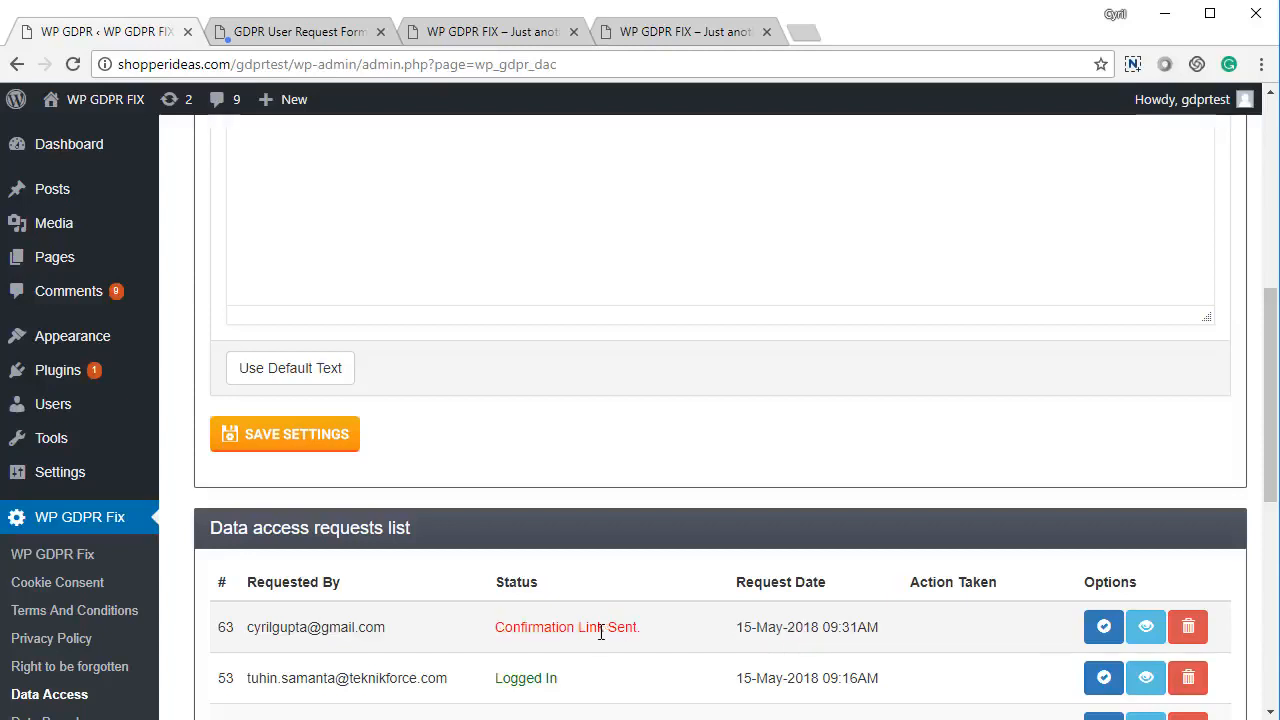
{"action": "left_click_drag", "start_coordinate": [575, 627], "coordinate": [689, 627]}
{"action": "left_click", "coordinate": [689, 627]}
{"action": "scroll", "coordinate": [690, 670], "scroll_direction": "up", "scroll_amount": 6}
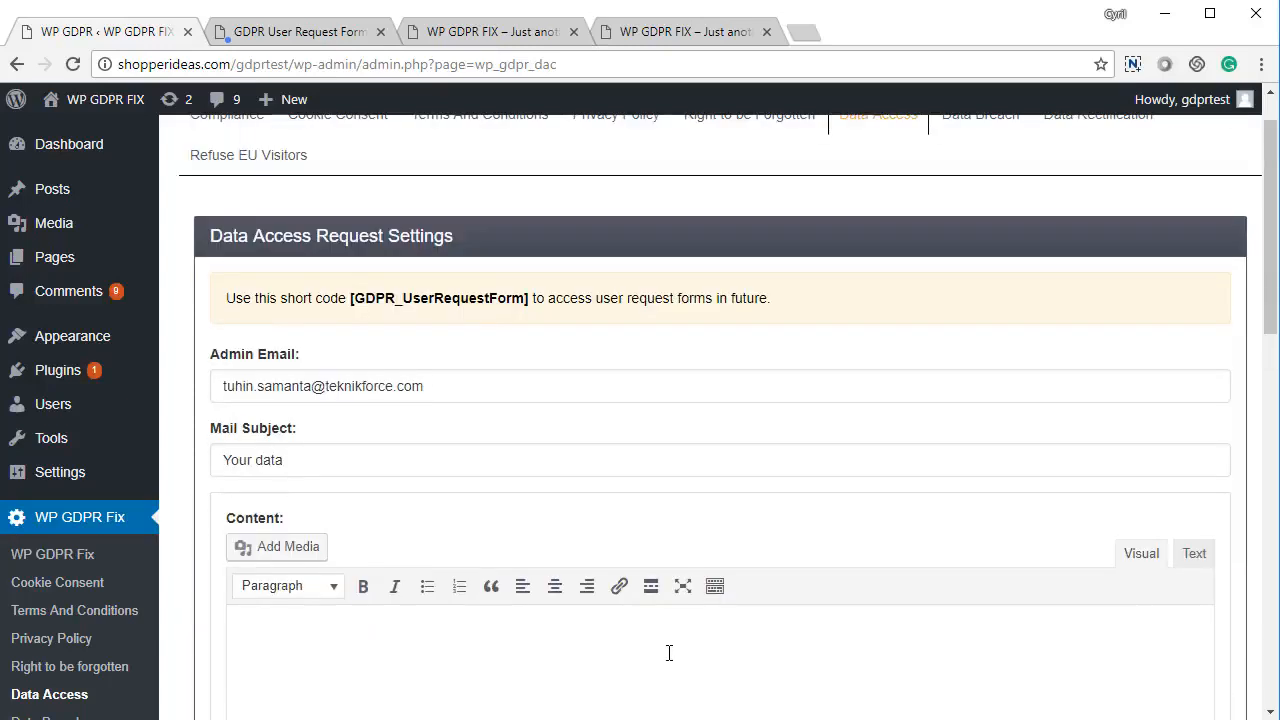
Fill the Data Access email content with the default text
{"action": "scroll", "coordinate": [428, 534], "scroll_direction": "down", "scroll_amount": 3}
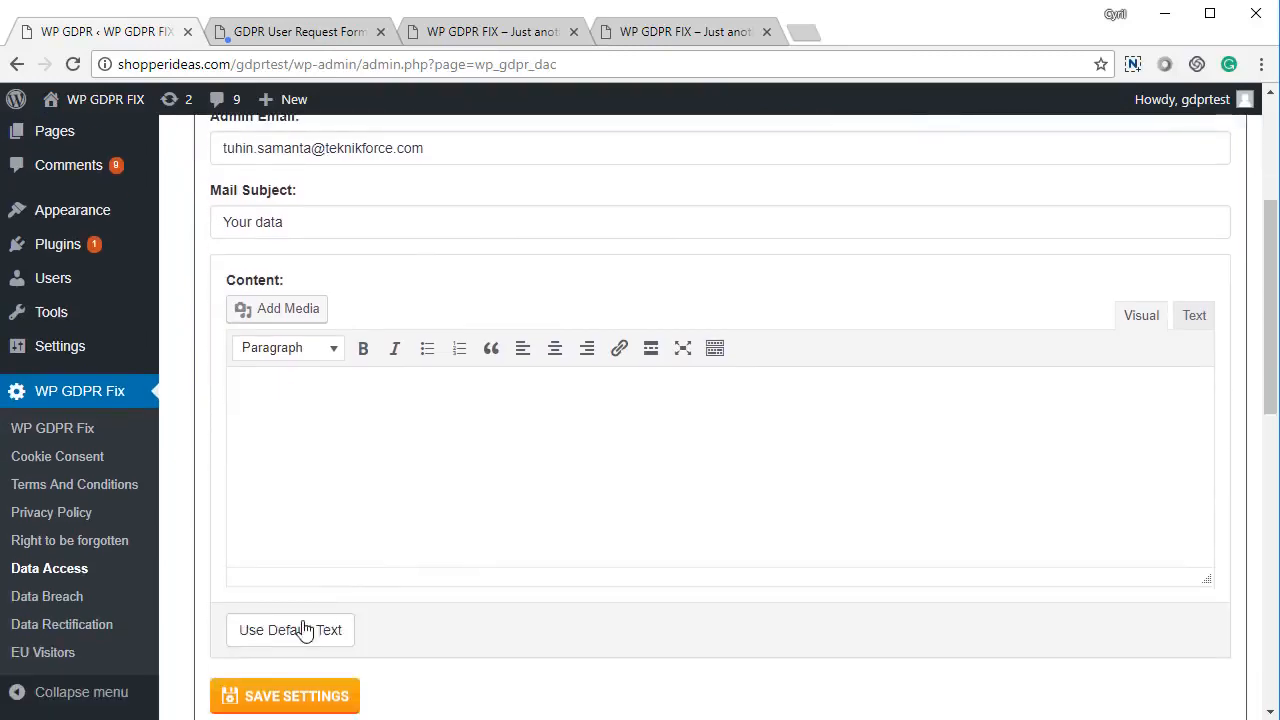
{"action": "left_click", "coordinate": [290, 632]}
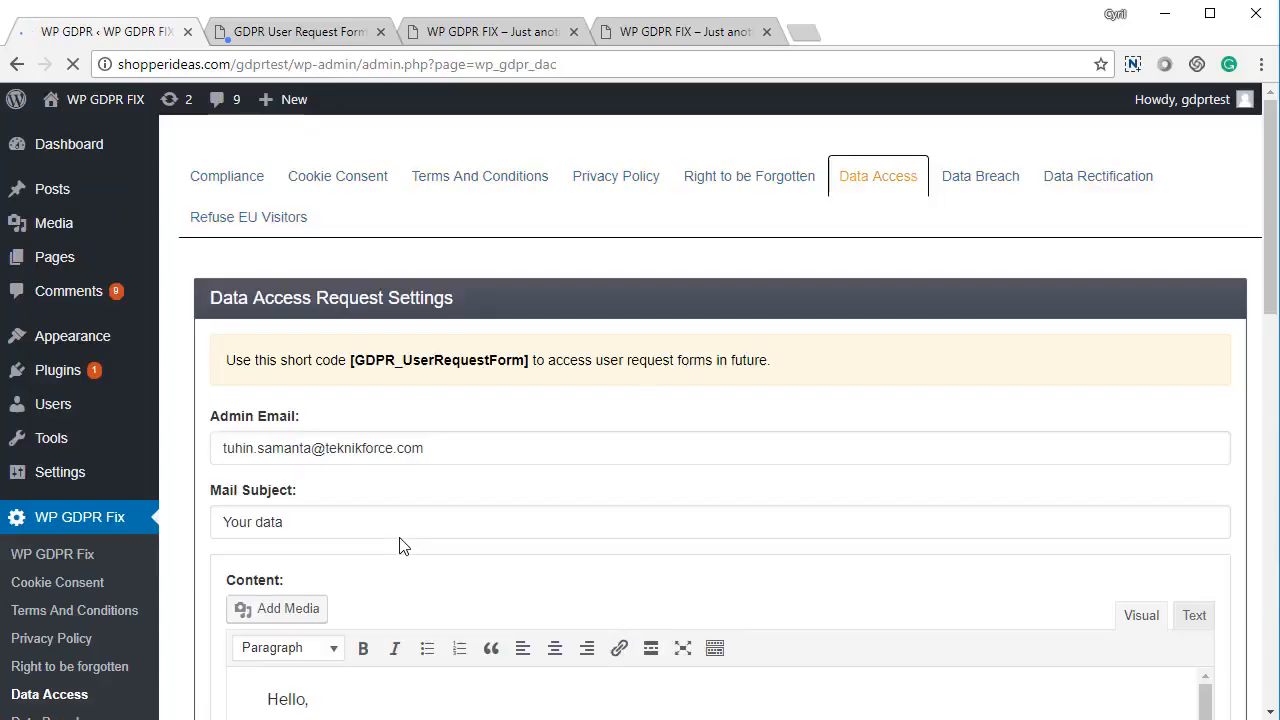
{"action": "scroll", "coordinate": [399, 545], "scroll_direction": "down", "scroll_amount": 5}
{"action": "scroll", "coordinate": [443, 451], "scroll_direction": "up", "scroll_amount": 2}
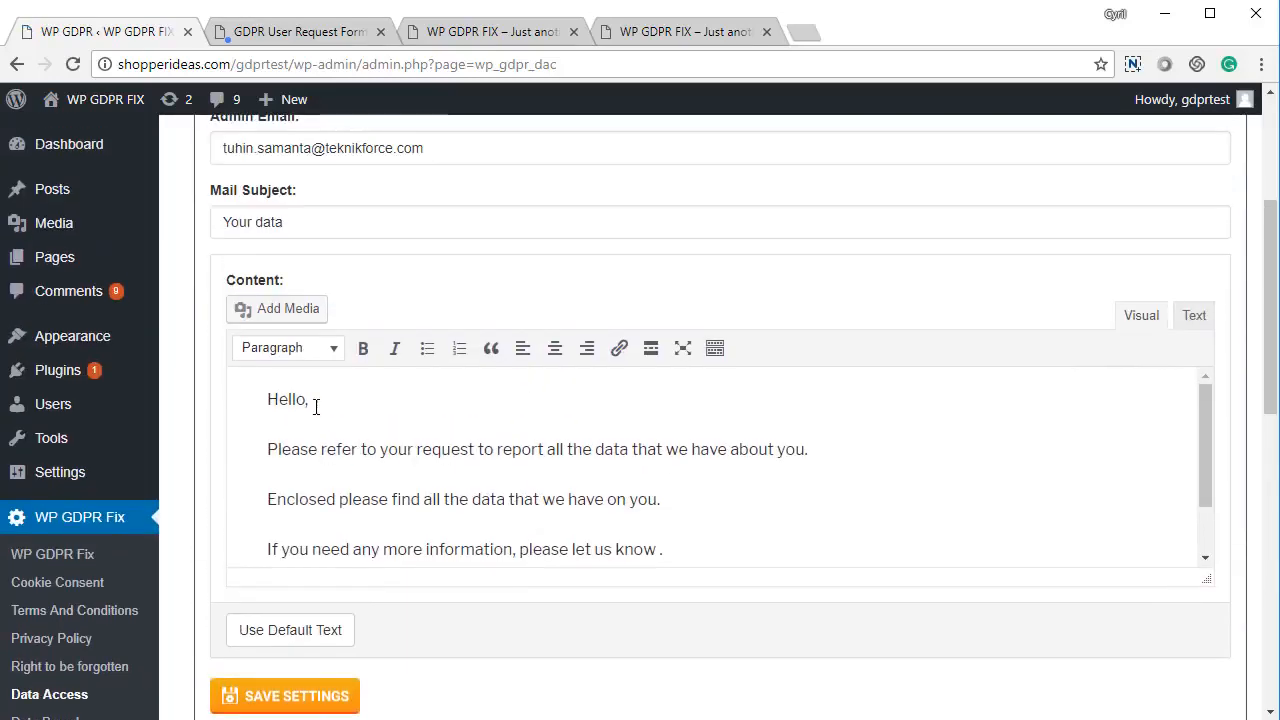
{"action": "scroll", "coordinate": [400, 374], "scroll_direction": "up", "scroll_amount": 1}
{"action": "scroll", "coordinate": [608, 409], "scroll_direction": "down", "scroll_amount": 6}
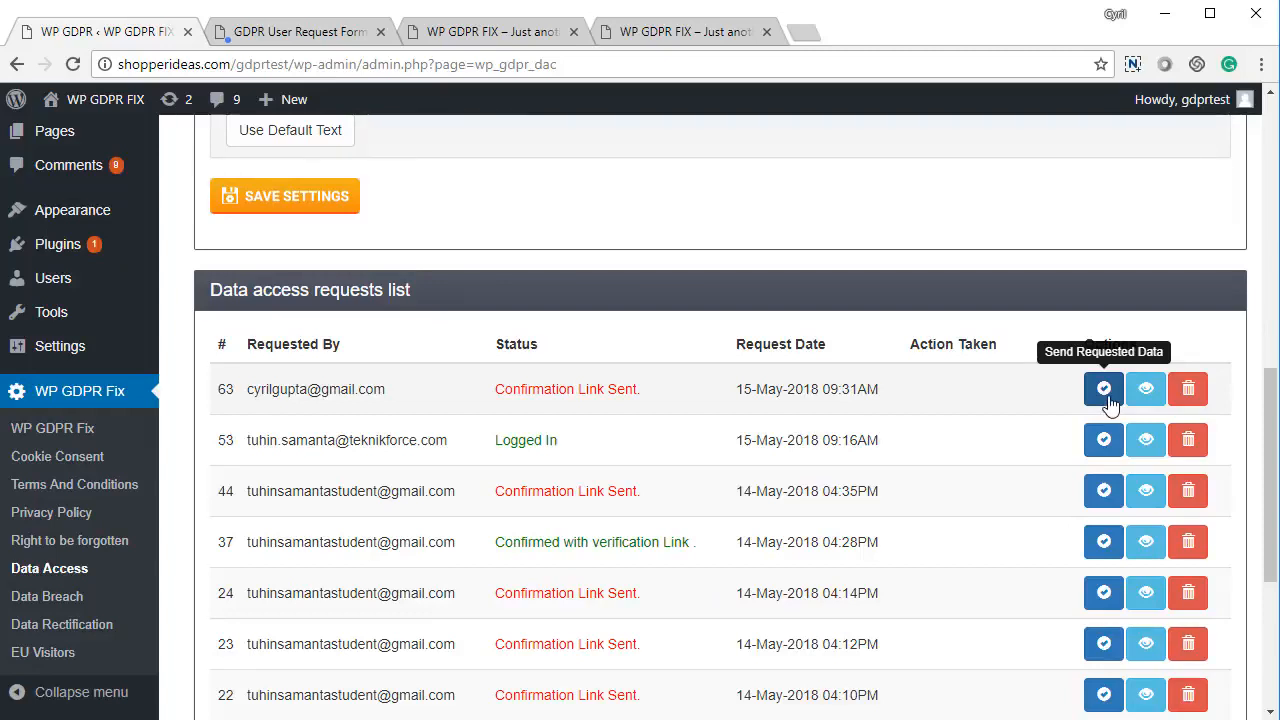
Send the requested data for request 63
{"action": "left_click", "coordinate": [1106, 396]}
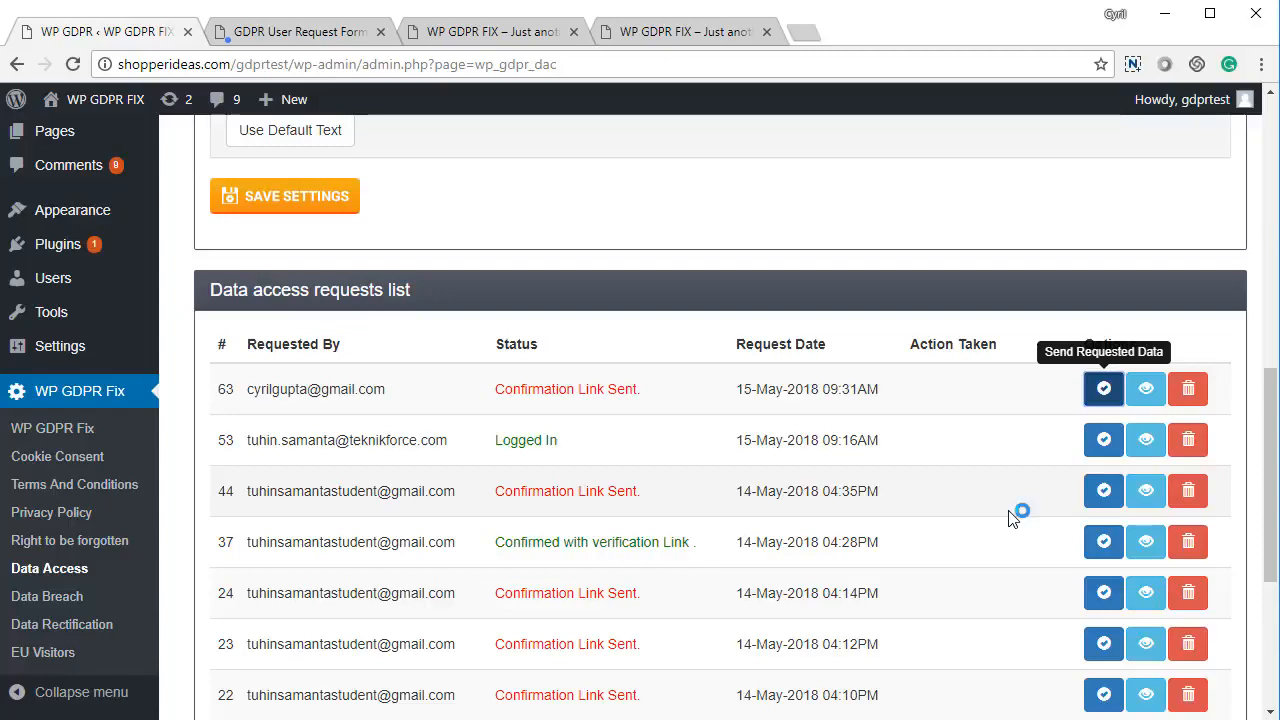
{"action": "scroll", "coordinate": [664, 523], "scroll_direction": "up", "scroll_amount": 8}
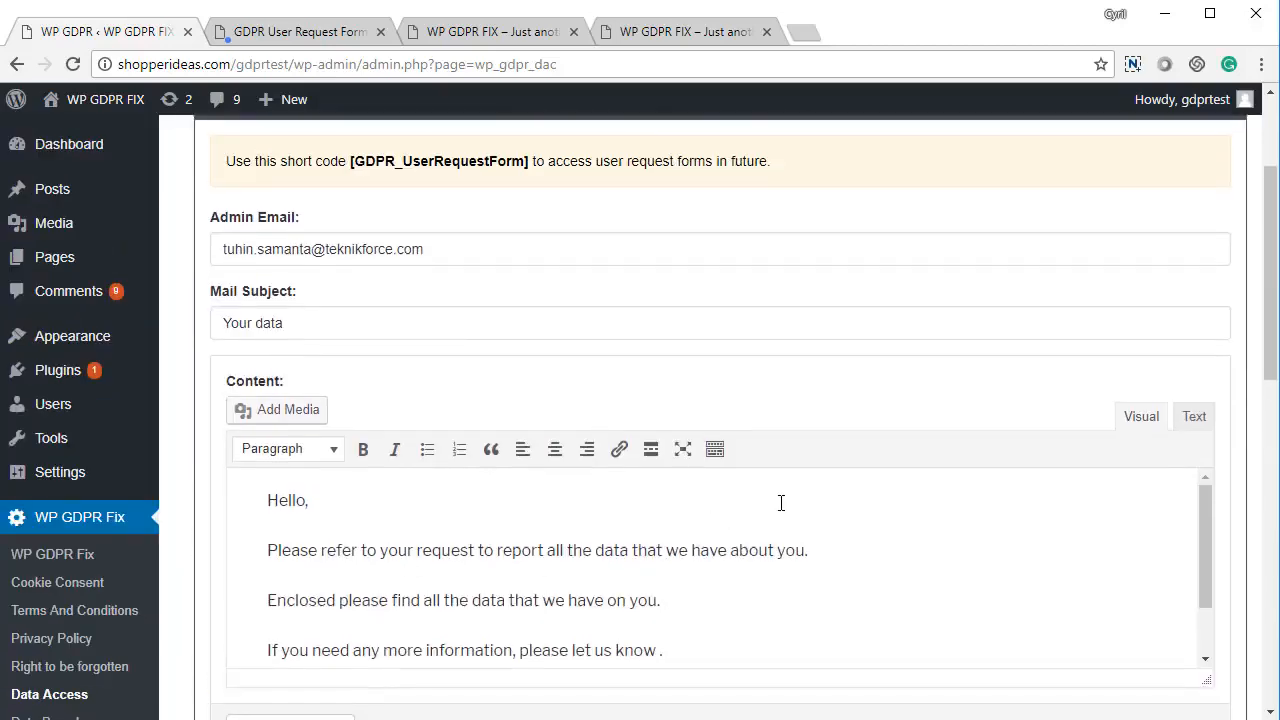
{"action": "left_click", "coordinate": [984, 176]}
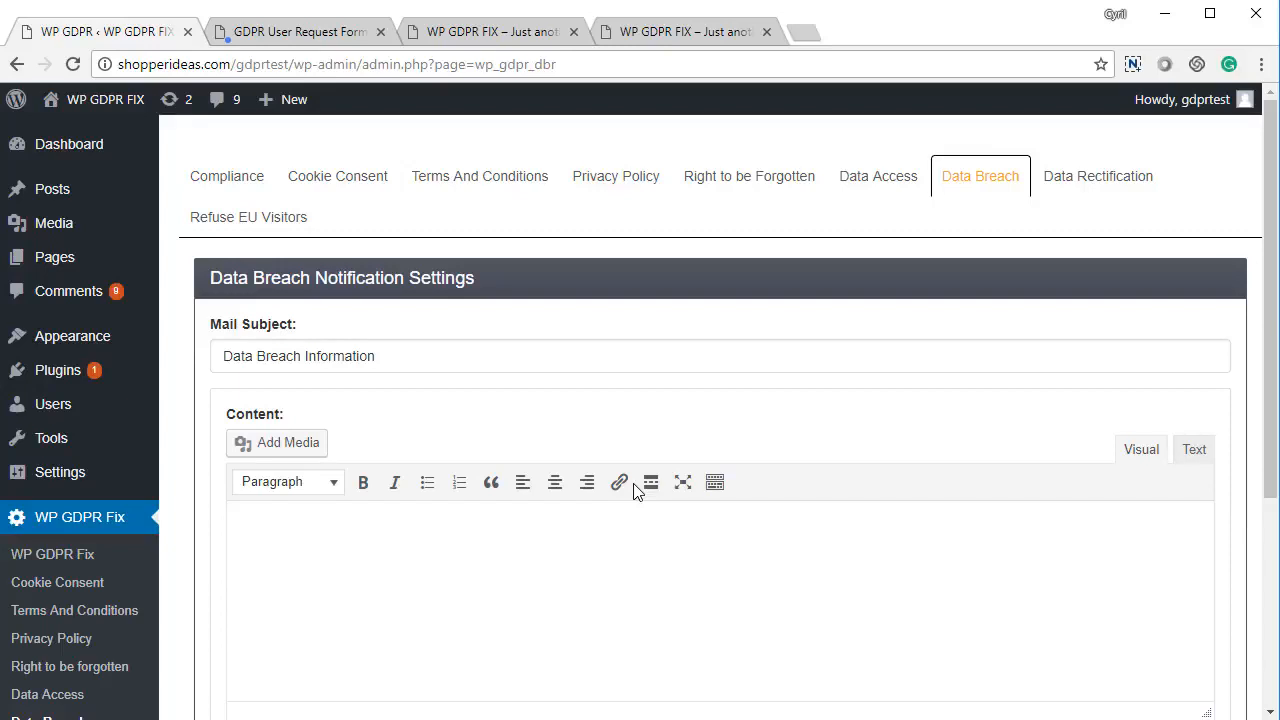
Fill the breach email with default text, keep Collect Emails From Data on Yes, and save
{"action": "scroll", "coordinate": [246, 506], "scroll_direction": "down", "scroll_amount": 2}
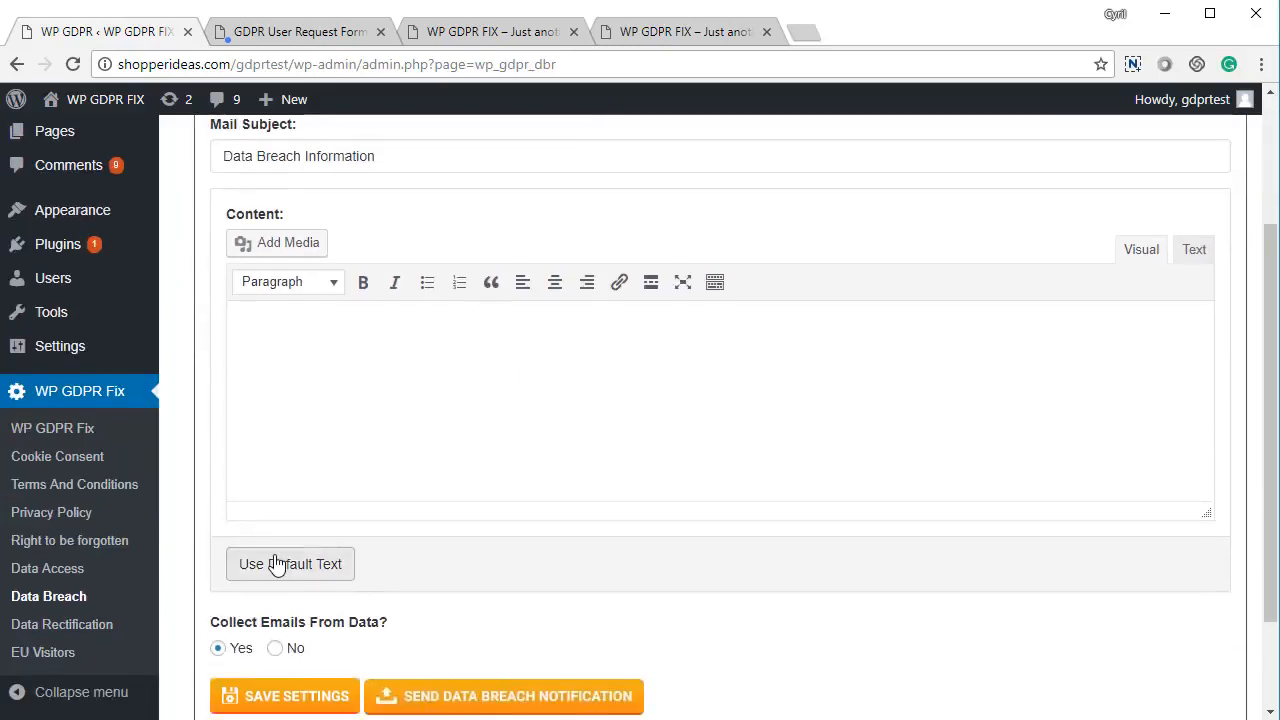
{"action": "left_click", "coordinate": [277, 564]}
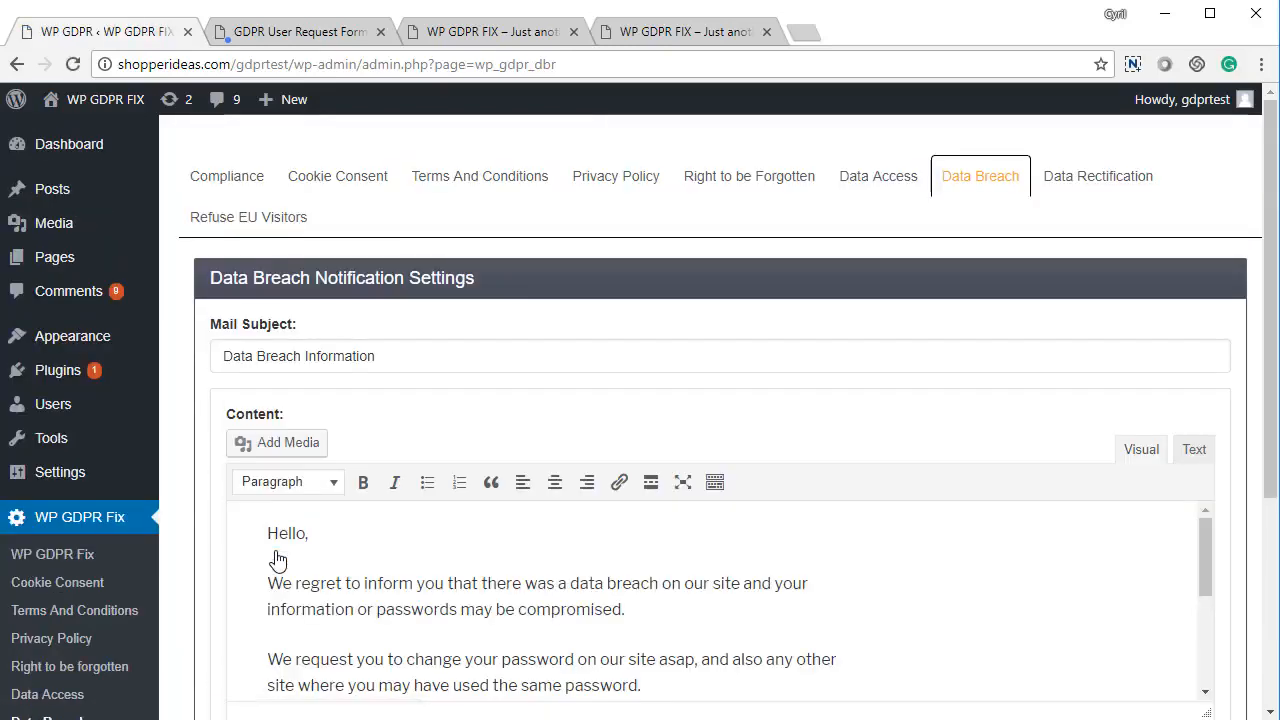
{"action": "scroll", "coordinate": [296, 540], "scroll_direction": "down", "scroll_amount": 3}
{"action": "scroll", "coordinate": [296, 540], "scroll_direction": "down", "scroll_amount": 3}
{"action": "scroll", "coordinate": [351, 440], "scroll_direction": "up", "scroll_amount": 1}
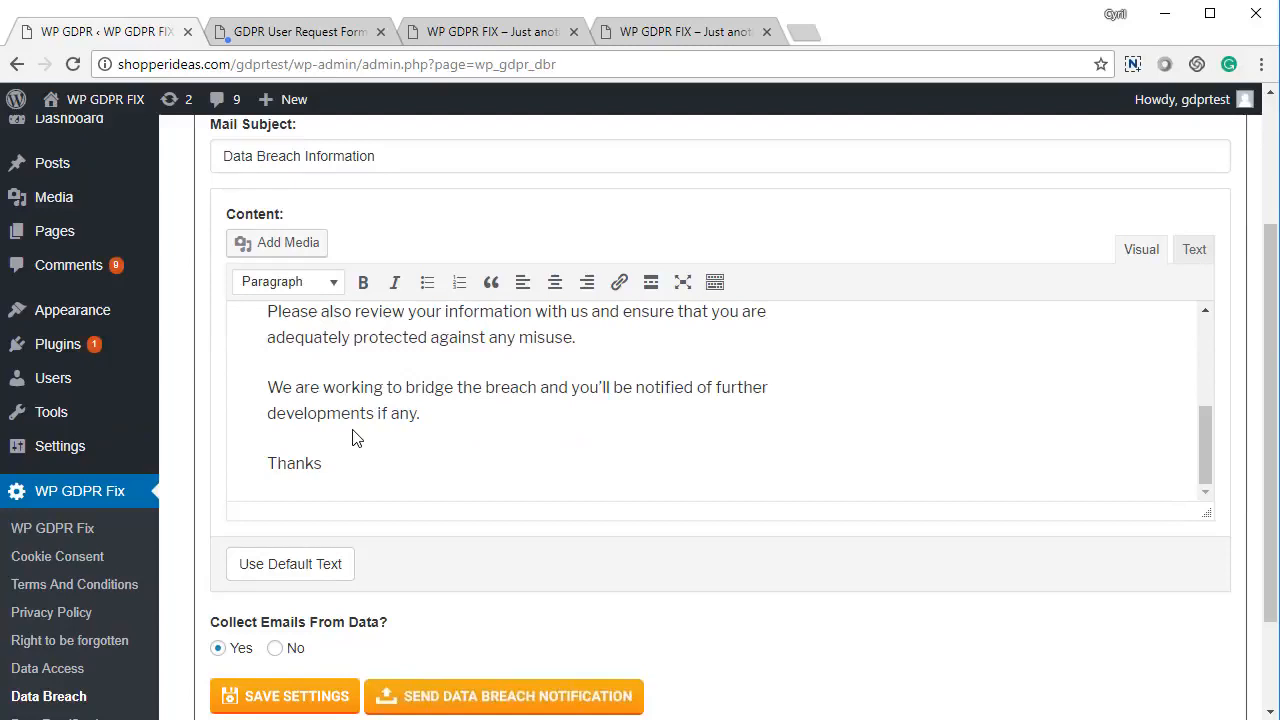
{"action": "scroll", "coordinate": [351, 440], "scroll_direction": "down", "scroll_amount": 2}
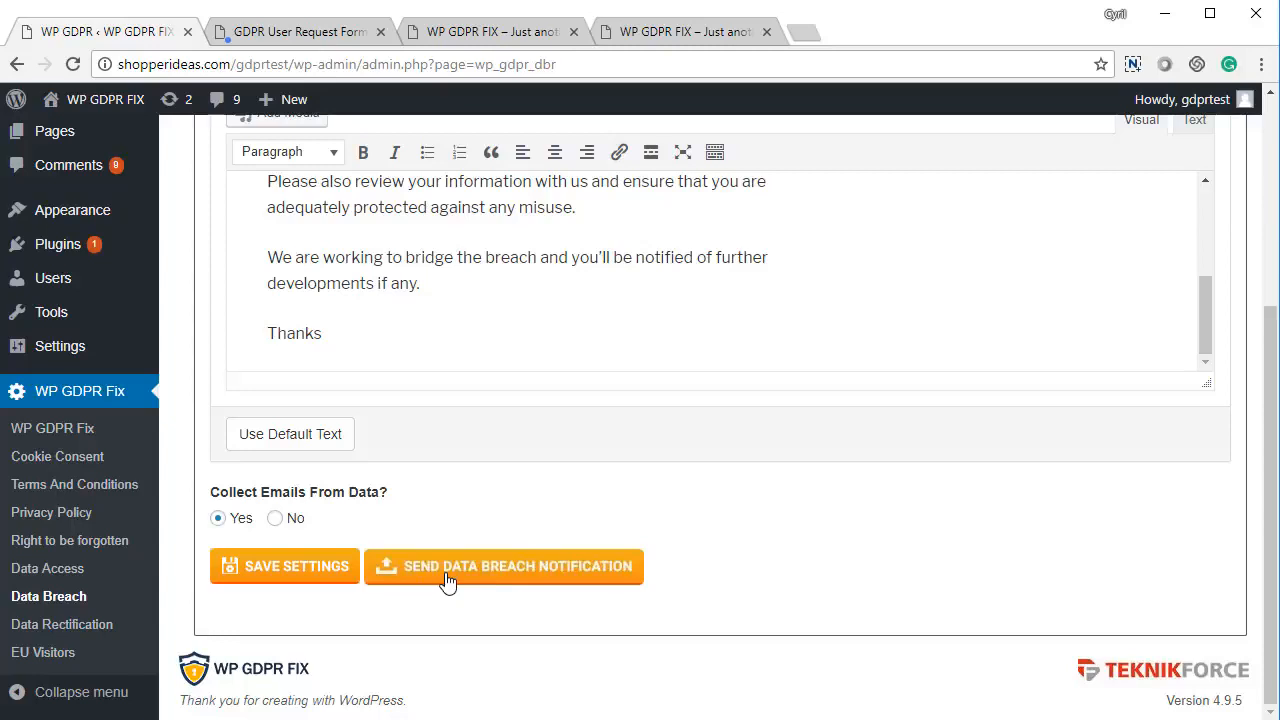
{"action": "left_click", "coordinate": [303, 568]}
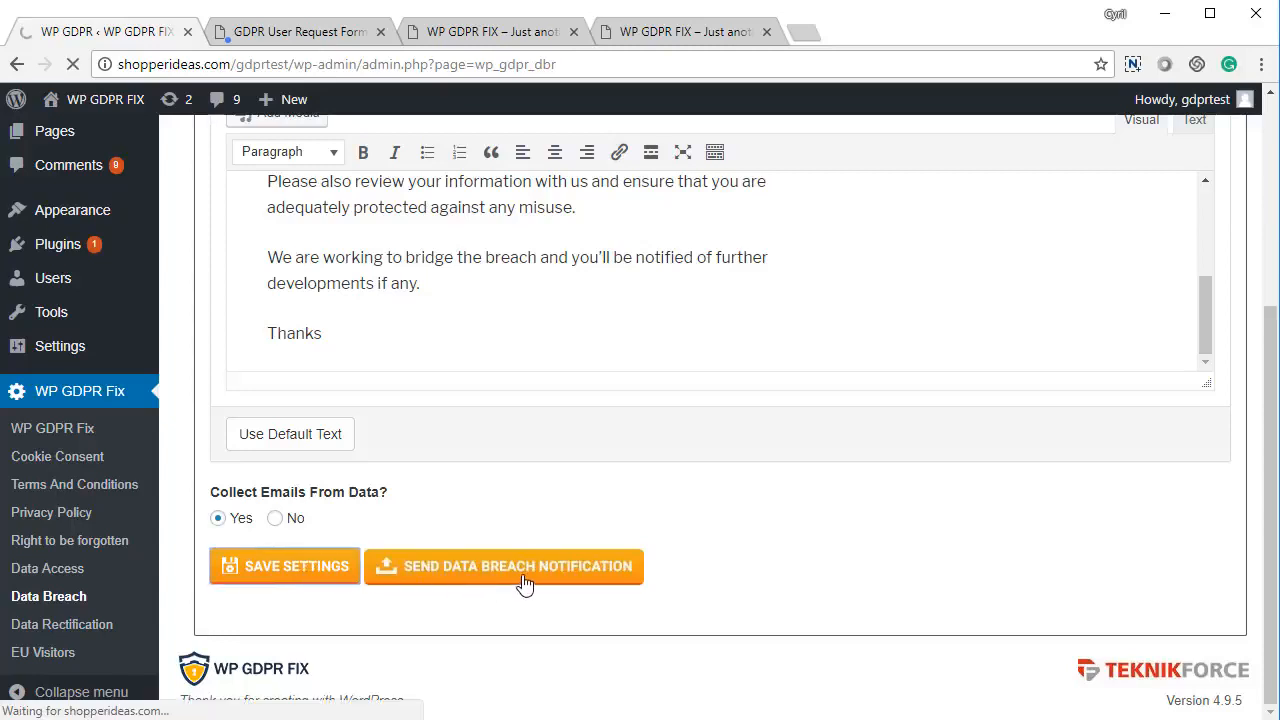
{"action": "scroll", "coordinate": [518, 575], "scroll_direction": "down", "scroll_amount": 6}
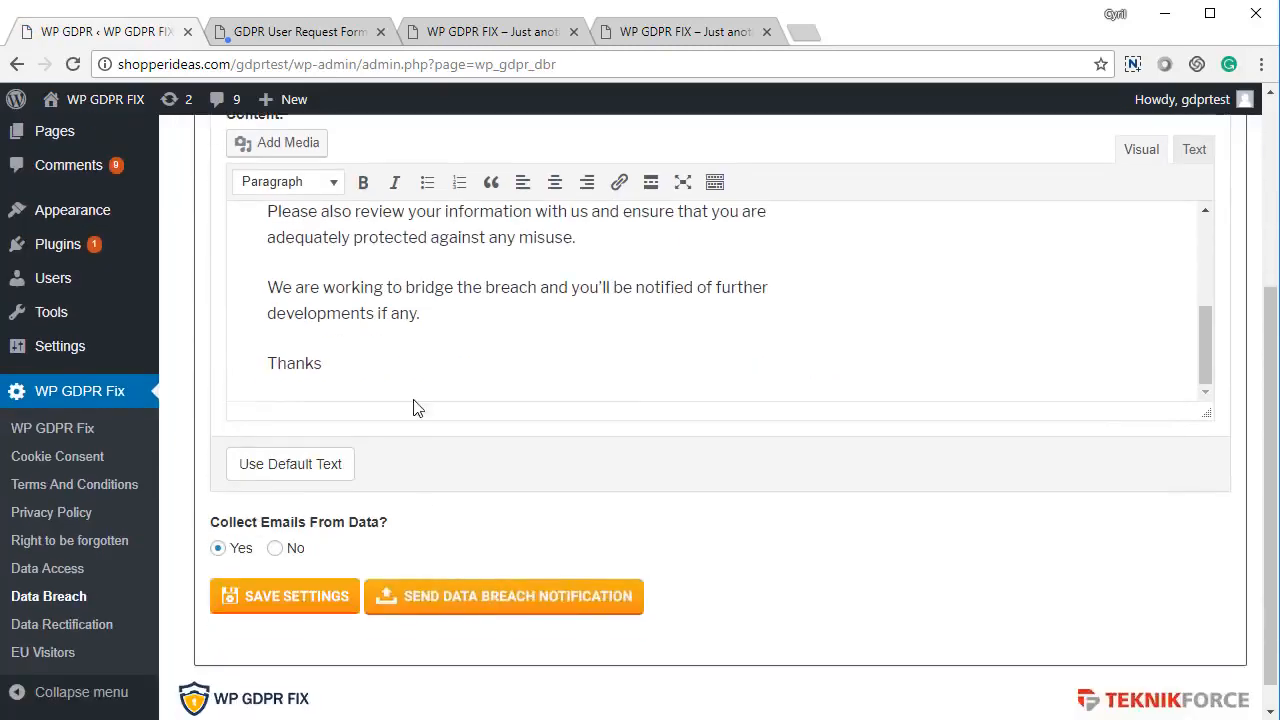
Send the Data Breach Notification and review the six collected recipient e-mail addresses
{"action": "left_click", "coordinate": [520, 597]}
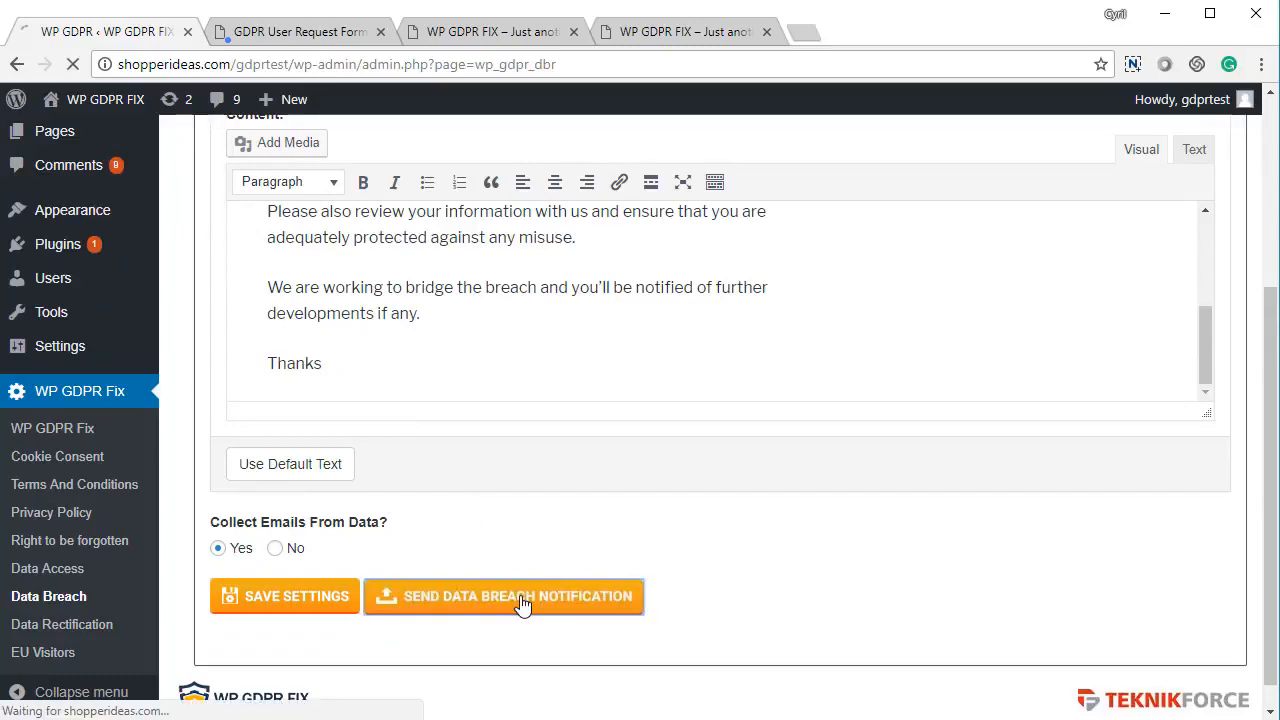
{"action": "scroll", "coordinate": [436, 416], "scroll_direction": "down", "scroll_amount": 2}
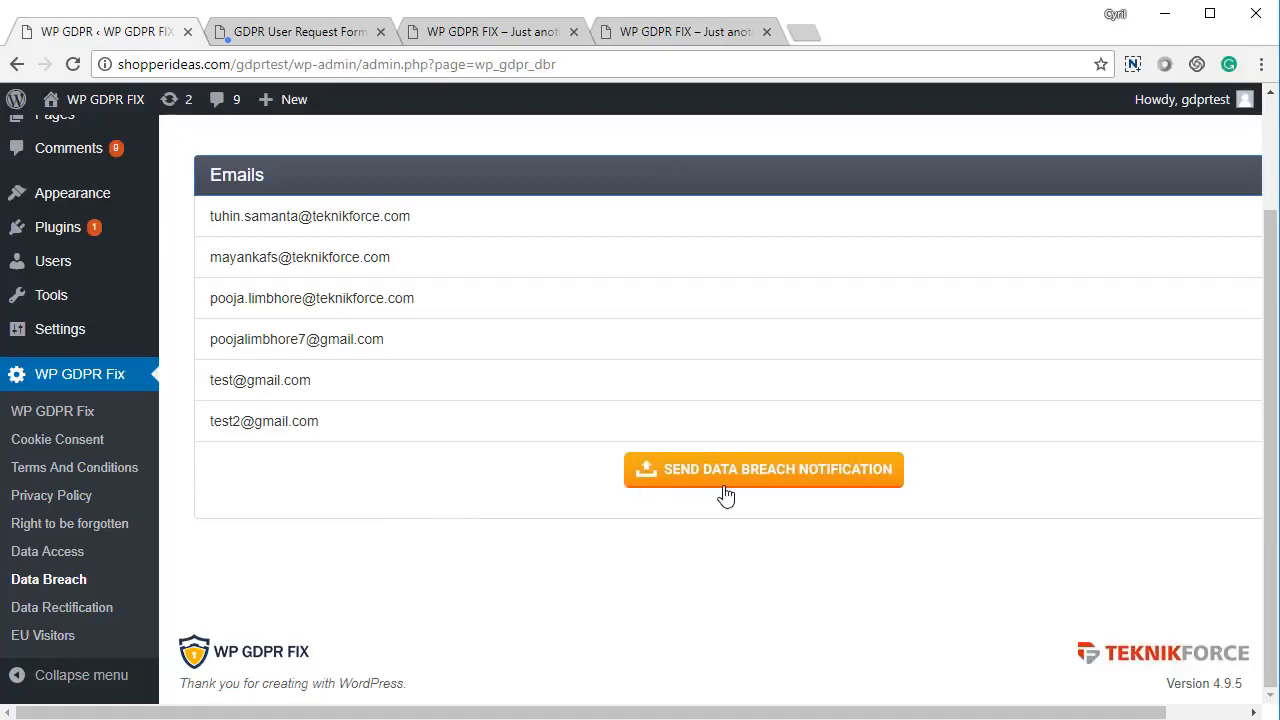
{"action": "right_click", "coordinate": [398, 533]}
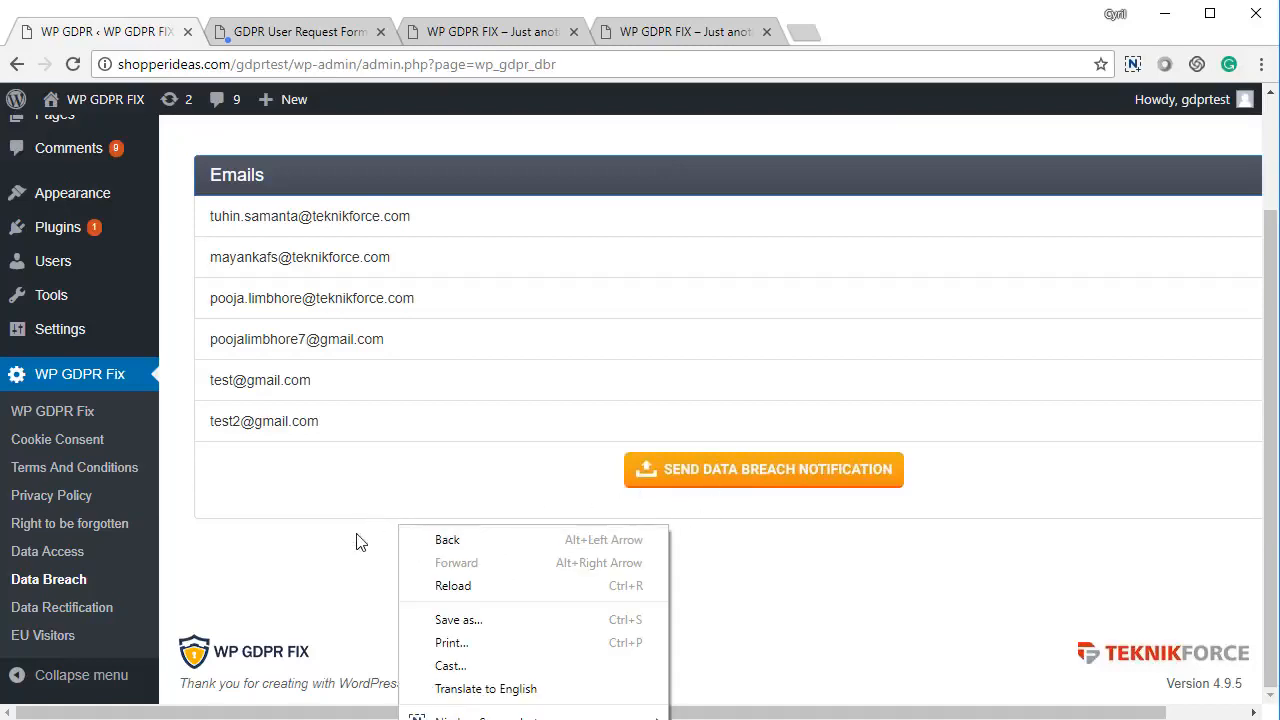
{"action": "scroll", "coordinate": [434, 563], "scroll_direction": "up", "scroll_amount": 1}
{"action": "scroll", "coordinate": [432, 574], "scroll_direction": "up", "scroll_amount": 1}
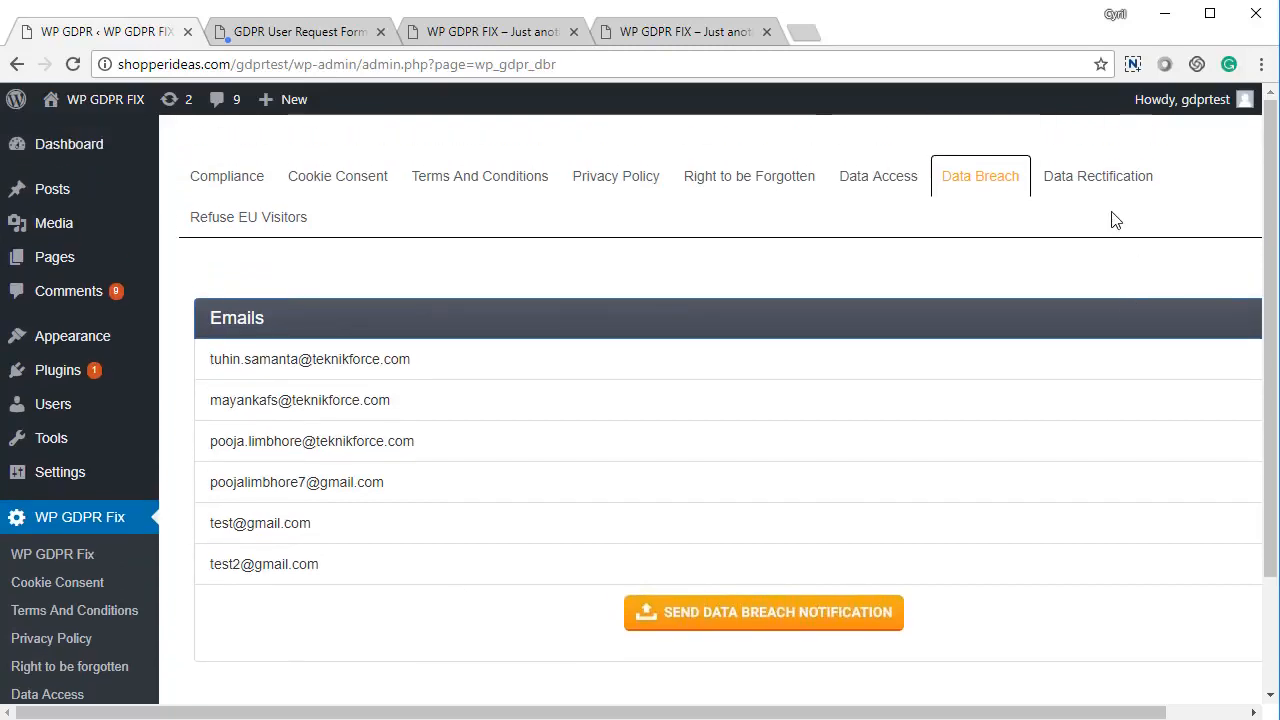
Open Data Rectification, fill its notice email with the default text, and save
{"action": "left_click", "coordinate": [1089, 198]}
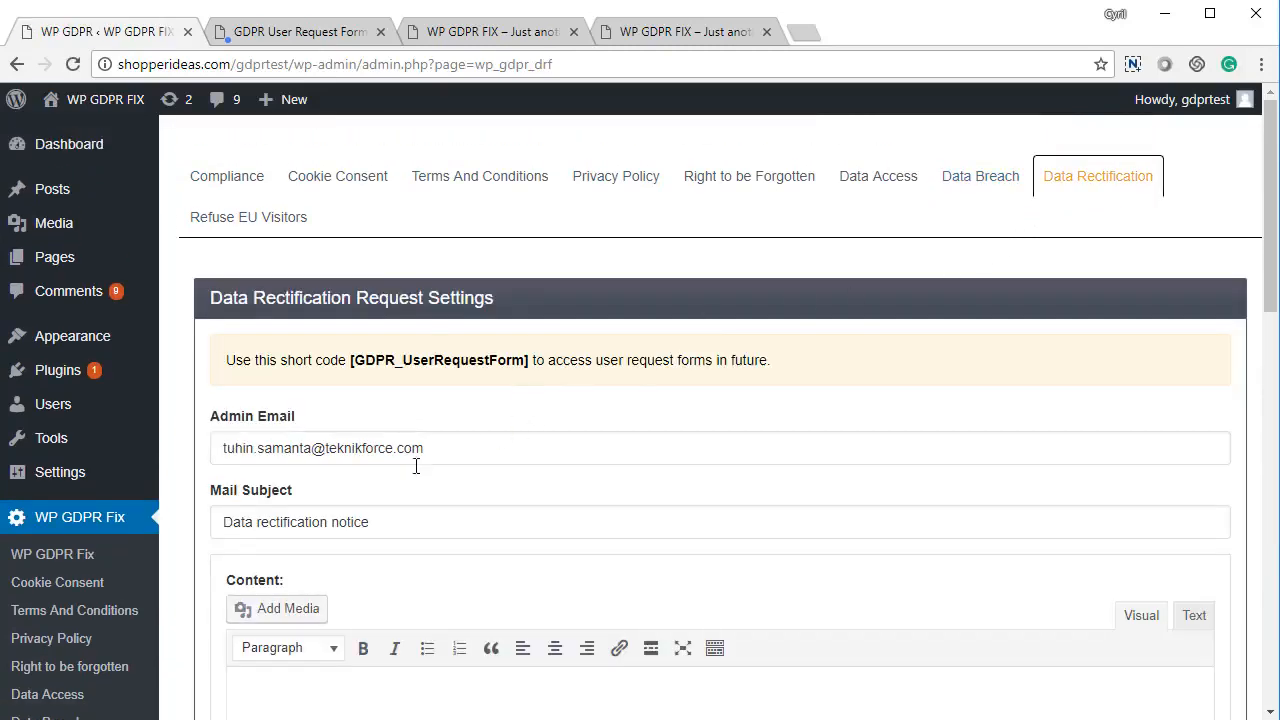
{"action": "scroll", "coordinate": [390, 480], "scroll_direction": "down", "scroll_amount": 4}
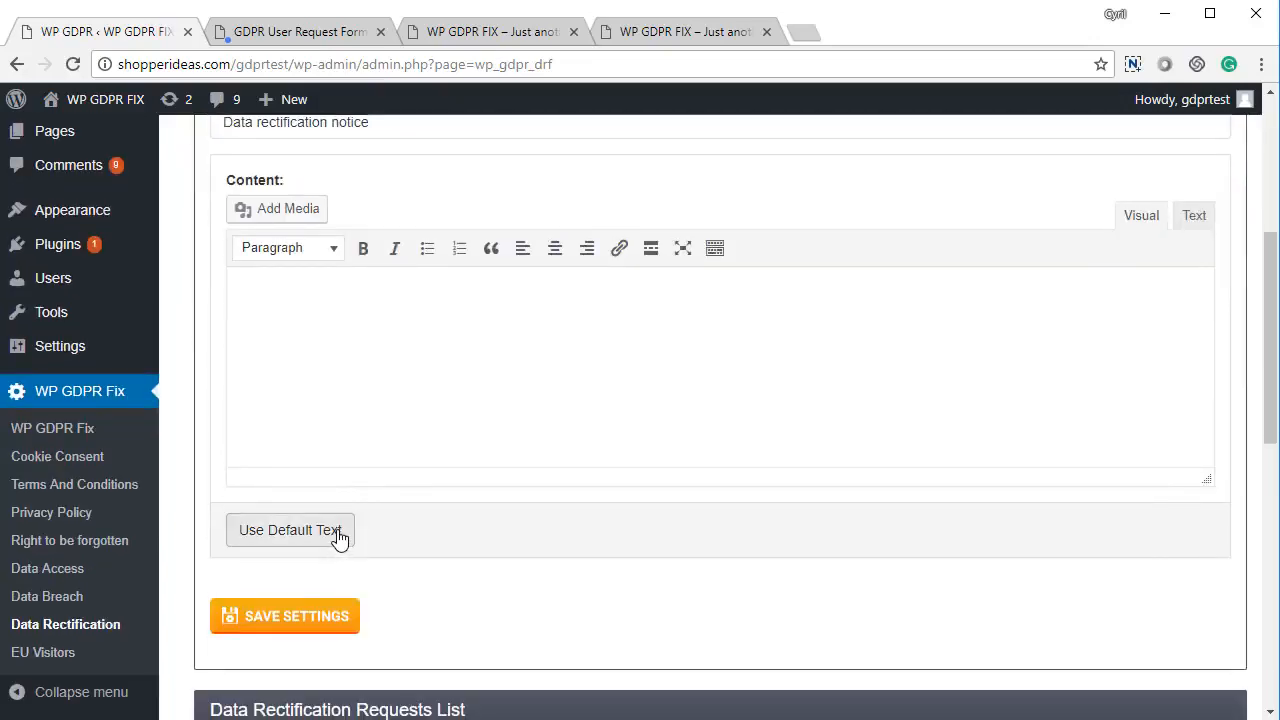
{"action": "left_click", "coordinate": [337, 524]}
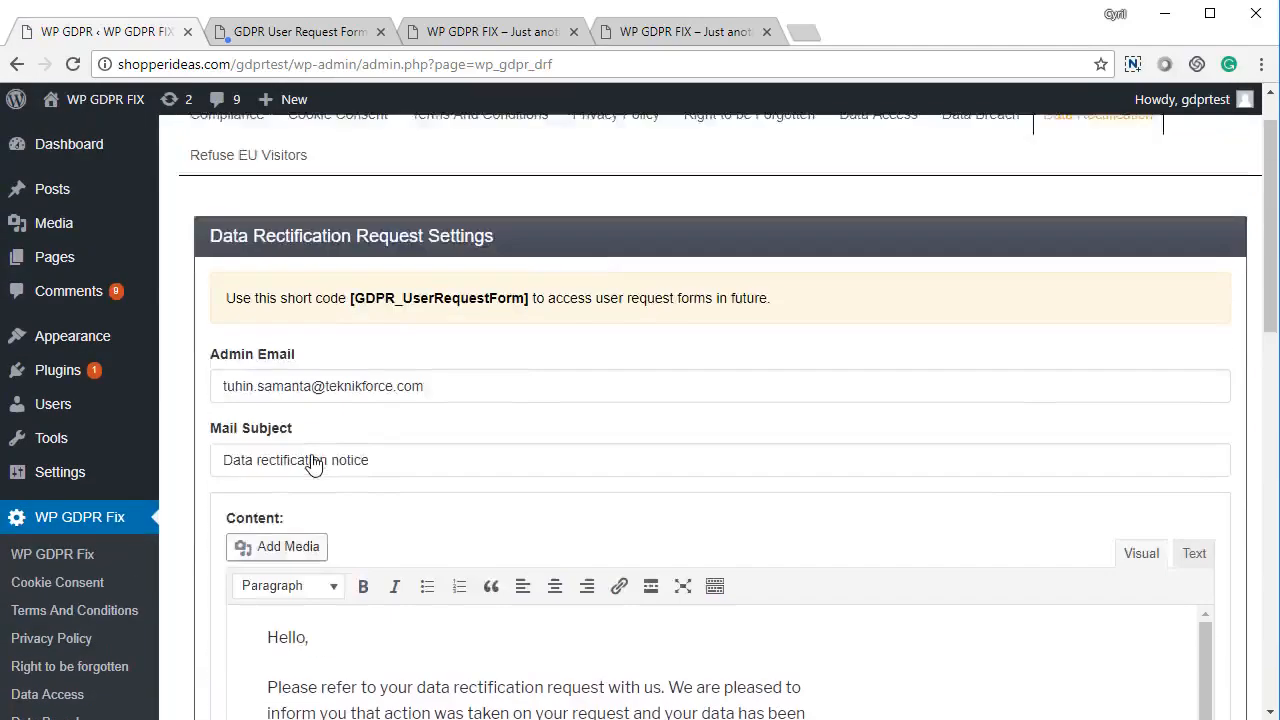
{"action": "scroll", "coordinate": [337, 475], "scroll_direction": "down", "scroll_amount": 1}
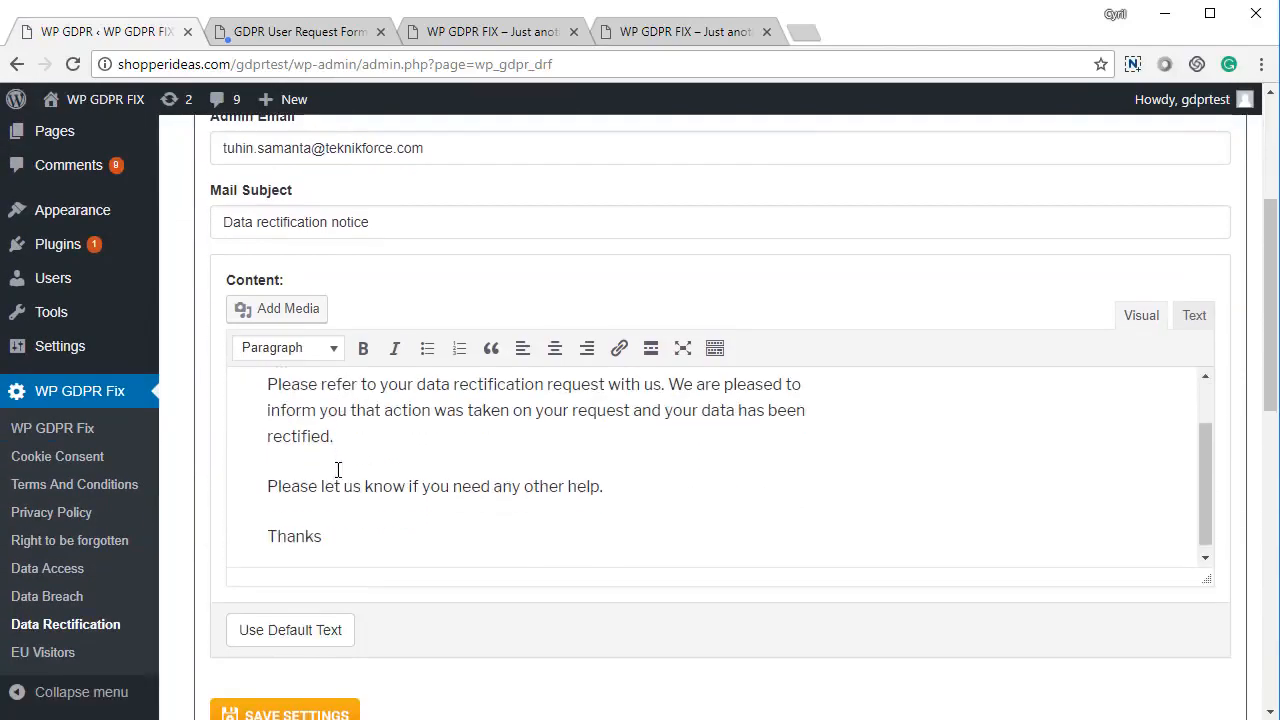
{"action": "scroll", "coordinate": [257, 643], "scroll_direction": "down", "scroll_amount": 3}
{"action": "left_click", "coordinate": [314, 420]}
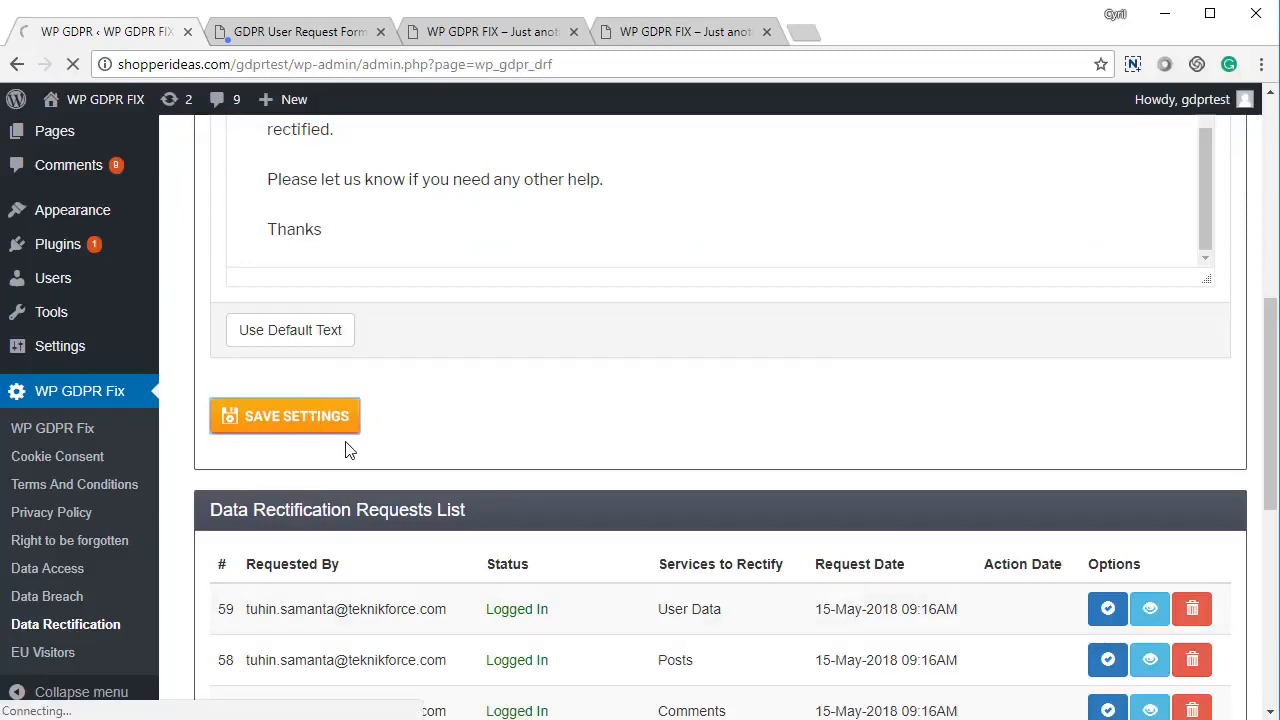
{"action": "scroll", "coordinate": [480, 470], "scroll_direction": "down", "scroll_amount": 5}
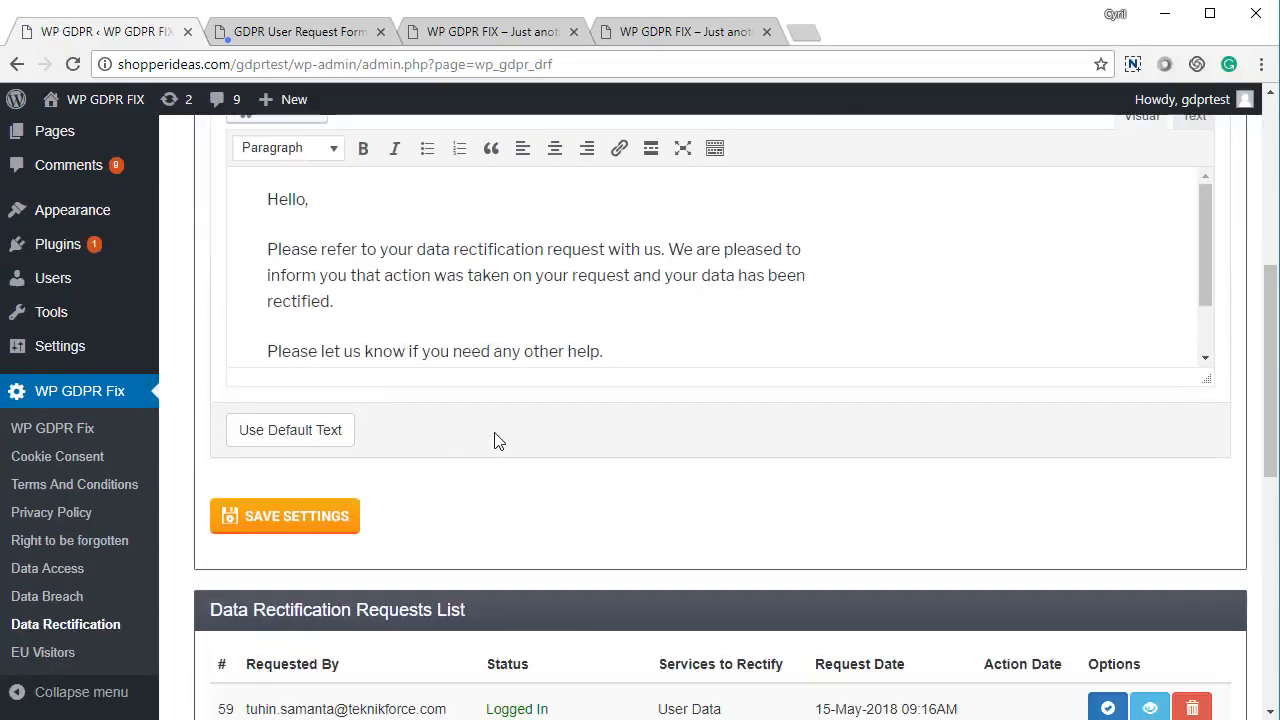
{"action": "scroll", "coordinate": [487, 441], "scroll_direction": "down", "scroll_amount": 2}
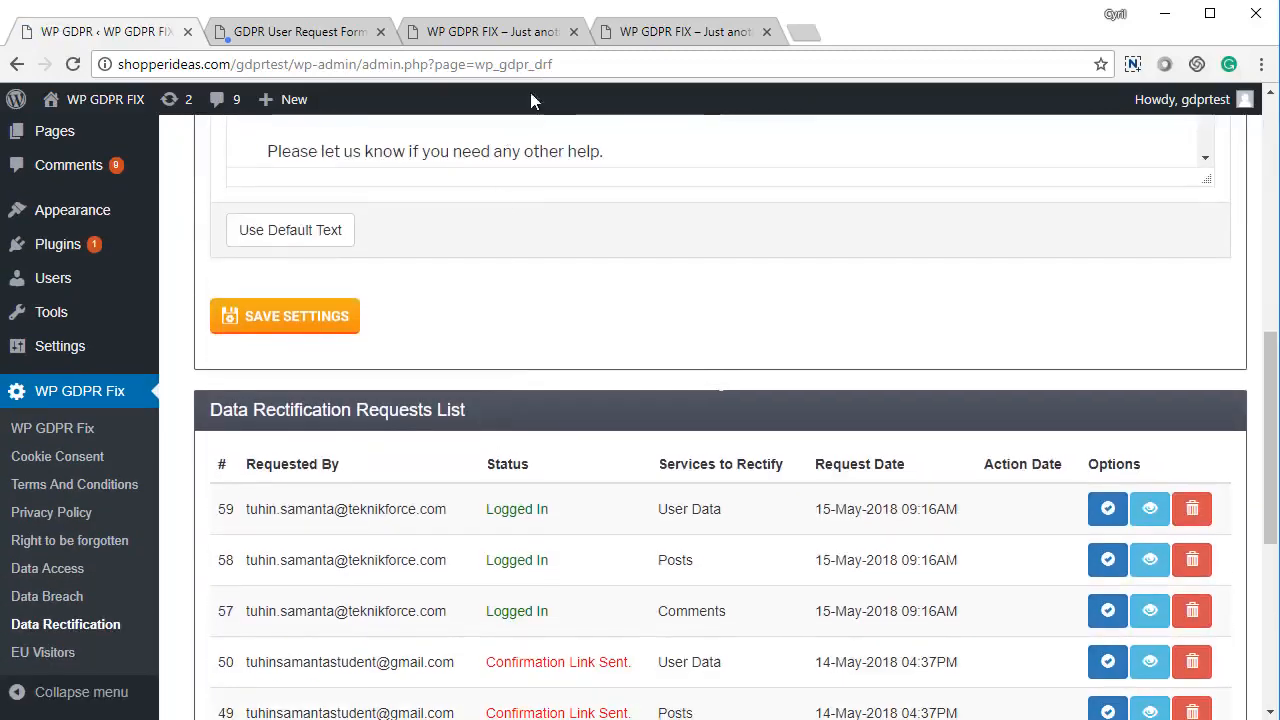
Open the site's Rectify Data Request form, dismissing the confirmation-link alert
{"action": "left_click", "coordinate": [320, 32]}
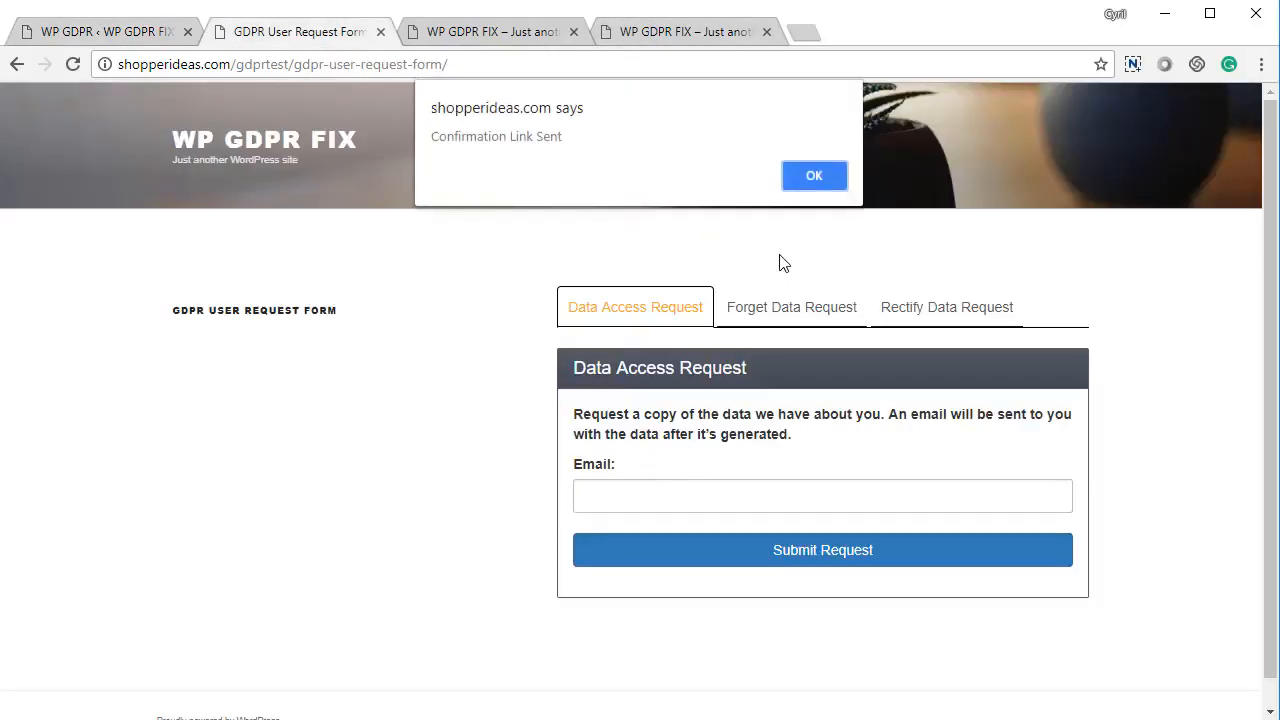
{"action": "left_click", "coordinate": [808, 186]}
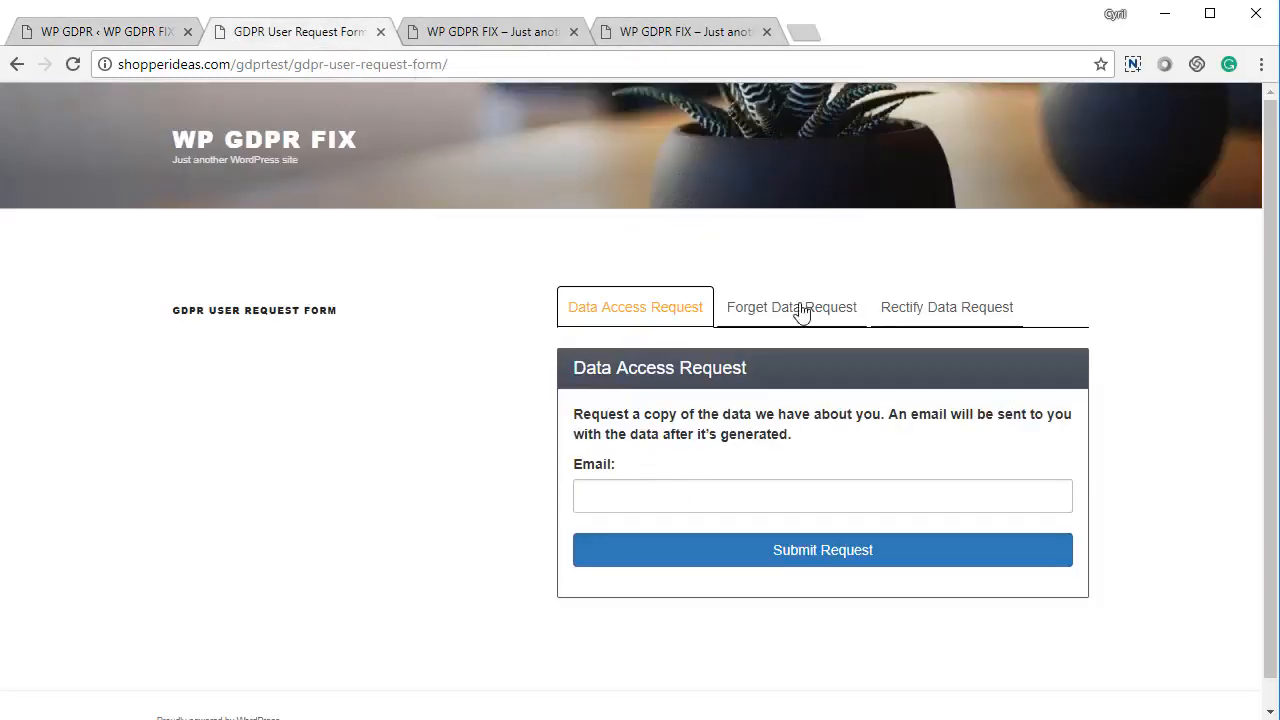
{"action": "left_click", "coordinate": [945, 308]}
Tick Comments, Posts and User Data, describe the requested name change, and submit
{"action": "left_click", "coordinate": [650, 418]}
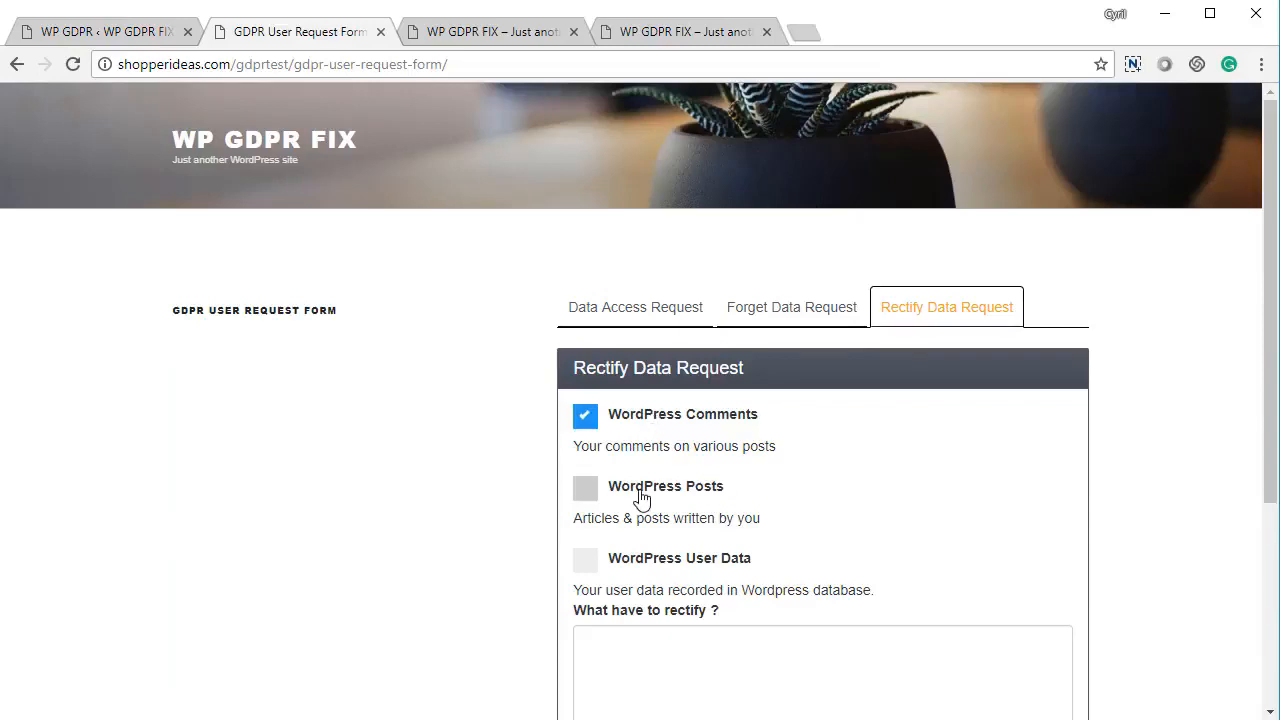
{"action": "left_click", "coordinate": [640, 492]}
{"action": "scroll", "coordinate": [645, 530], "scroll_direction": "down", "scroll_amount": 2}
{"action": "left_click", "coordinate": [670, 358]}
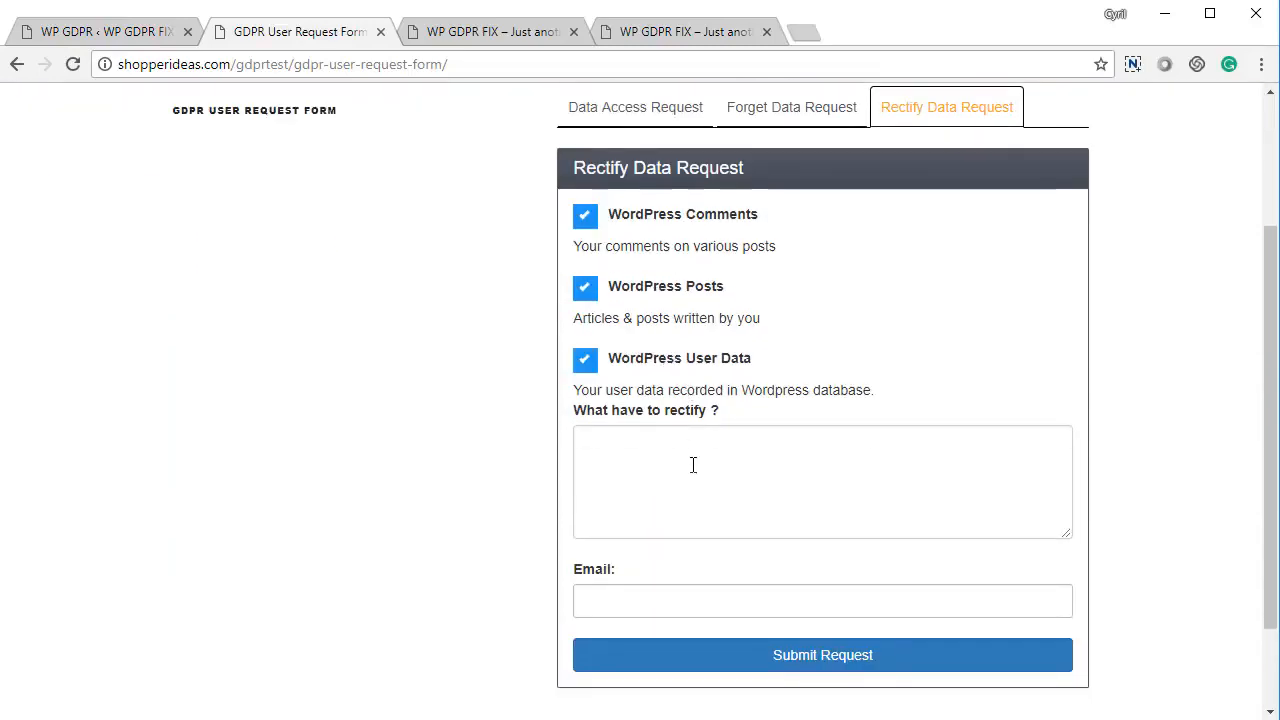
{"action": "left_click", "coordinate": [692, 465]}
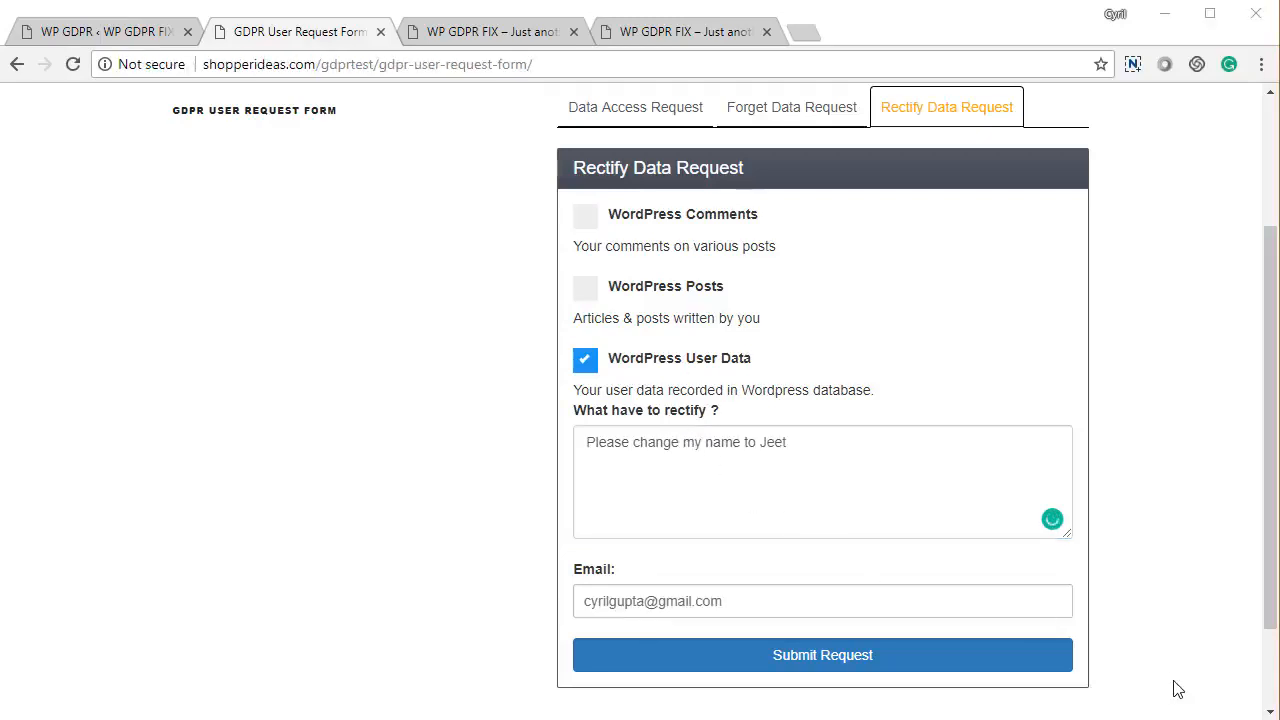
{"action": "left_click", "coordinate": [995, 664]}
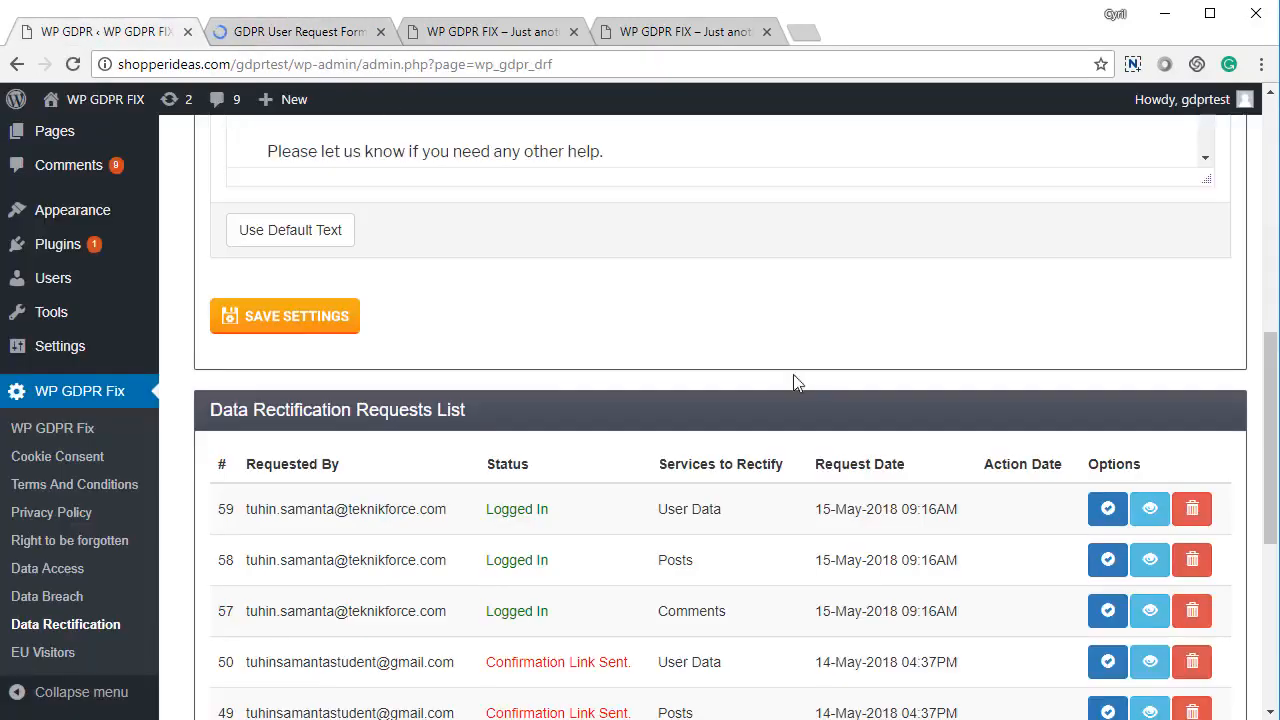
Reload the admin page, find rectification request 64, and send its requested data
{"action": "scroll", "coordinate": [780, 390], "scroll_direction": "up", "scroll_amount": 6}
{"action": "scroll", "coordinate": [756, 419], "scroll_direction": "up", "scroll_amount": 1}
{"action": "right_click", "coordinate": [470, 272]}
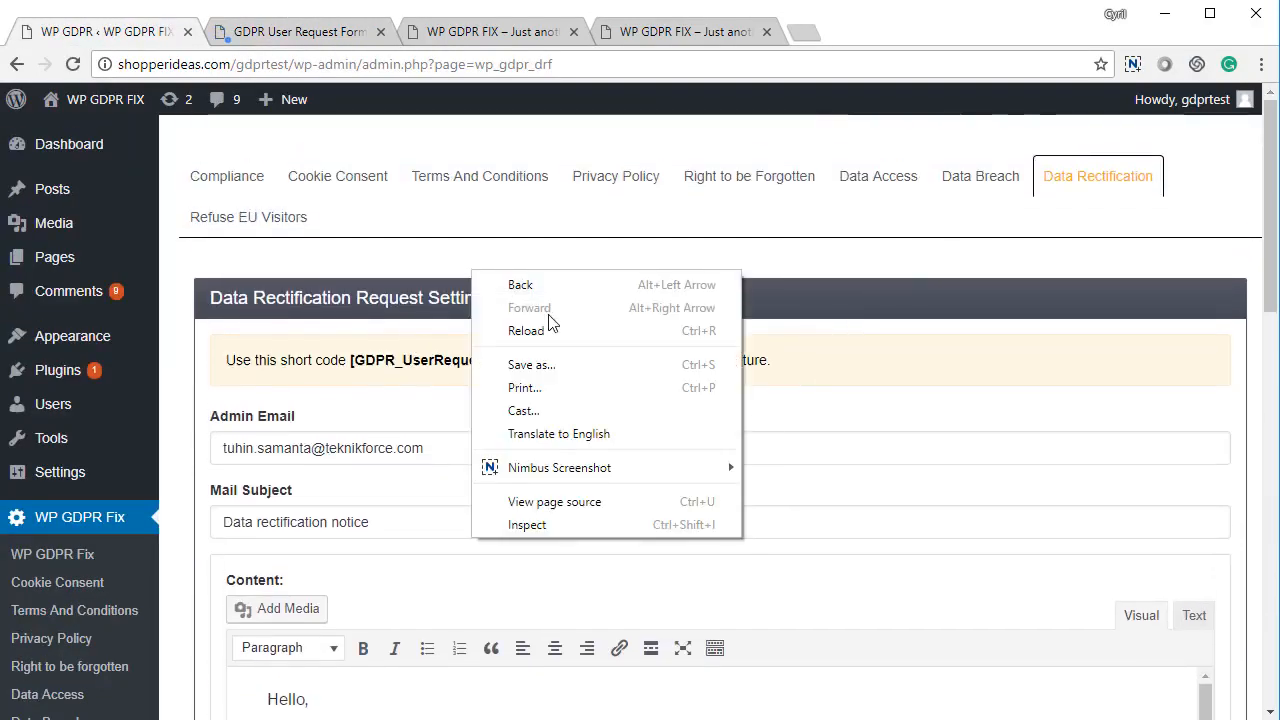
{"action": "left_click", "coordinate": [552, 330]}
{"action": "scroll", "coordinate": [560, 460], "scroll_direction": "down", "scroll_amount": 10}
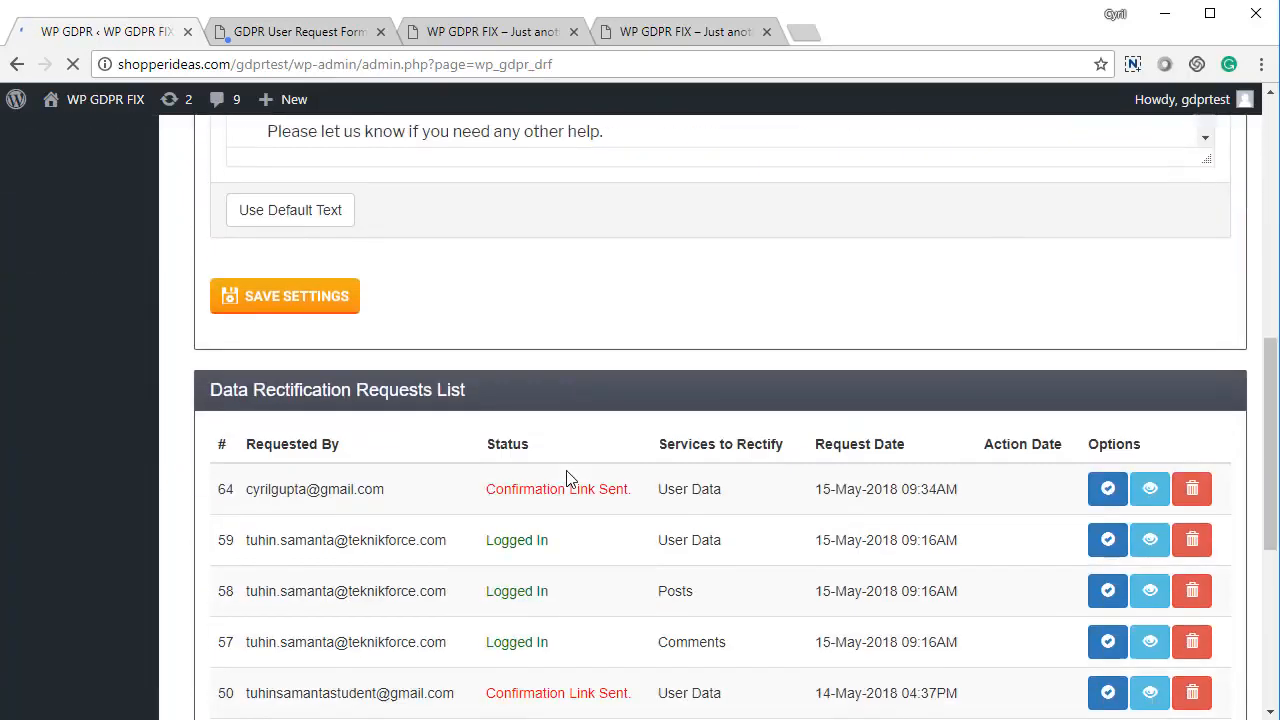
{"action": "scroll", "coordinate": [557, 447], "scroll_direction": "up", "scroll_amount": 1}
{"action": "left_click_drag", "start_coordinate": [294, 286], "coordinate": [825, 312]}
{"action": "left_click", "coordinate": [825, 312]}
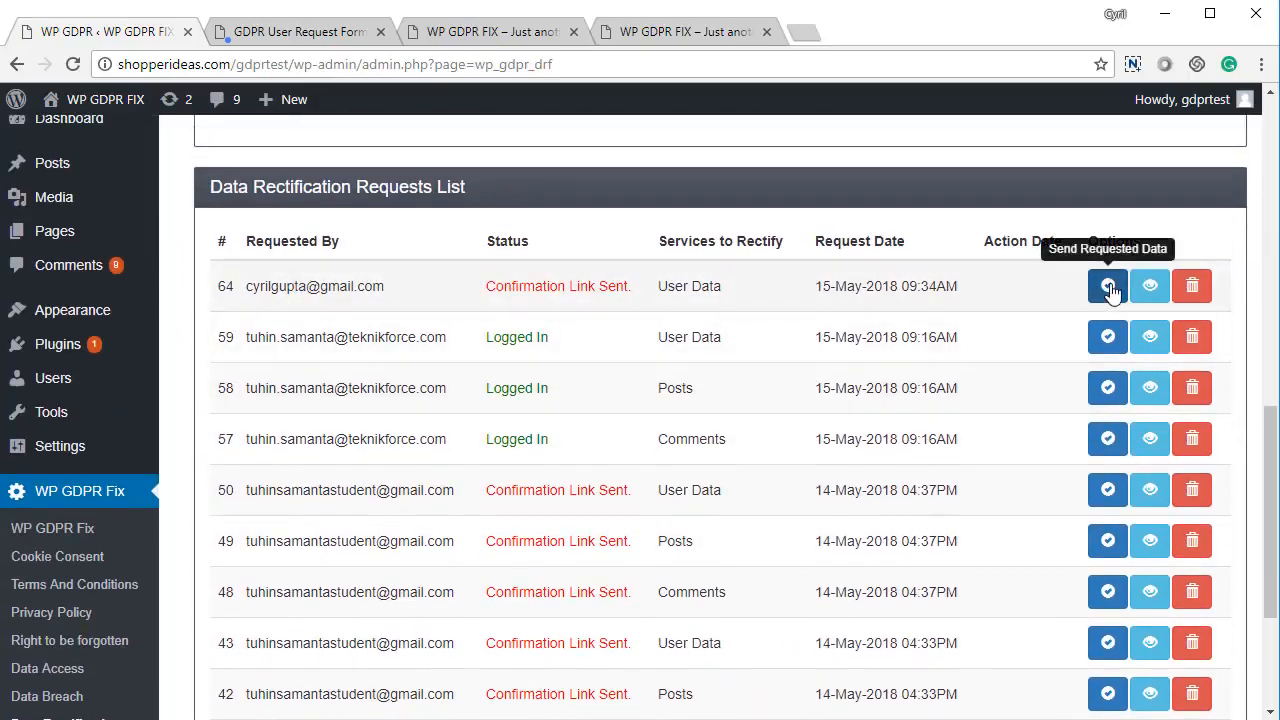
{"action": "left_click", "coordinate": [1149, 287]}
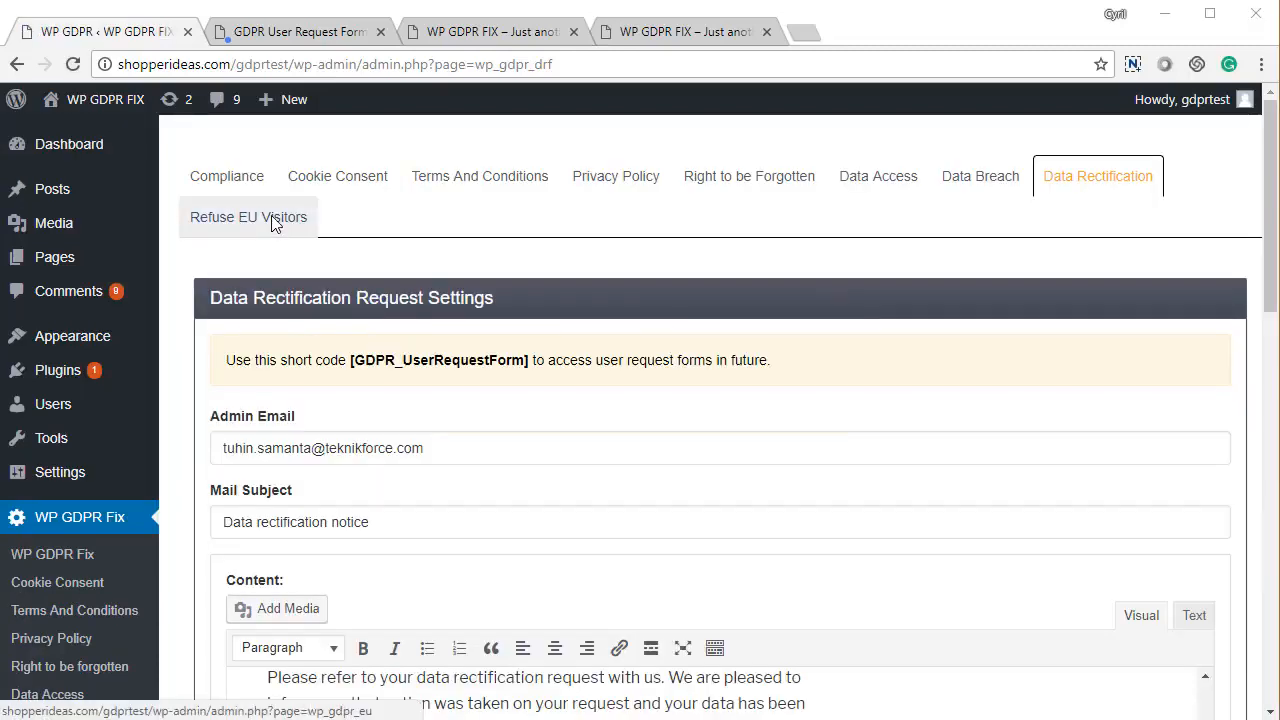
Save the Refuse EU Visitors tab with 'Do not accept traffic from EU countries' unchecked and no redirect URL
{"action": "left_click", "coordinate": [272, 218]}
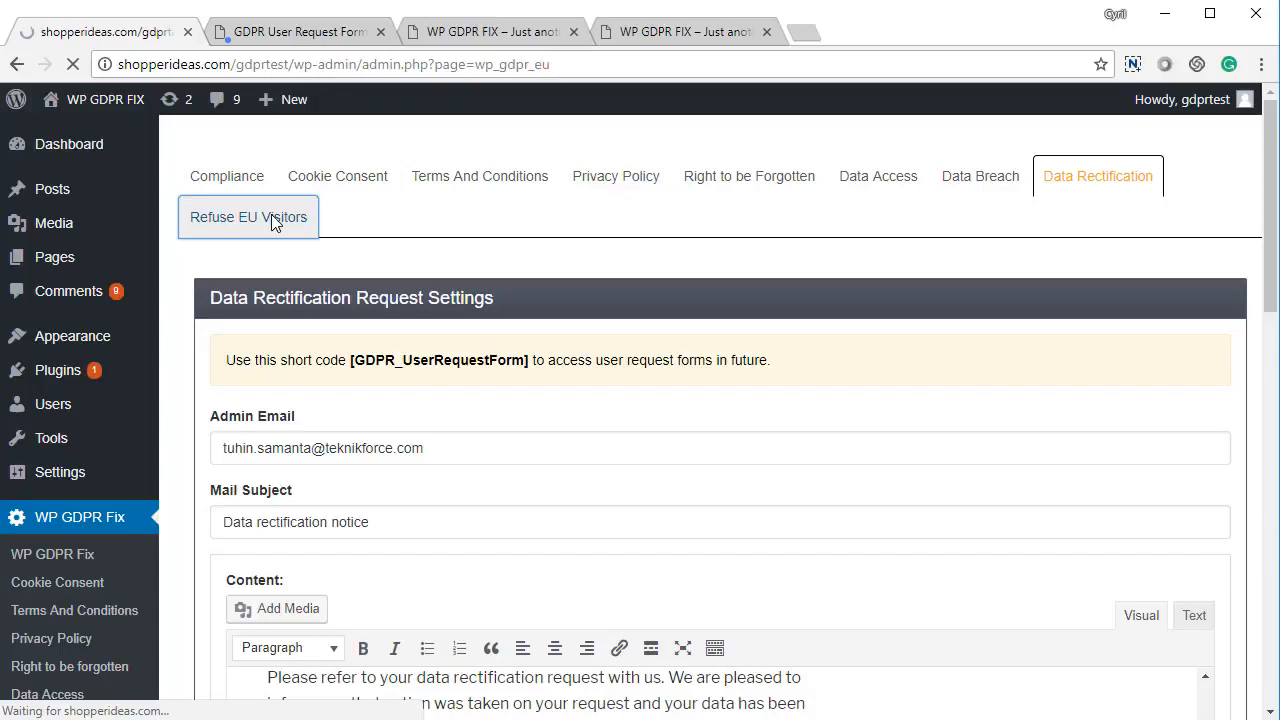
{"action": "scroll", "coordinate": [577, 473], "scroll_direction": "down", "scroll_amount": 3}
{"action": "scroll", "coordinate": [575, 473], "scroll_direction": "up", "scroll_amount": 2}
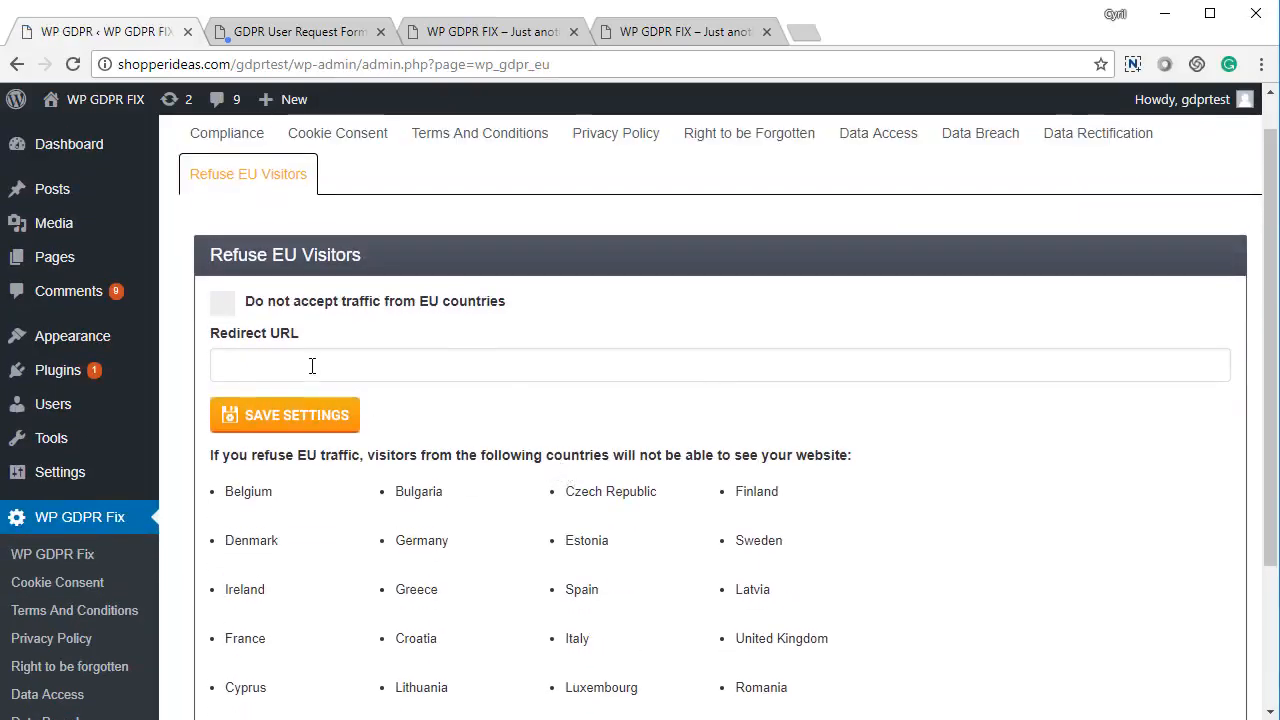
{"action": "left_click", "coordinate": [222, 303]}
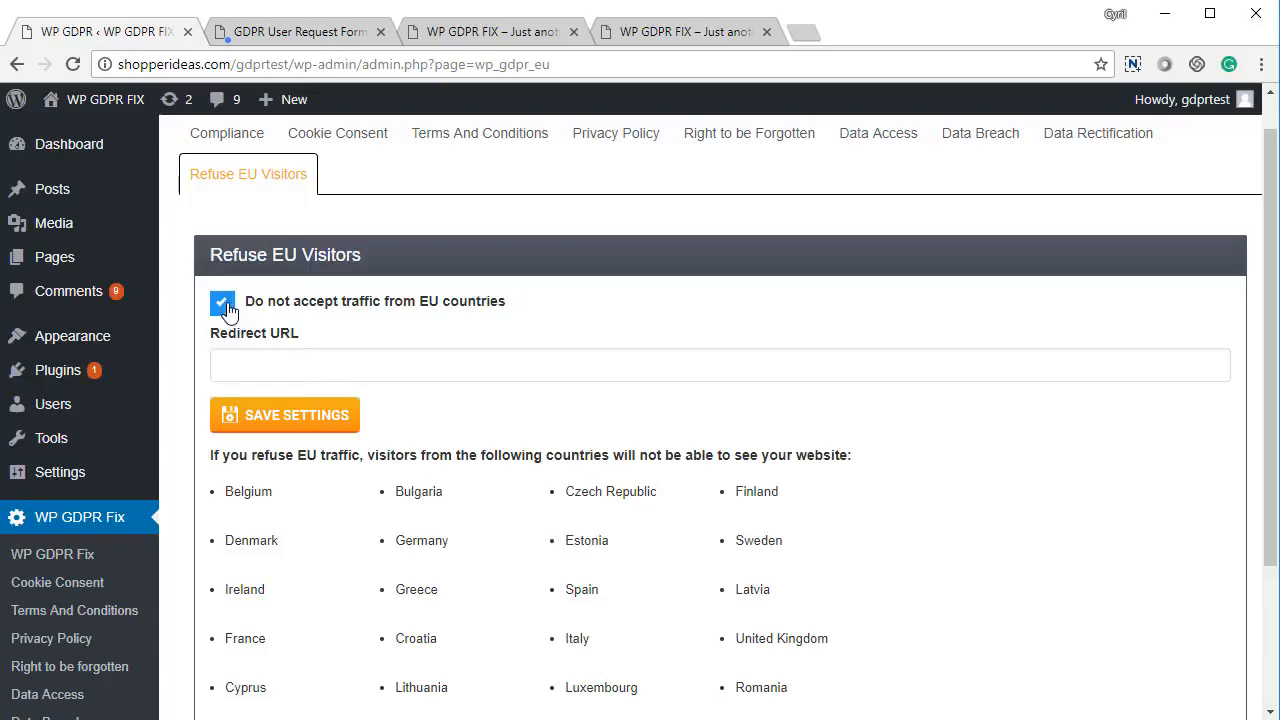
{"action": "left_click", "coordinate": [255, 360]}
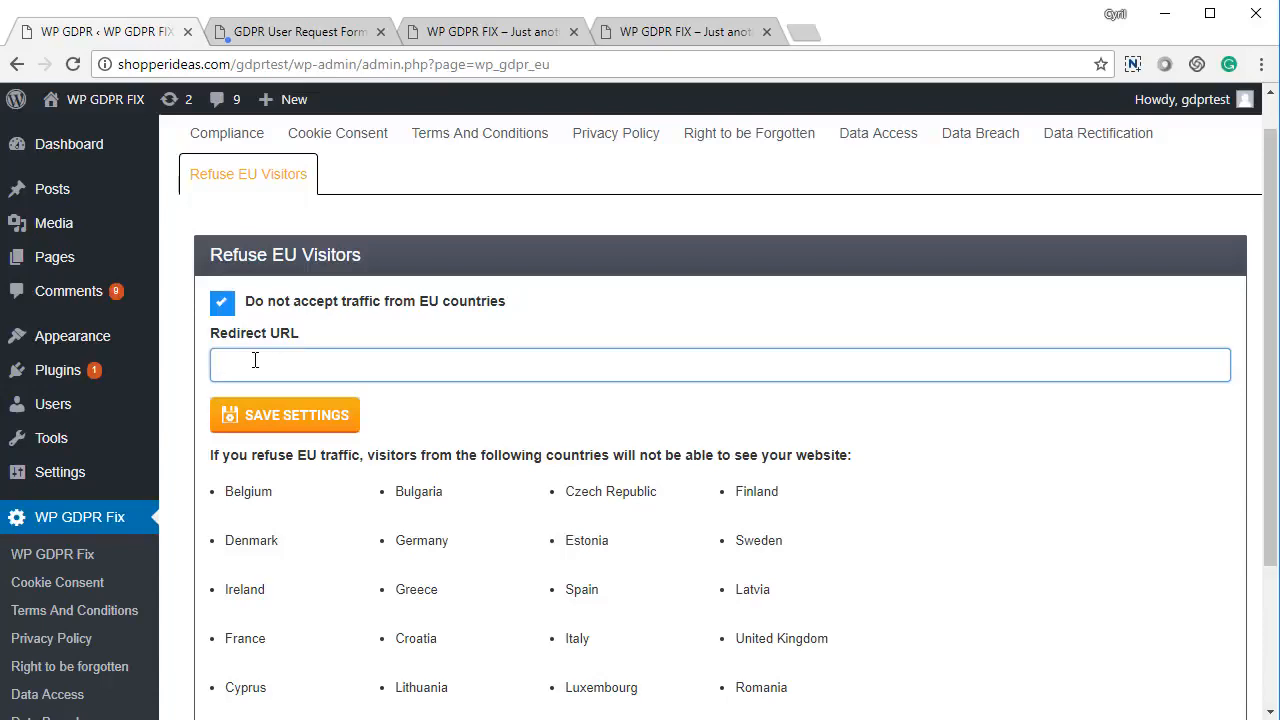
{"action": "left_click", "coordinate": [222, 303]}
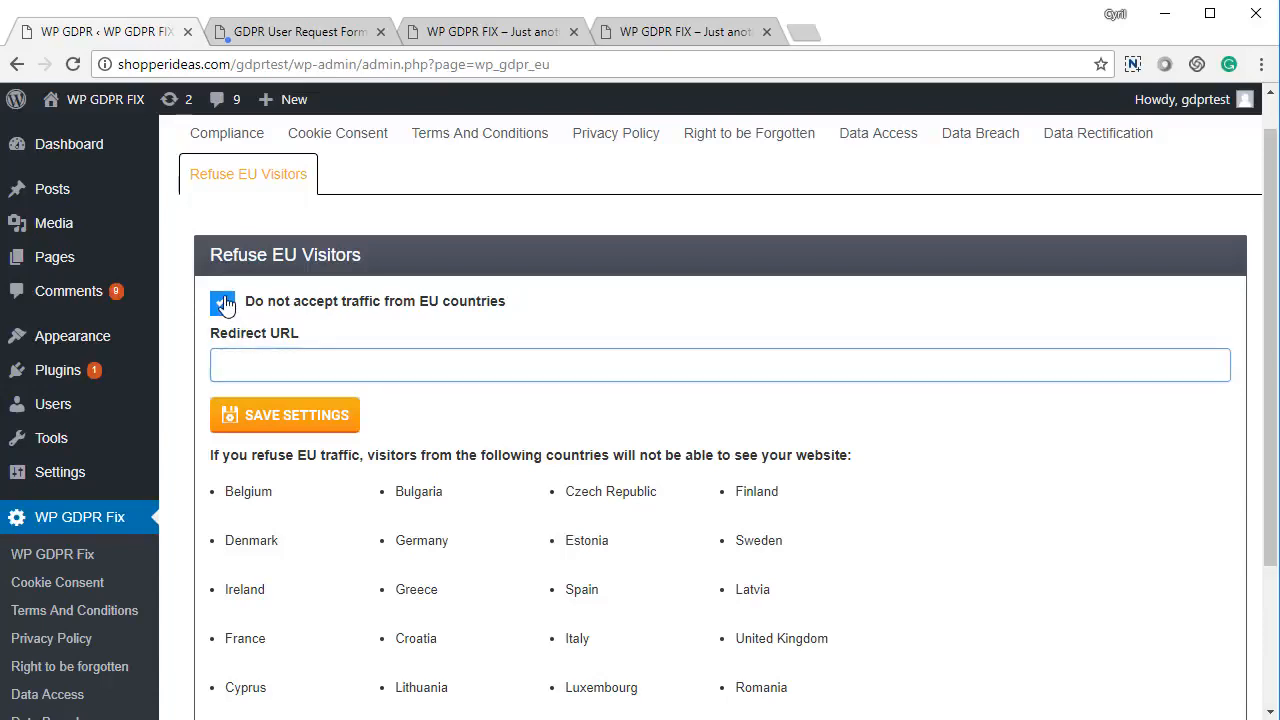
{"action": "left_click", "coordinate": [322, 425]}
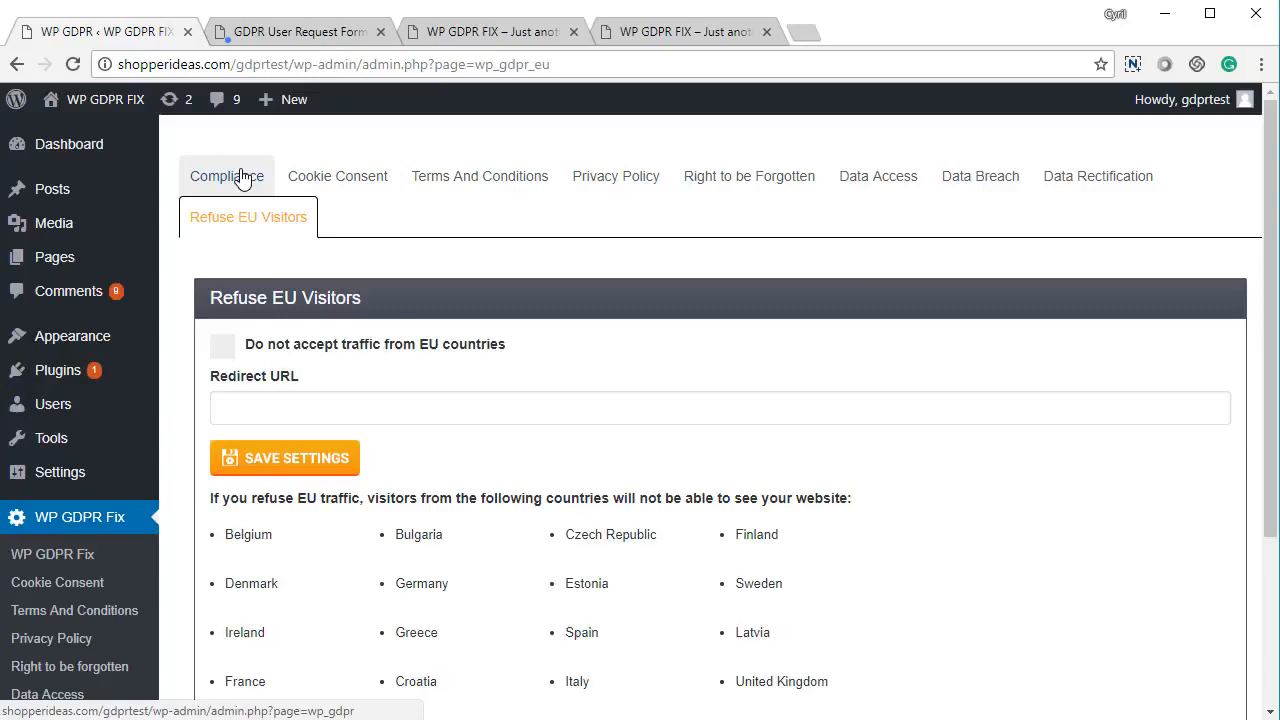
Review the Compliance tab's list of all 7 GDPR requirements, each showing a green checkmark
{"action": "scroll", "coordinate": [300, 345], "scroll_direction": "down", "scroll_amount": 2}
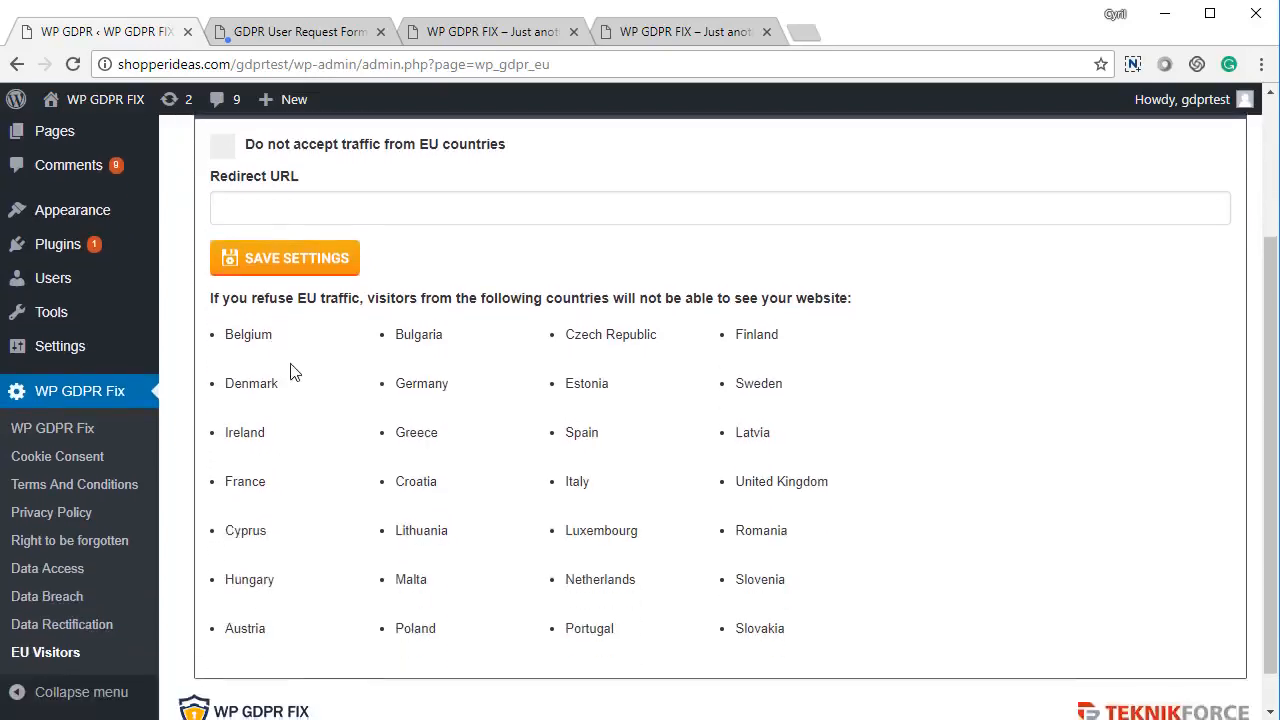
{"action": "scroll", "coordinate": [250, 230], "scroll_direction": "up", "scroll_amount": 2}
{"action": "left_click", "coordinate": [212, 188]}
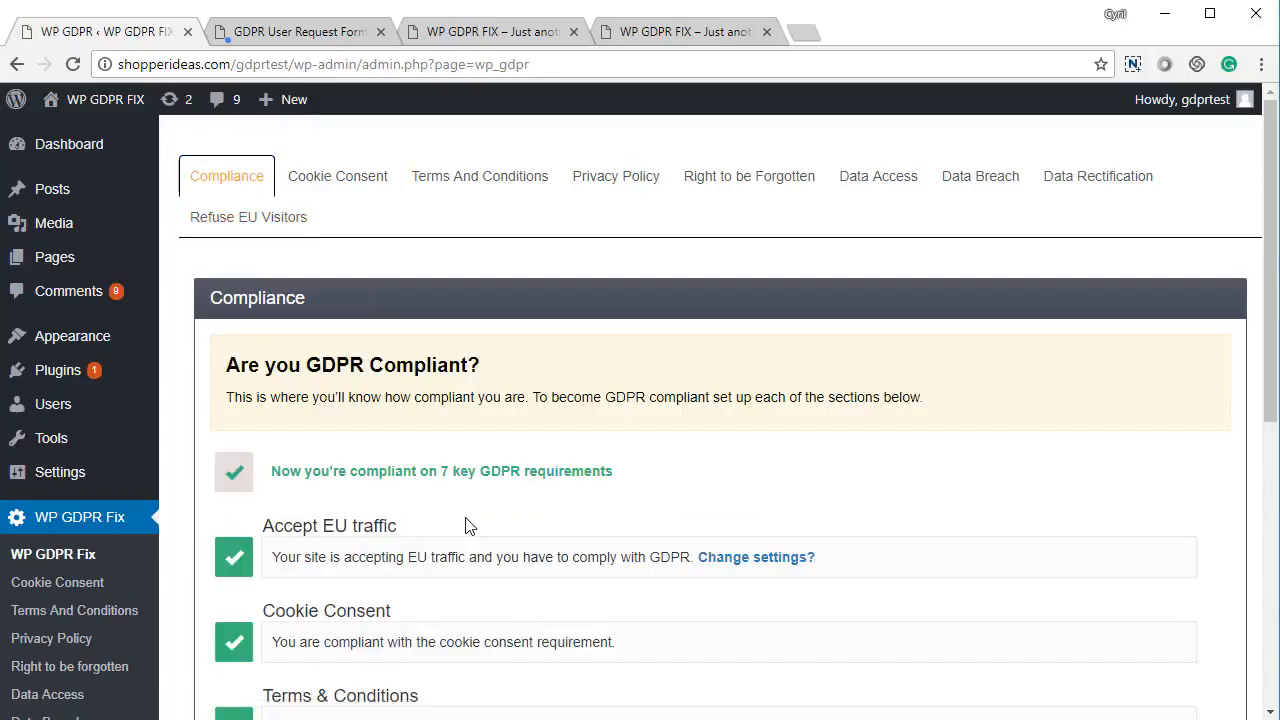
{"action": "scroll", "coordinate": [466, 525], "scroll_direction": "down", "scroll_amount": 5}
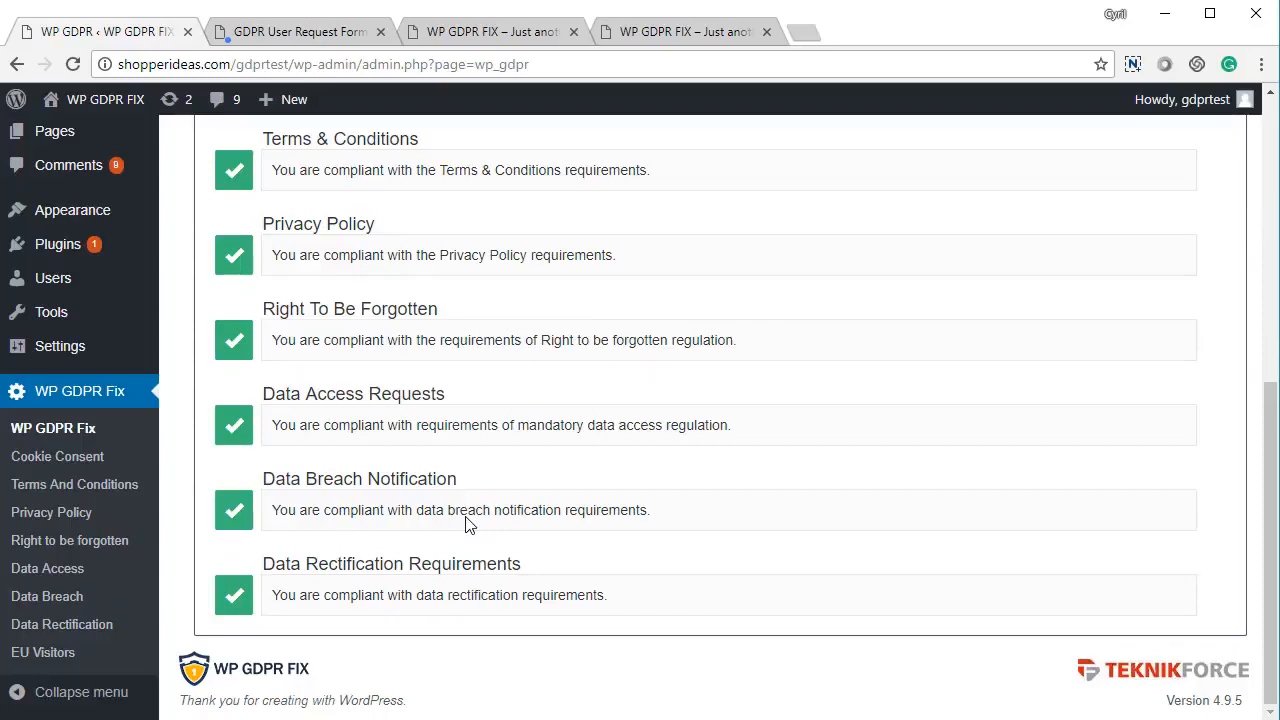
{"action": "scroll", "coordinate": [466, 517], "scroll_direction": "up", "scroll_amount": 5}
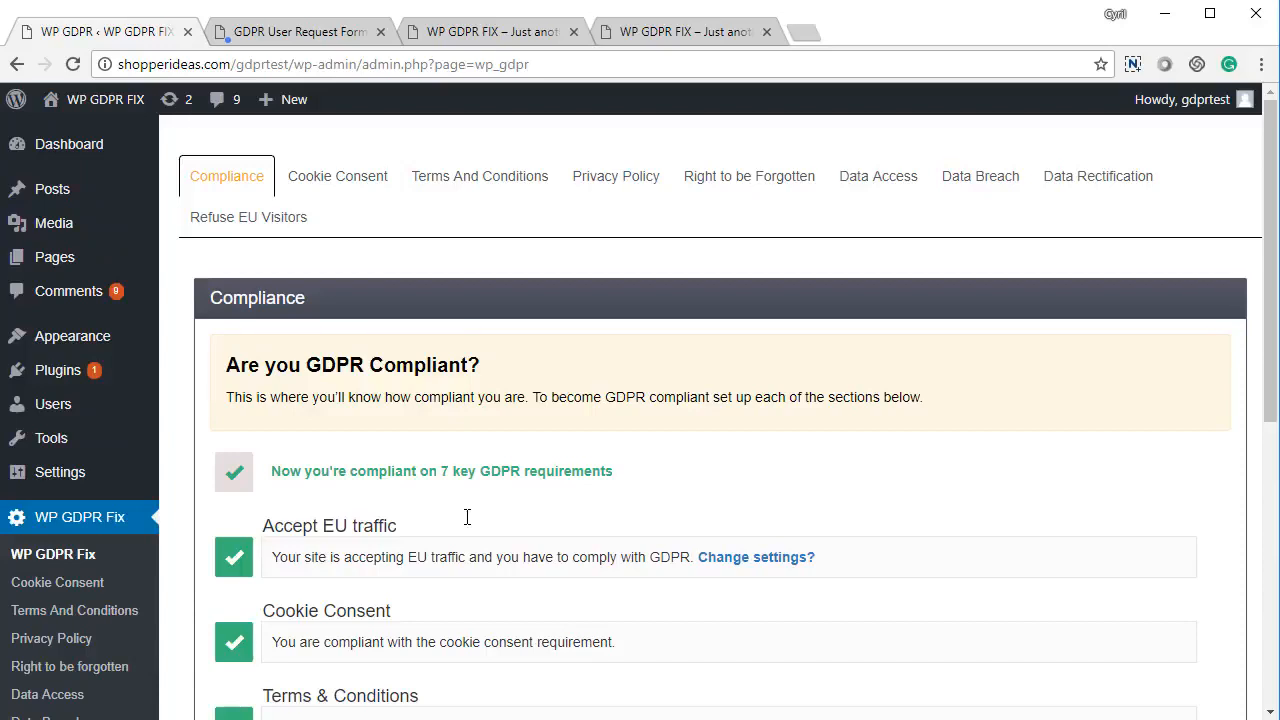